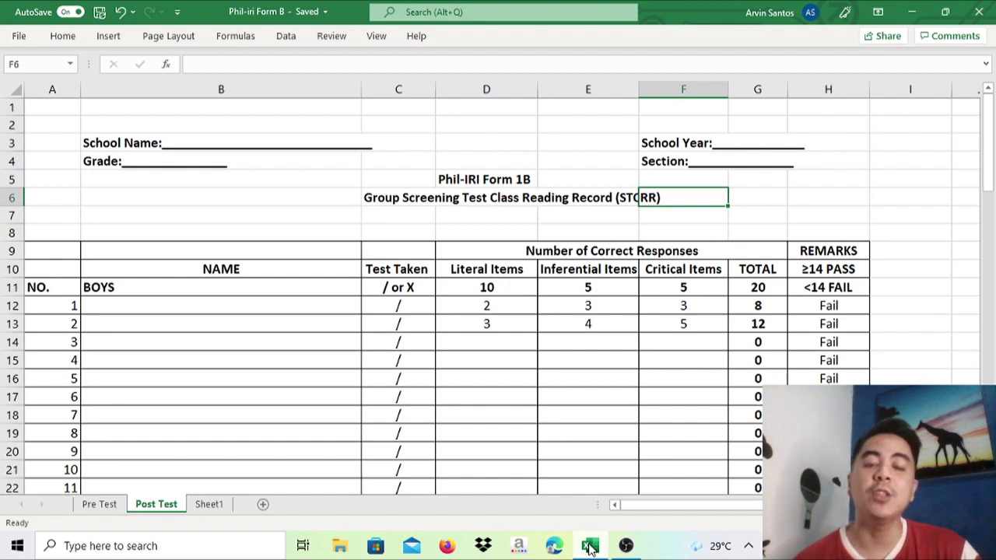
- Look over the Pre Test sheet and the header and name columns of the Post Test sheet
left_click(91, 509)
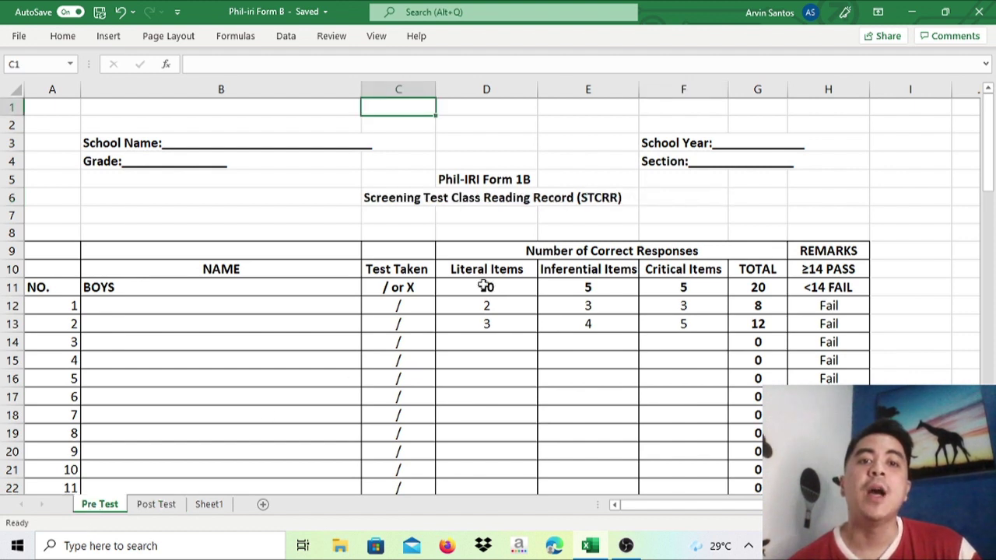
left_click(155, 506)
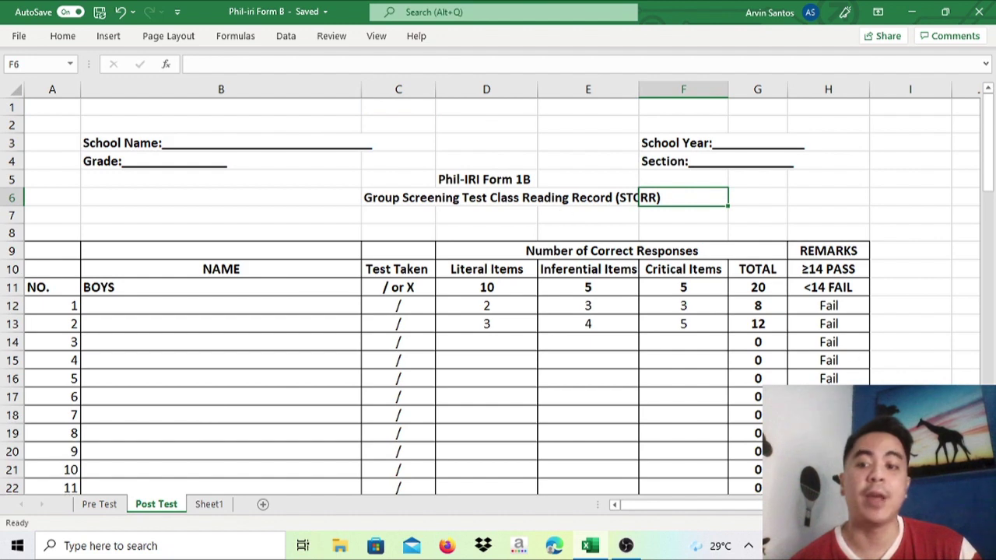
scroll(490, 288, "up", 2, "ctrl")
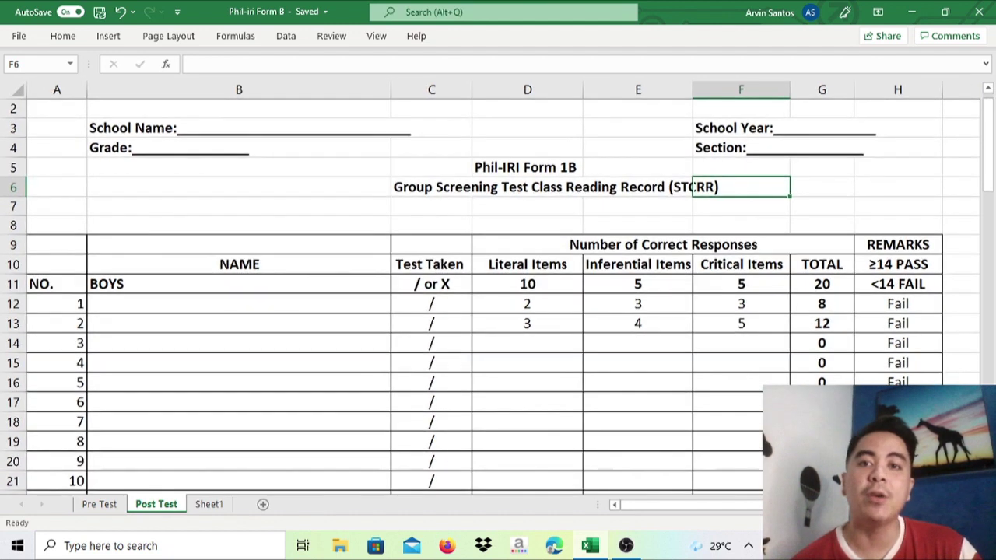
left_click(250, 250)
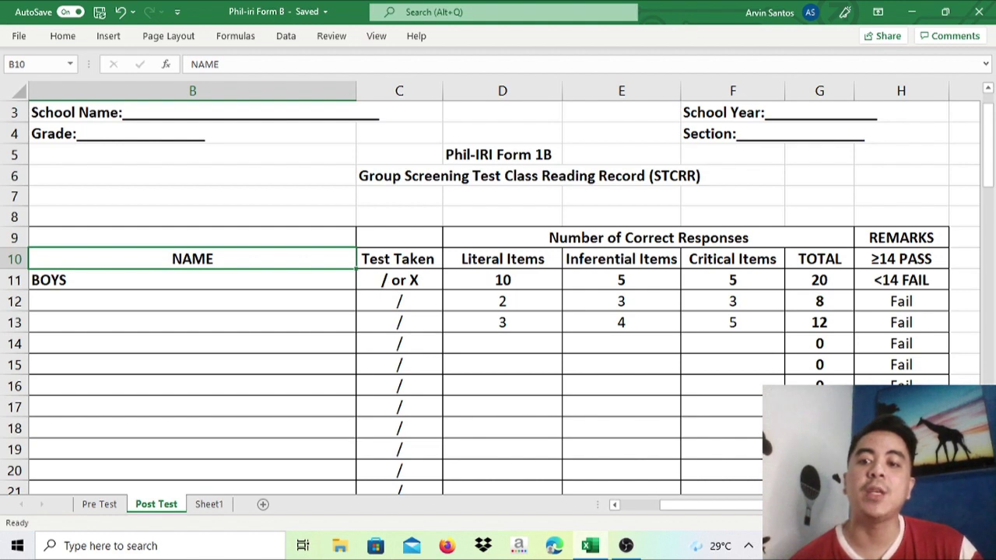
scroll(415, 382, "down", 1, "ctrl")
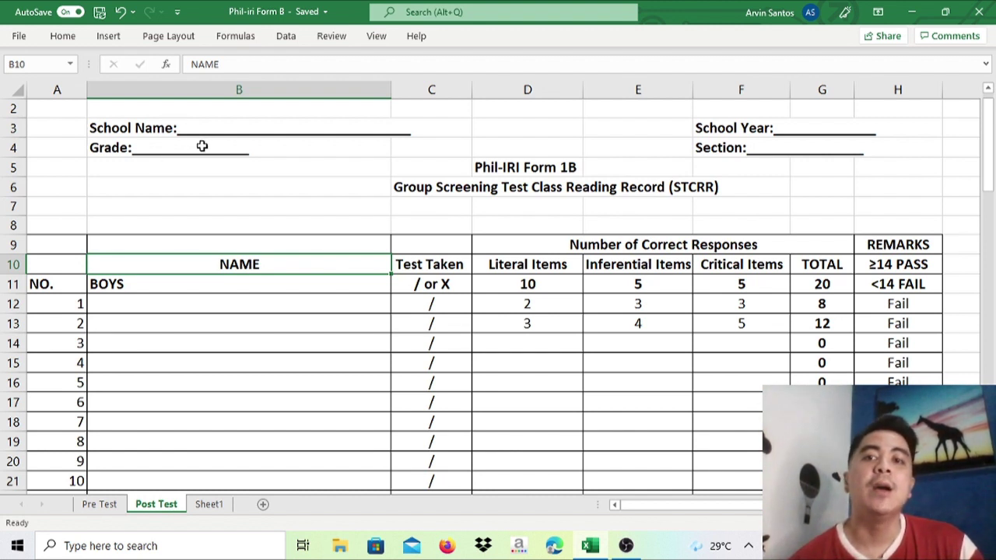
- Insert a blank row at row 2, above the School Name line on the Post Test sheet
left_click(152, 130)
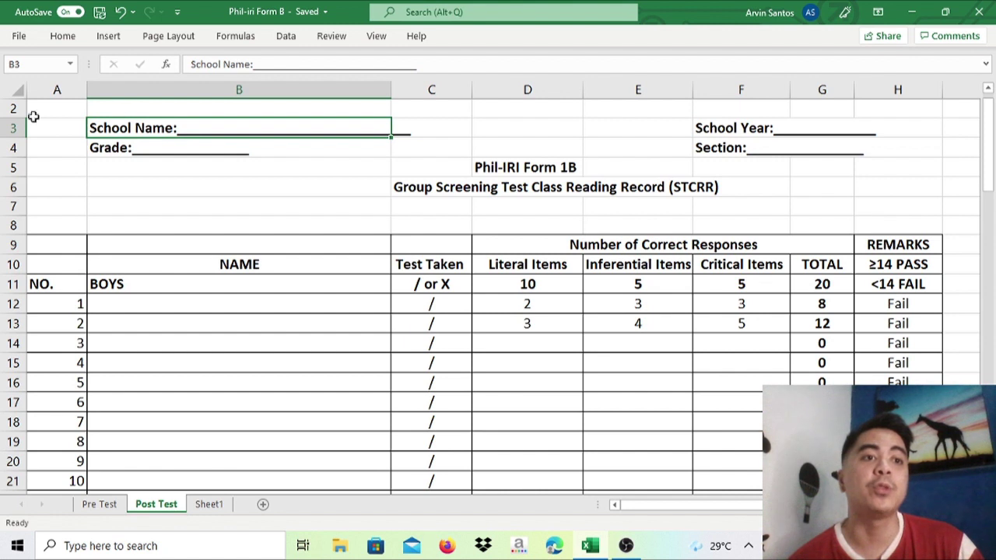
left_click(10, 108)
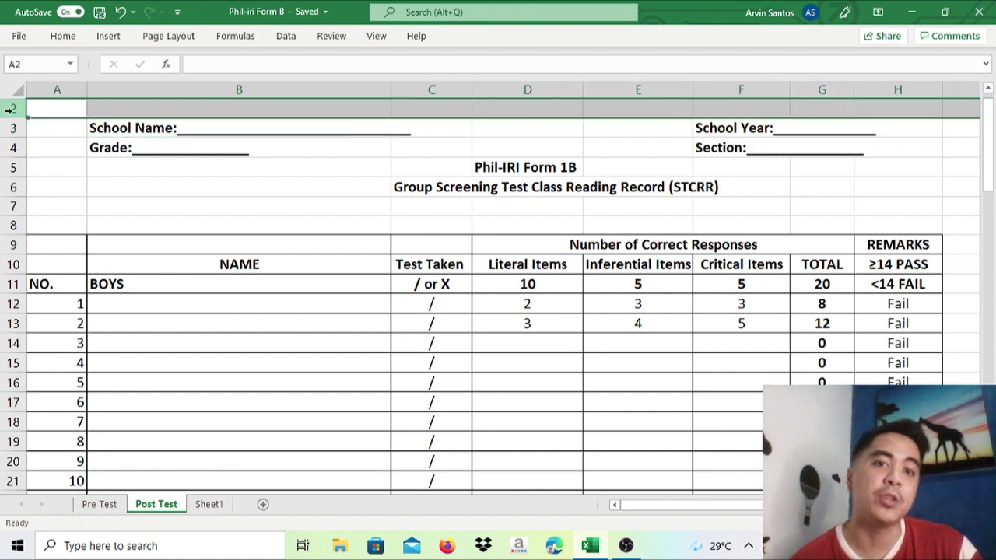
right_click(11, 109)
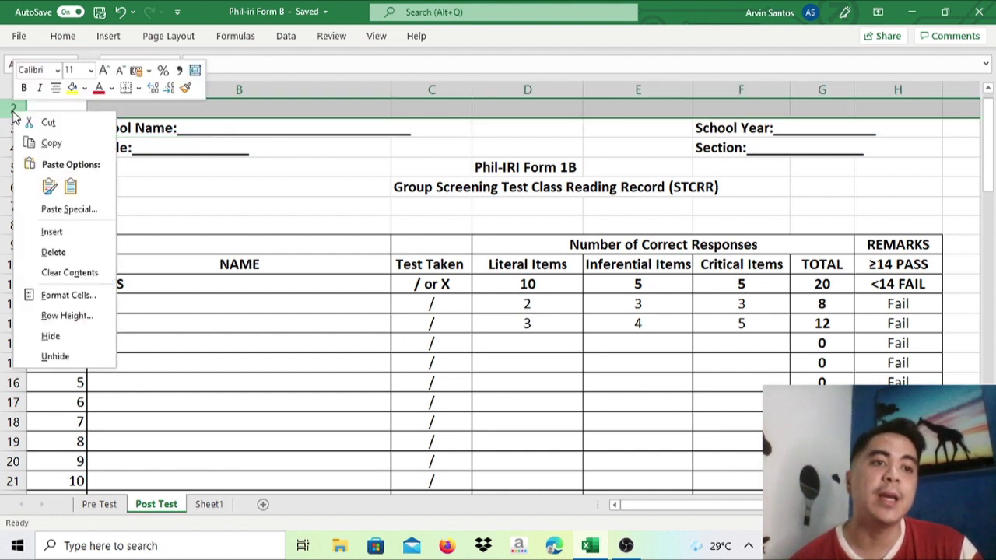
left_click(51, 233)
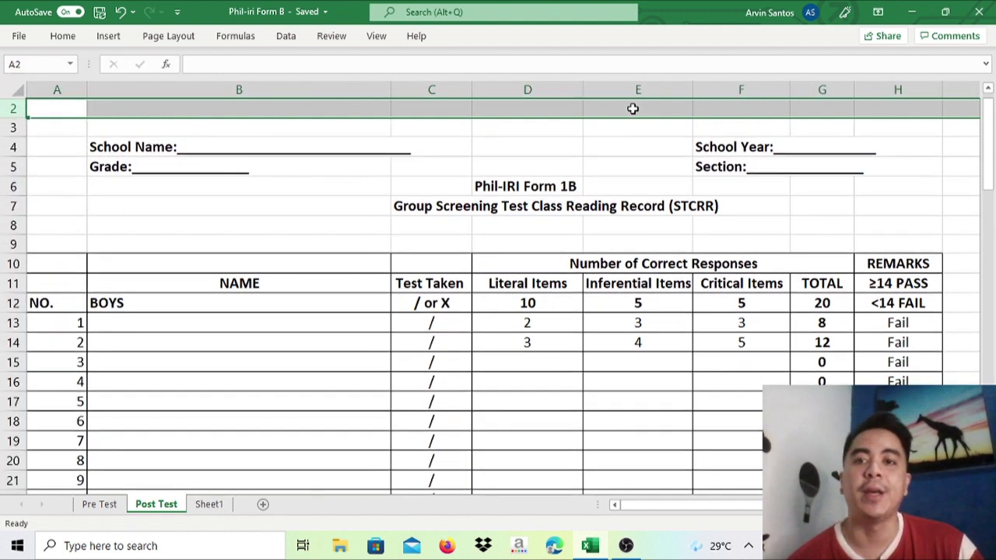
- Examine the form title, the boys' name column and the Test Taken marks down to the GIRLS section
left_click(410, 213)
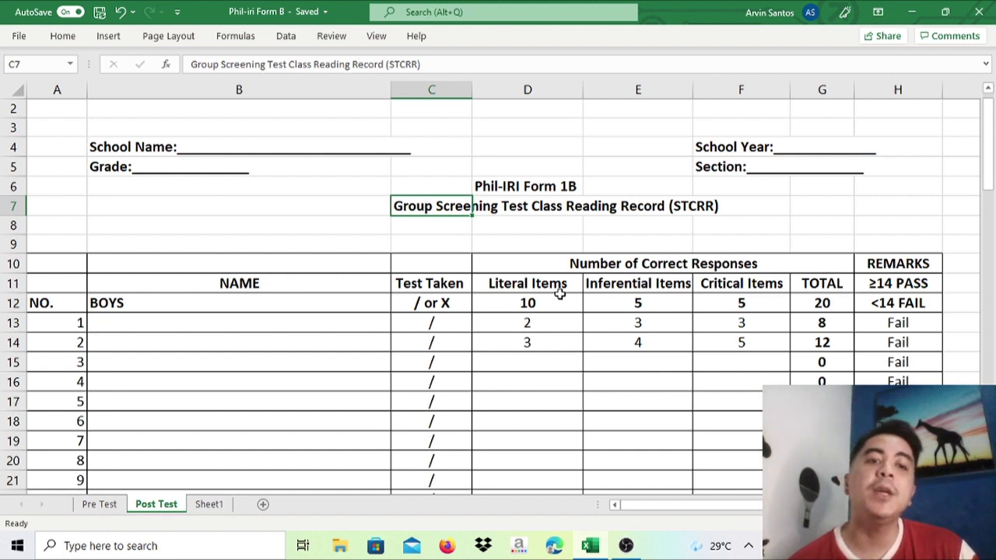
left_click(220, 318)
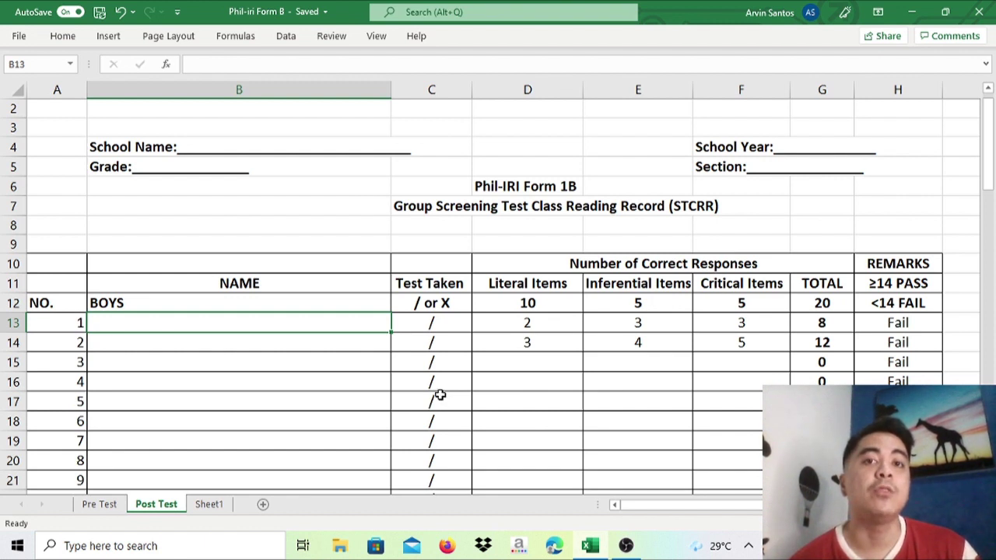
left_click(432, 340)
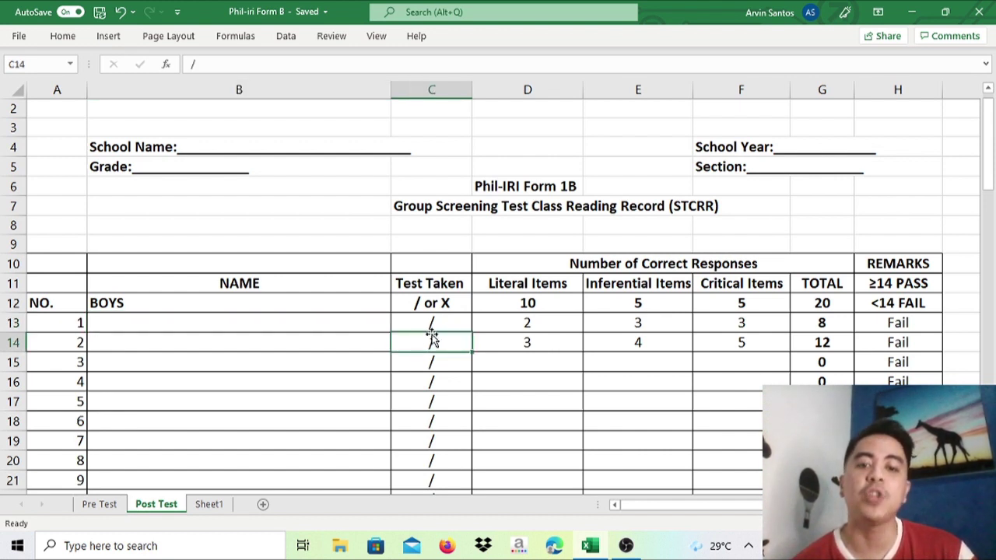
key("Down")
key("Down")
key("Down")
key("Down")
key("Down")
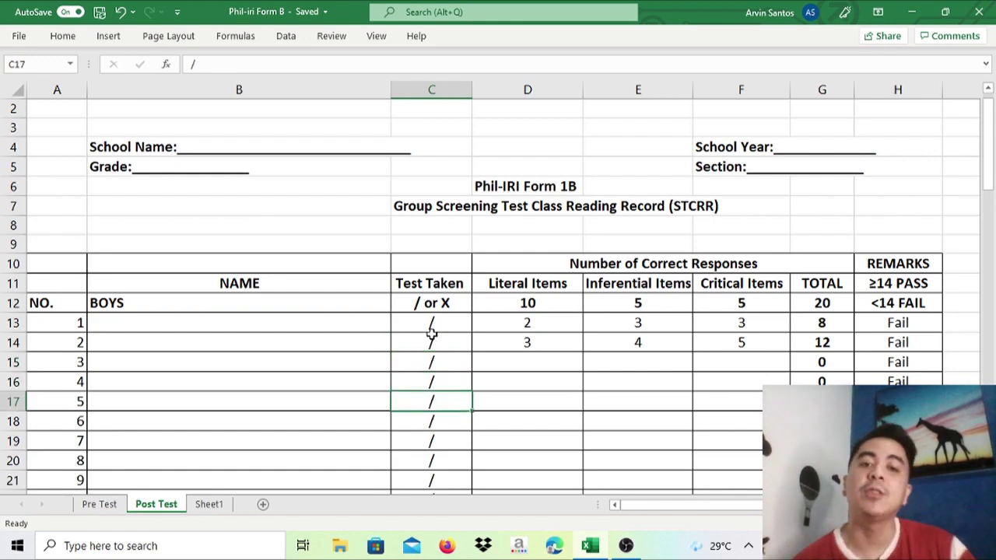
key("Down")
key("Down")
key("Down")
key("Down")
key("Down")
key("Down")
key("Down")
key("Down")
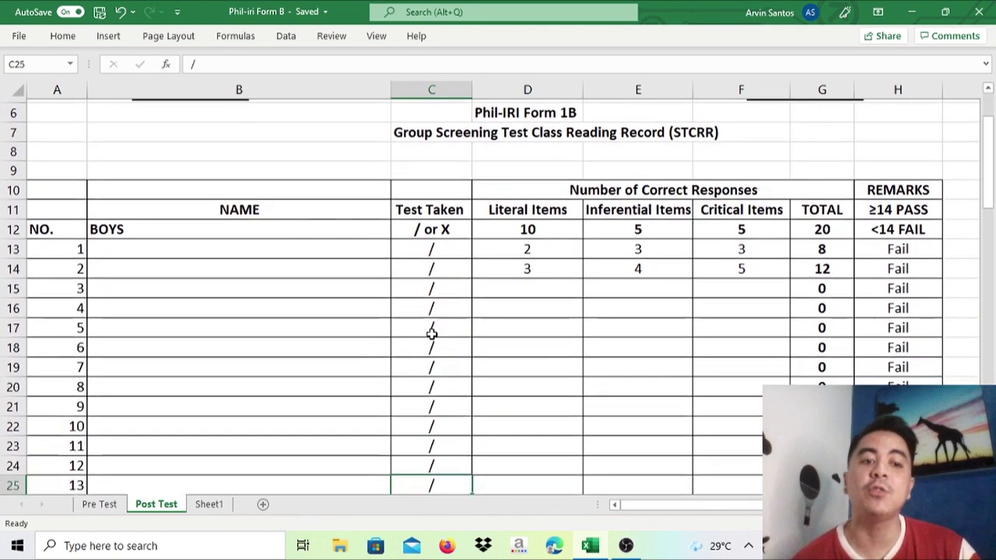
key("Down")
key("Down")
key("Down")
key("Down")
key("Down")
key("Down")
key("Down")
key("Down")
key("Down")
key("Down")
key("Down")
key("Down")
key("Down")
key("Down")
key("Down")
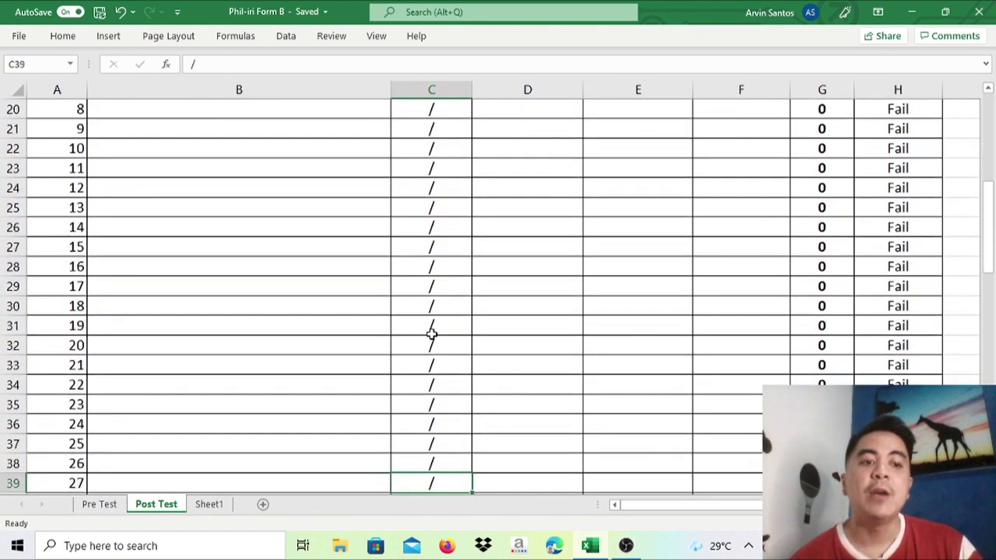
key("Up")
key("Up")
key("Up")
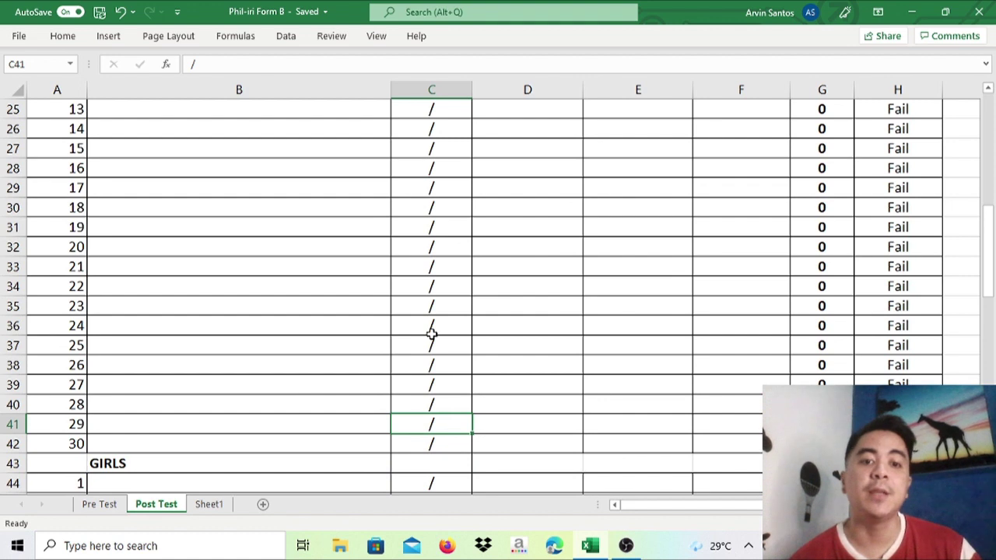
key("Down")
key("Up")
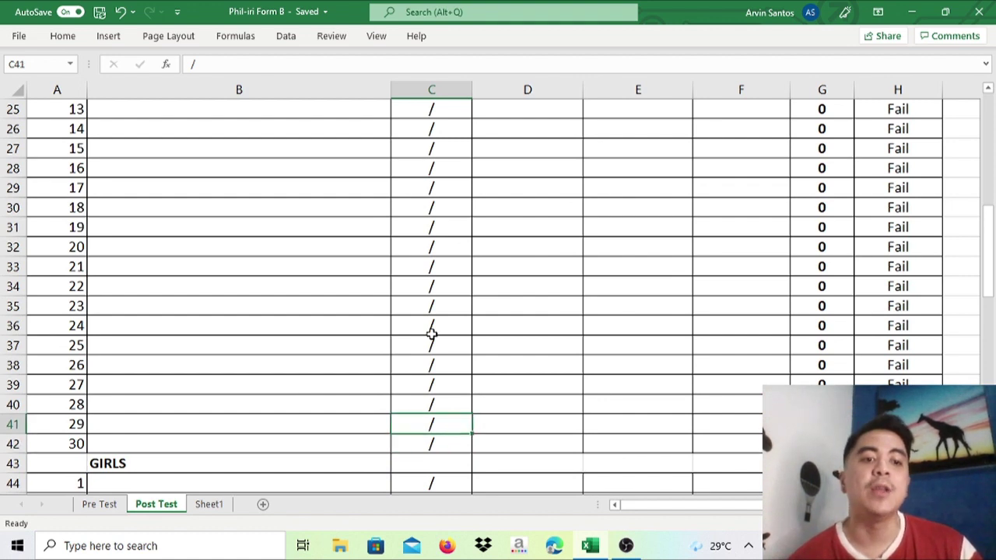
key("Up")
key("Up")
key("Up")
key("Up")
key("Up")
key("Up")
key("Up")
key("Up")
key("Up")
key("Up")
key("Up")
key("Up")
key("Up")
key("Up")
key("Up")
key("Up")
key("Up")
key("Up")
key("Up")
key("Up")
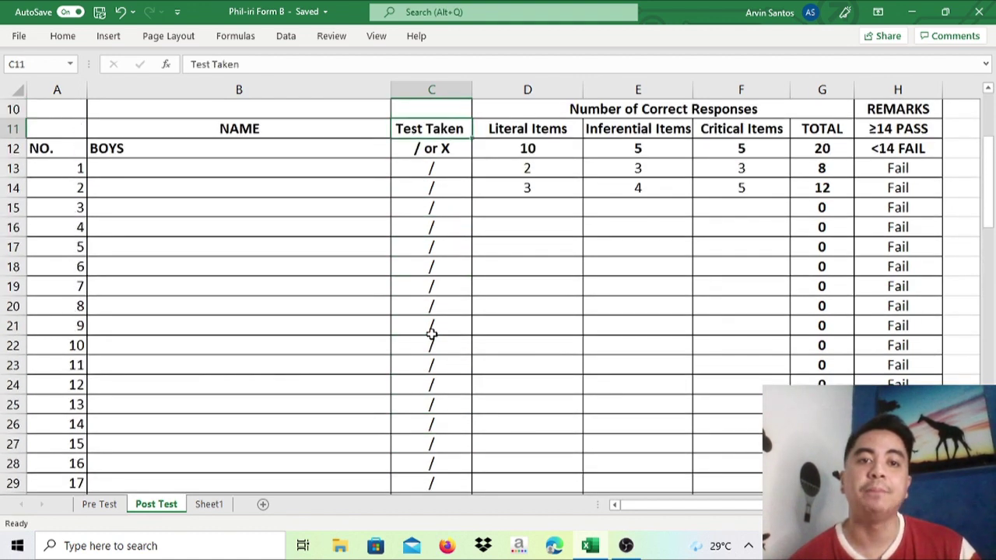
key("Down")
key("Down")
key("Down")
key("Down")
key("Down")
key("Down")
key("Down")
key("Down")
key("Down")
key("Down")
key("Down")
key("Down")
key("Down")
key("Down")
key("Down")
key("Down")
key("Down")
key("Down")
key("Down")
key("Down")
key("Down")
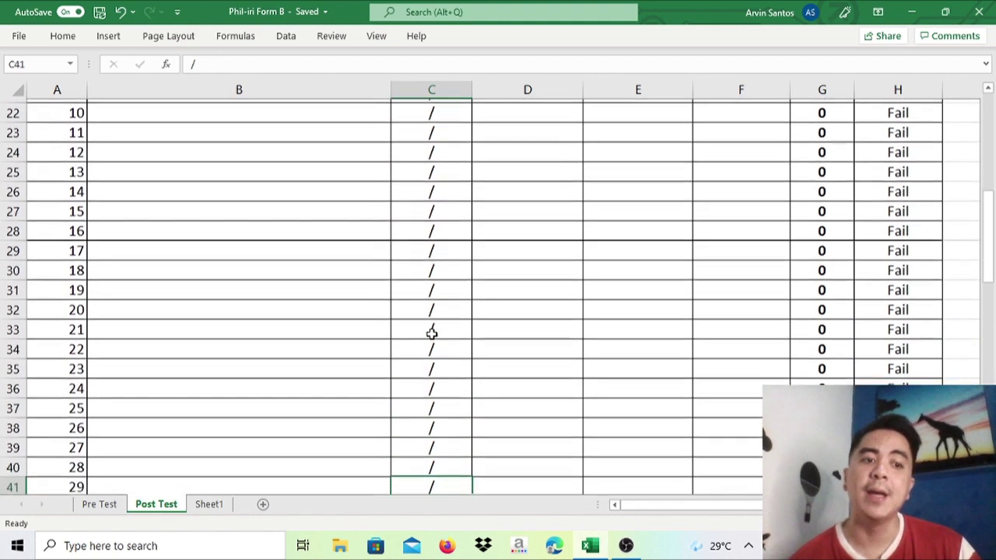
- Clear the Test Taken mark in C37, then refill it by copying the slash down from C36
key("Up")
key("Up")
key("Up")
key("Up")
key("Up")
key("Up")
key("Up")
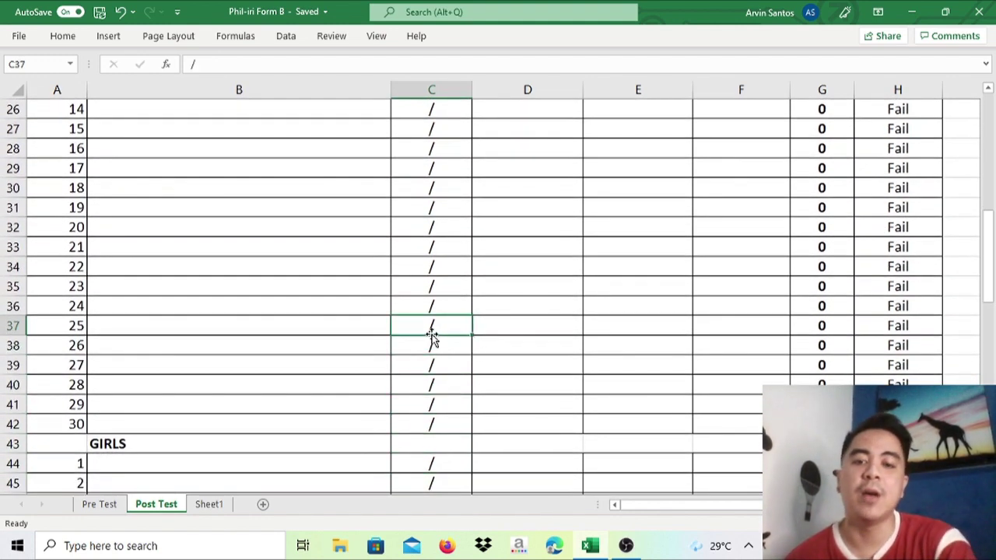
key("BackSpace")
key("Return")
key("Up")
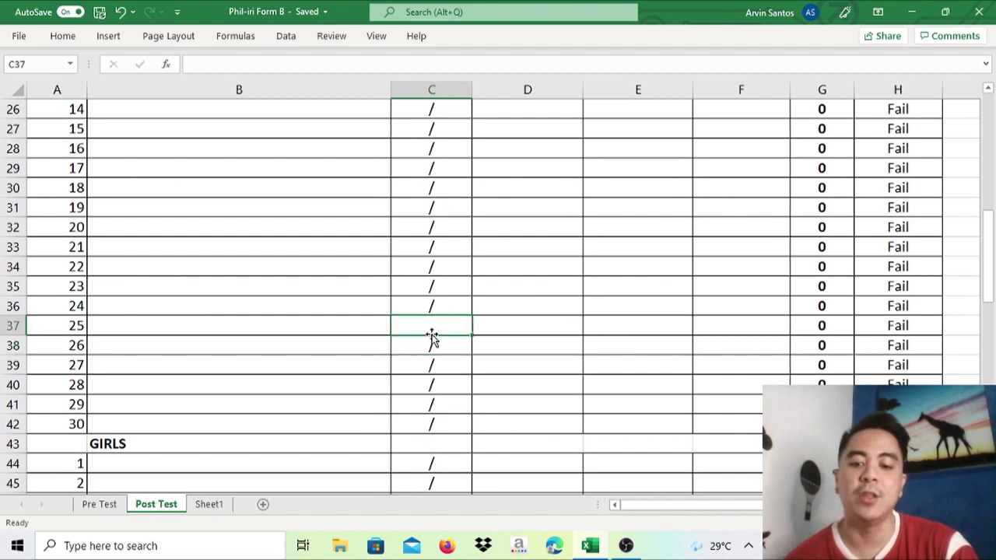
key("Tab")
key("Tab")
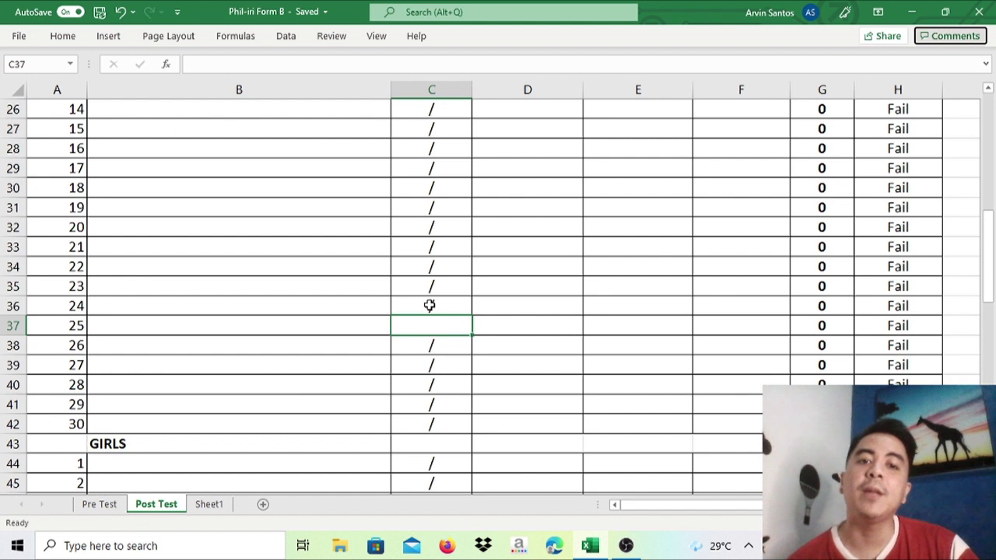
left_click(429, 306)
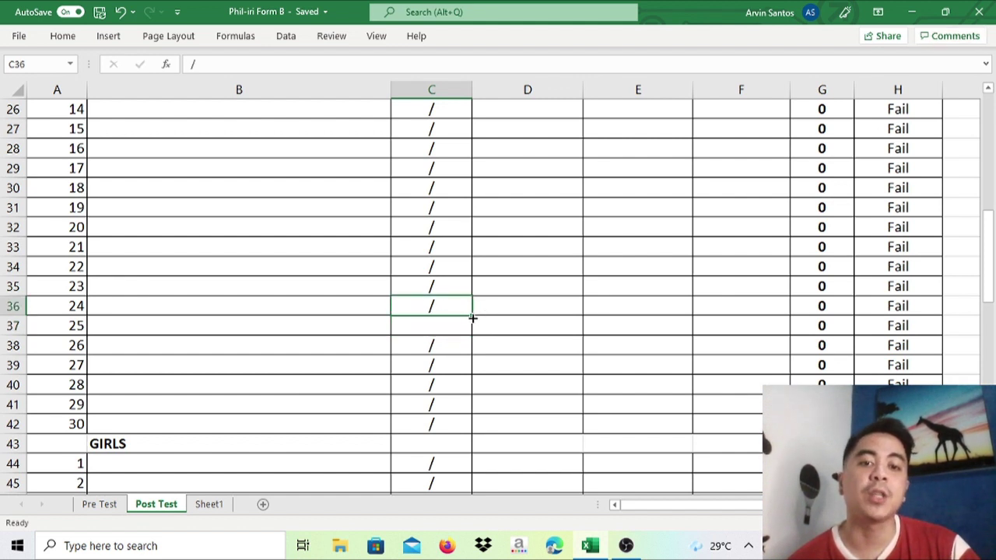
left_click_drag(471, 316, 467, 330)
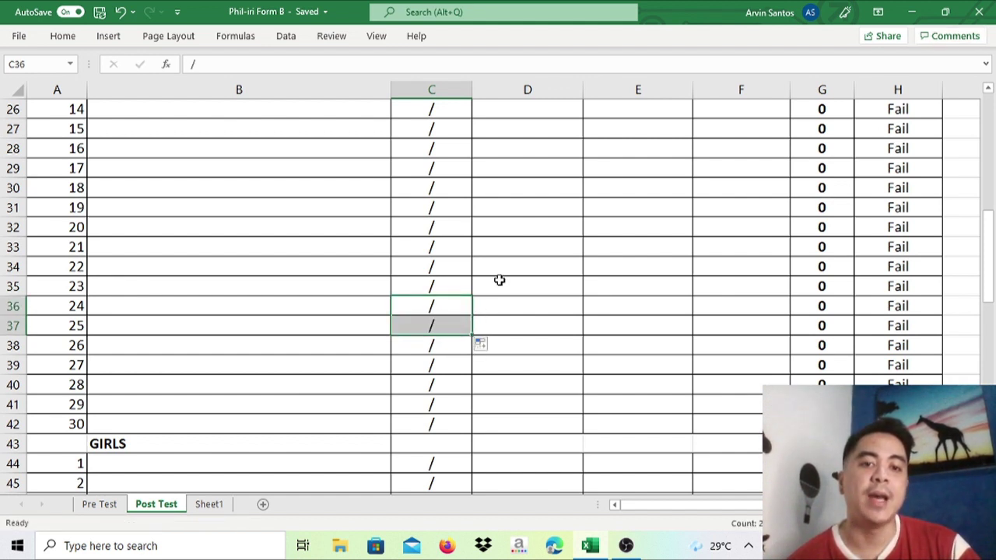
- Review the Literal Items column from the boys' rows back up to the Number of Correct Responses headings and form title
left_click(500, 280)
key("Down")
key("Down")
key("Down")
key("Down")
key("Down")
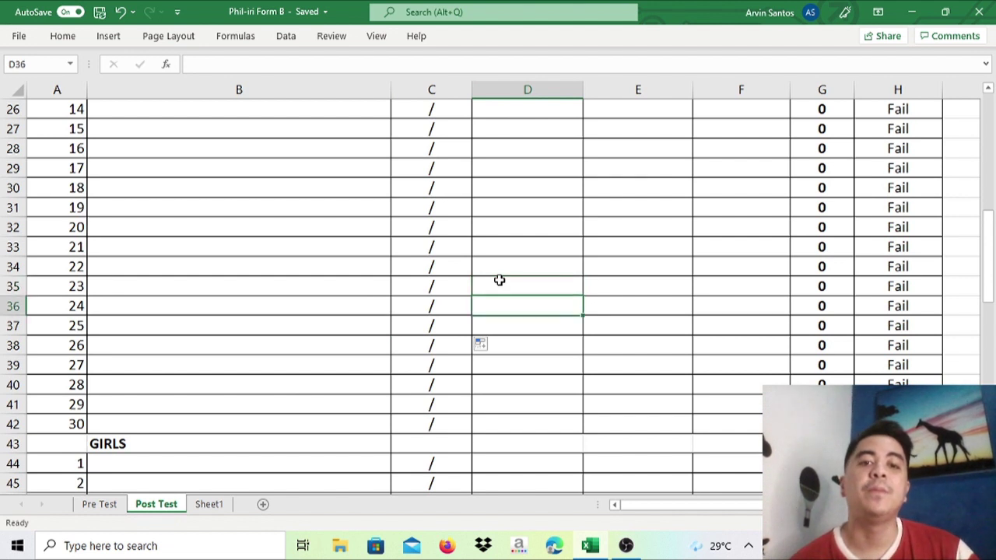
key("Up")
key("Up")
key("Up")
key("Up")
key("Up")
key("Up")
key("Up")
key("Up")
key("Up")
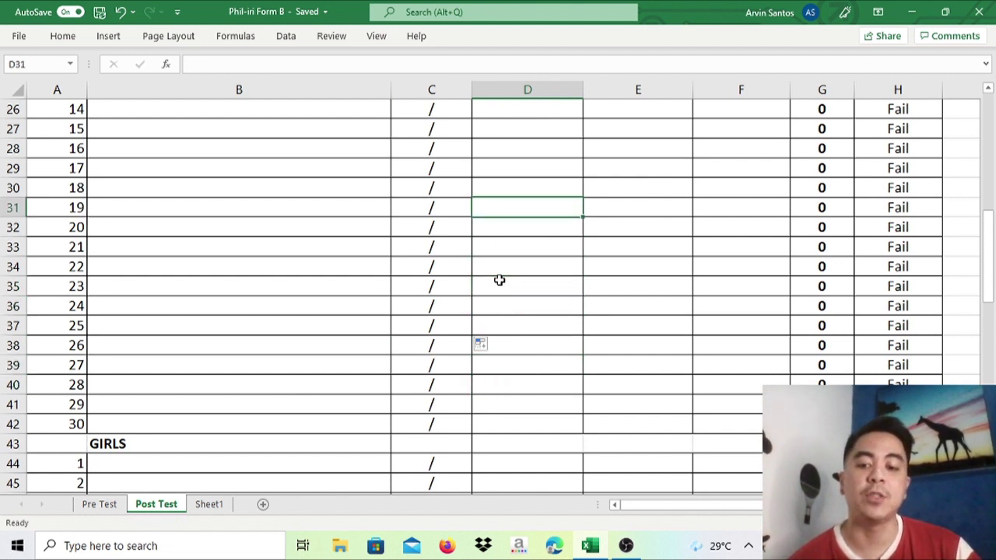
key("Up")
key("Up")
key("Up")
key("Up")
key("Up")
key("Up")
key("Up")
key("Up")
key("Up")
key("Up")
key("Up")
key("Up")
key("Up")
key("Up")
key("Up")
key("Up")
key("Up")
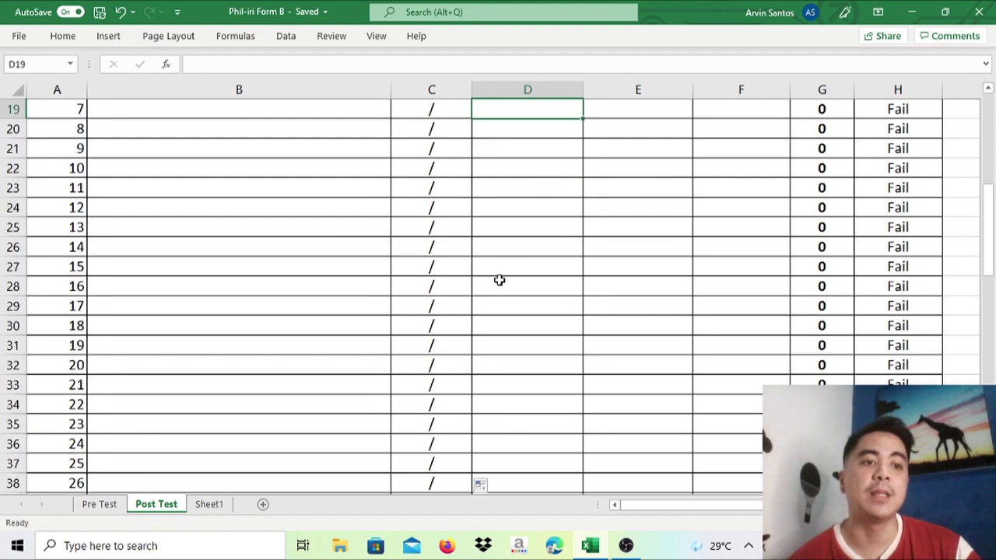
key("Up")
key("Up")
key("Up")
key("Up")
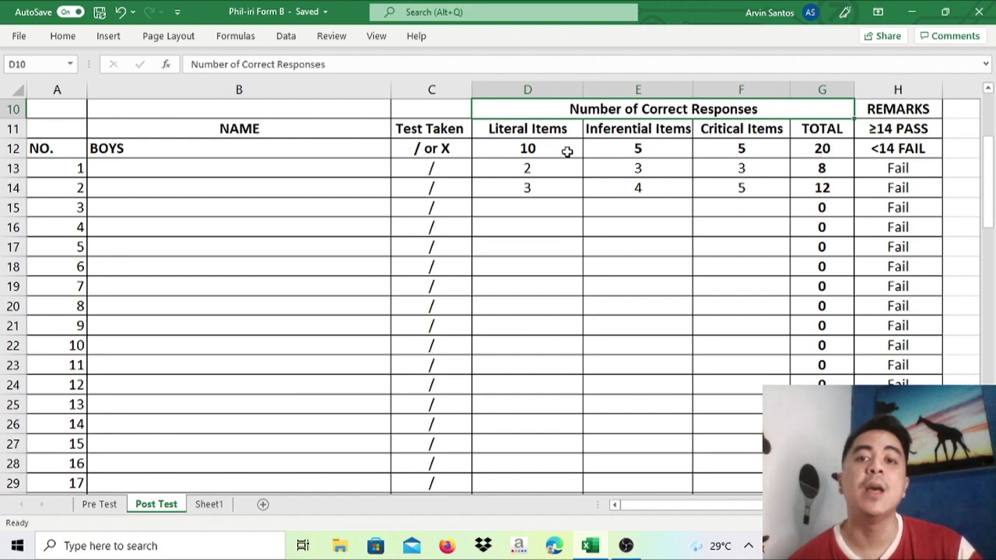
left_click(566, 150)
key("Up")
key("Up")
key("Up")
key("Up")
key("Up")
key("Up")
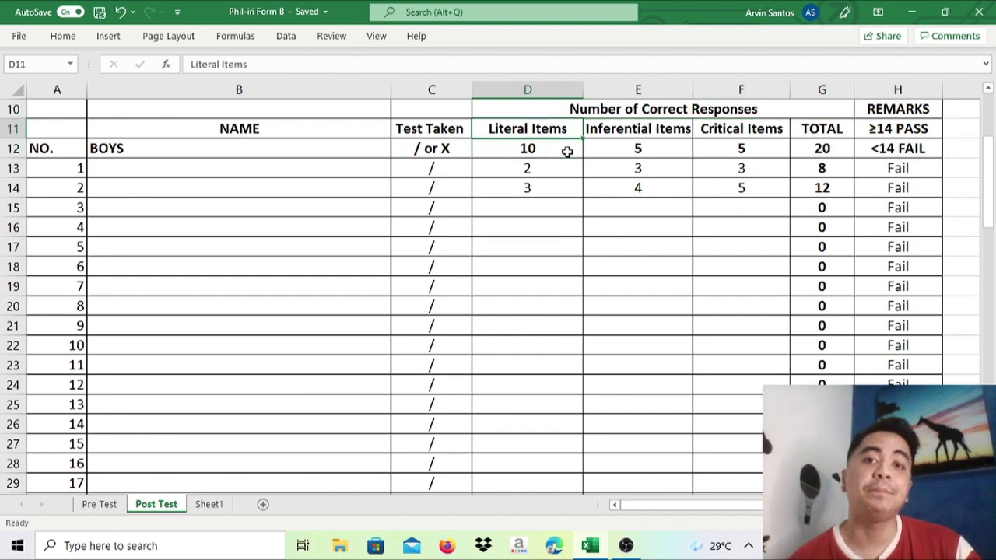
key("Up")
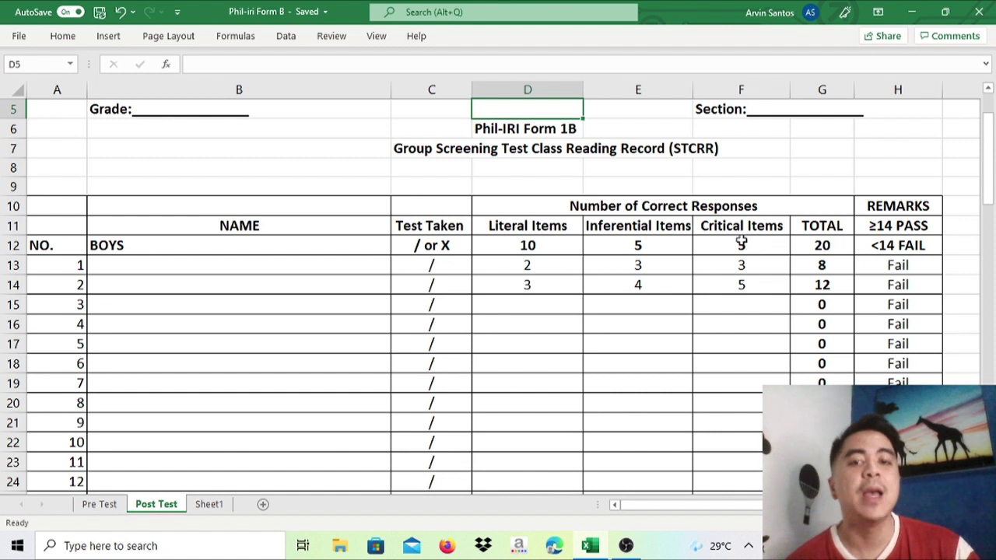
- Check the maximum item counts in row 12 for Literal, Inferential and Critical Items
left_click(524, 246)
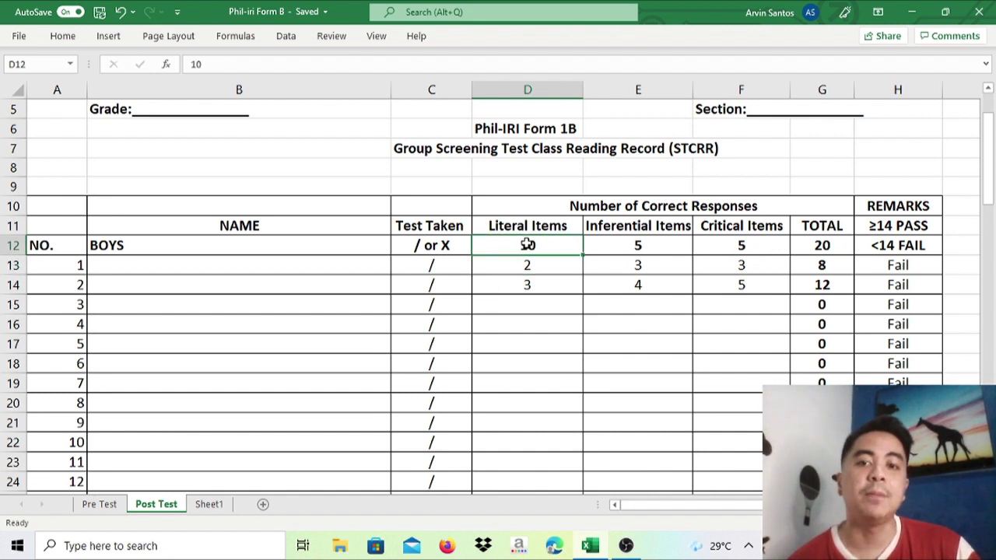
key("Right")
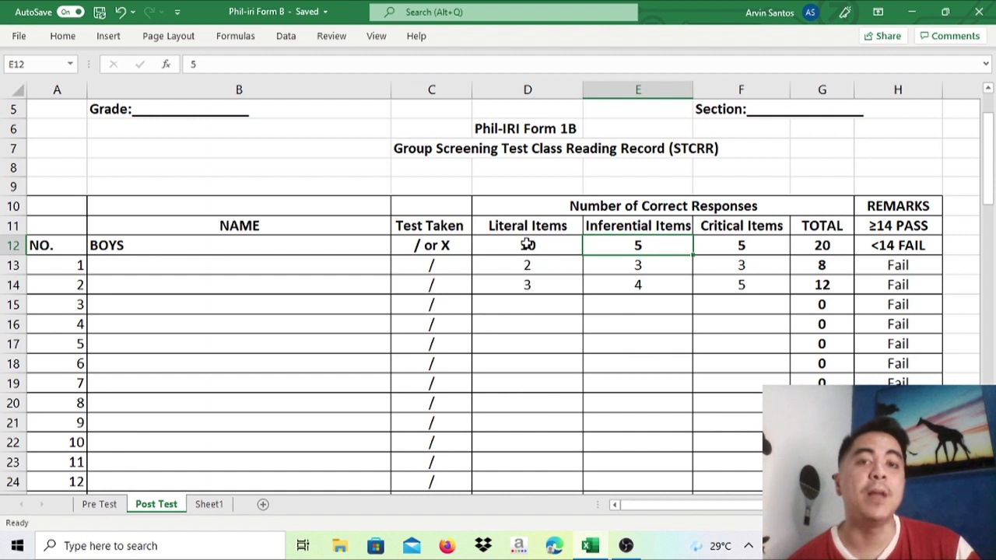
key("Right")
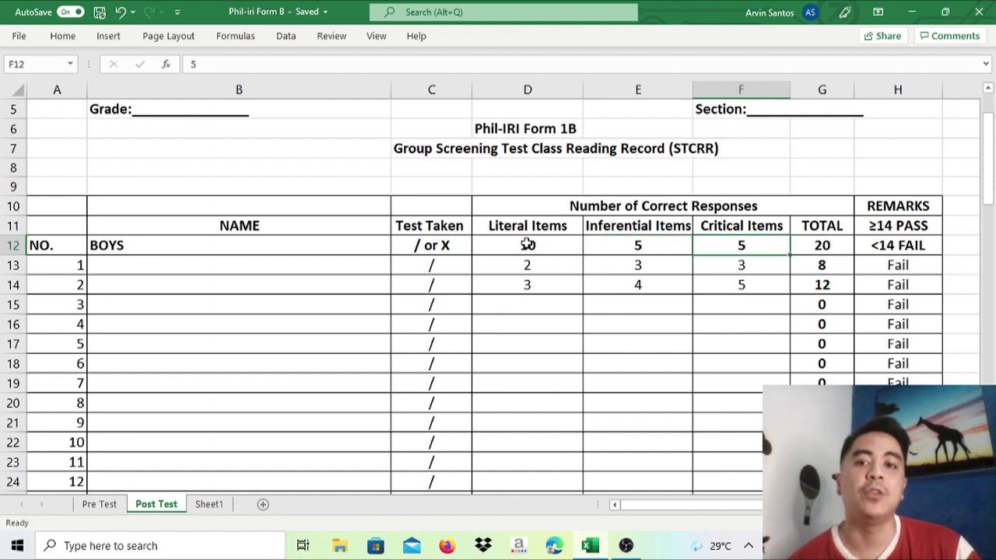
key("Left")
key("Left")
key("Left")
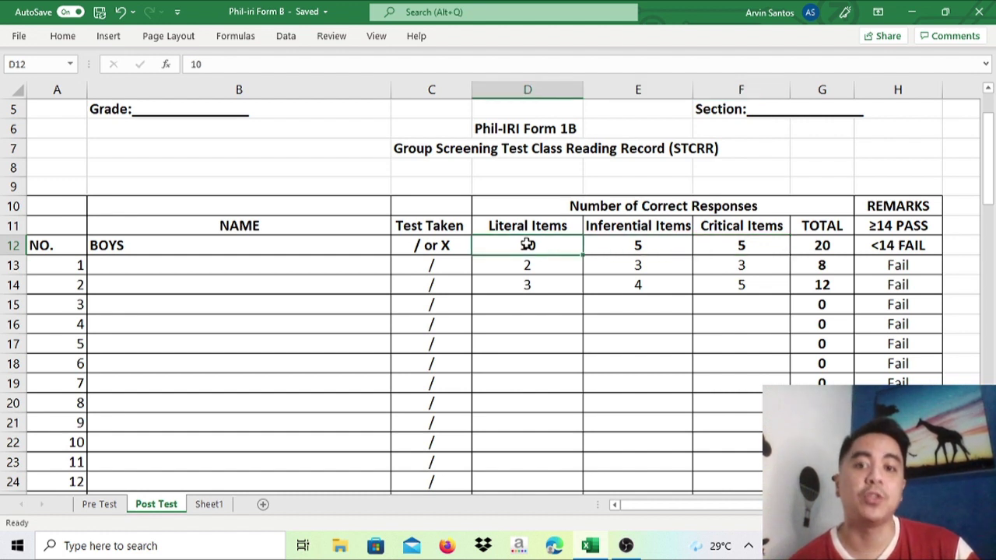
key("Right")
key("Right")
key("Right")
key("Right")
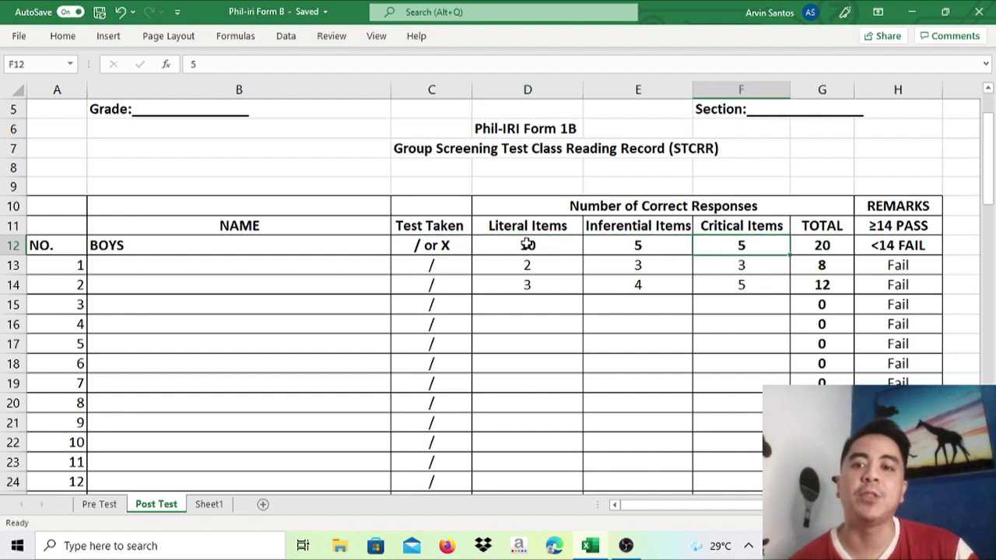
- Change the row 12 maximum item counts to 7 for Literal Items and 8 for Inferential Items
key("Left")
key("Left")
key("Left")
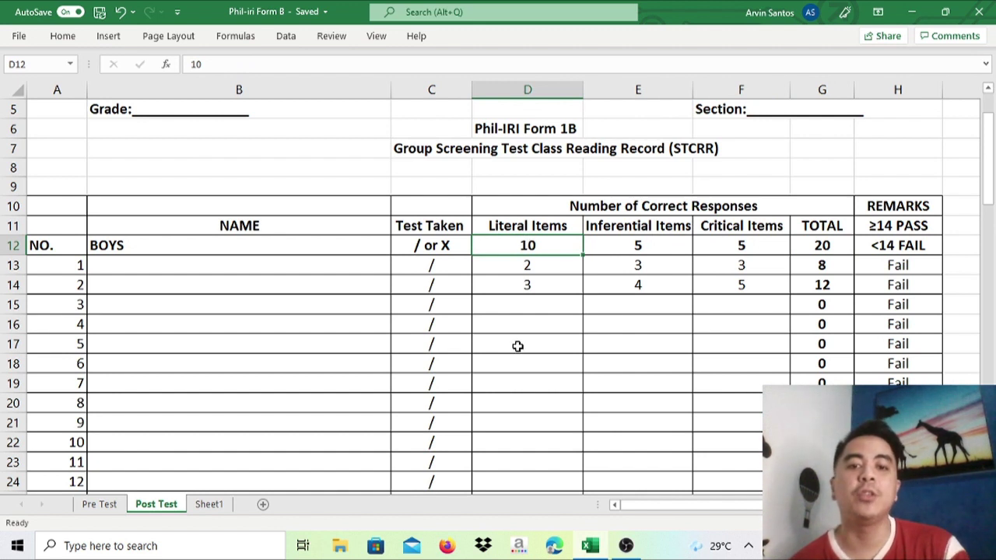
type("7")
key("Right")
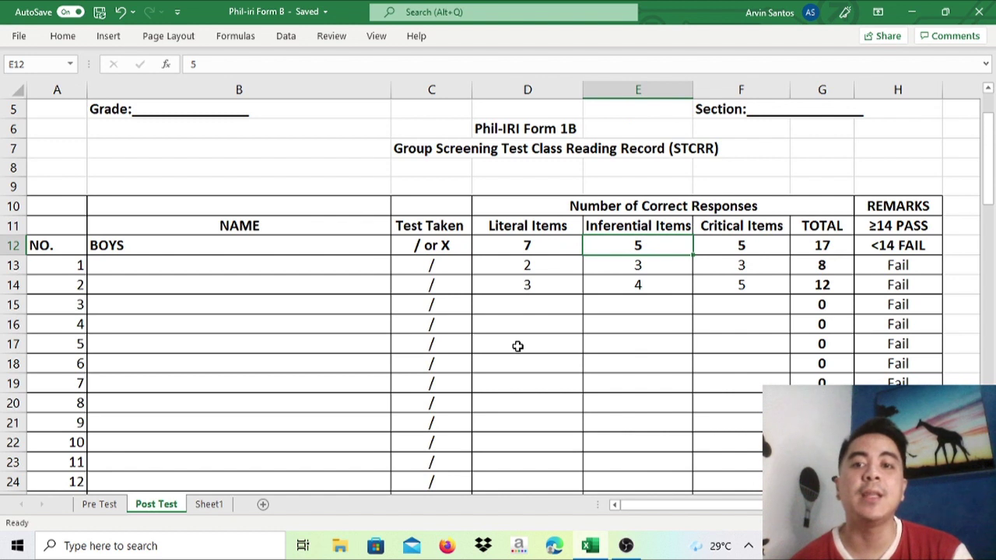
type("8")
key("Right")
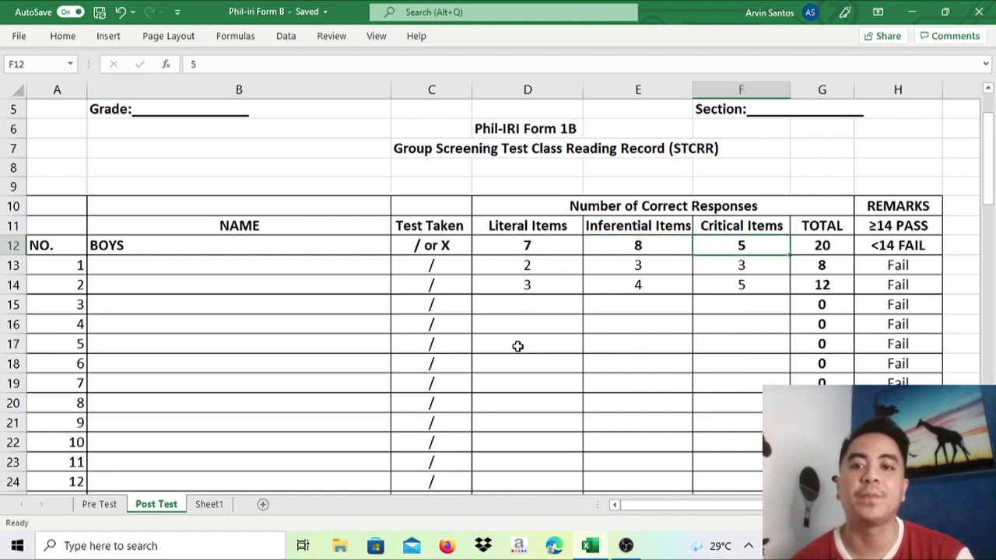
key("Right")
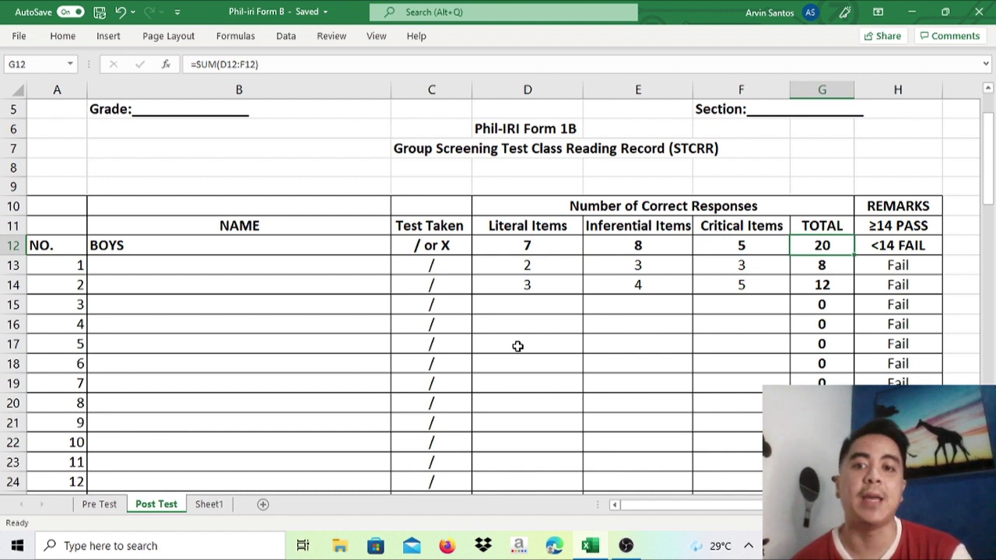
- Restore the row 12 maximum item counts to 10 for Literal Items and 5 for Inferential Items
key("Left")
key("Left")
key("Left")
type("10")
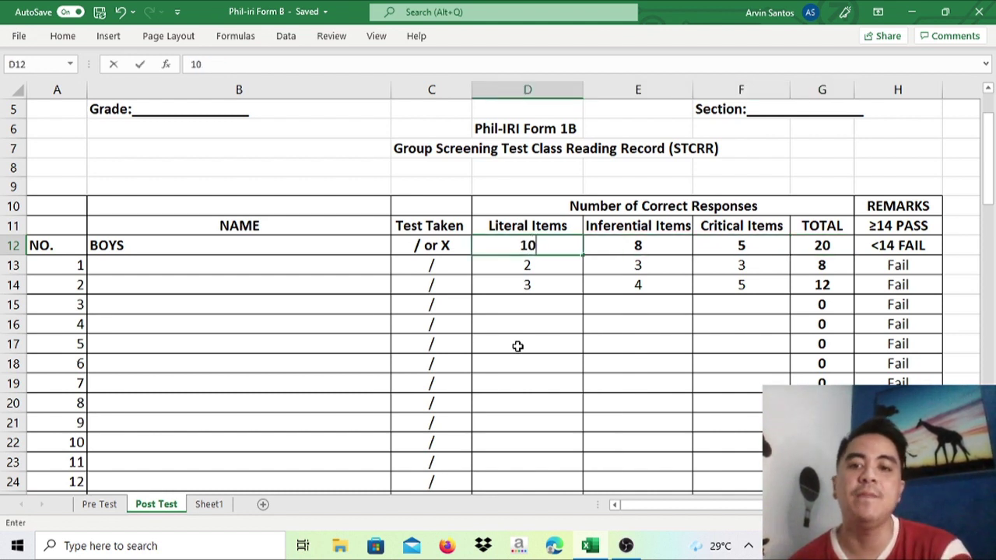
key("Right")
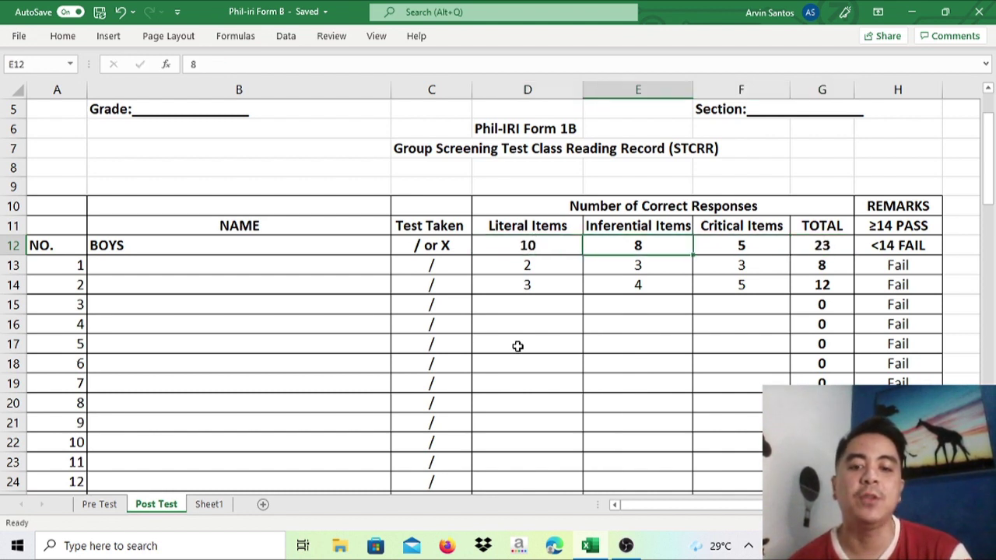
type("5")
key("Right")
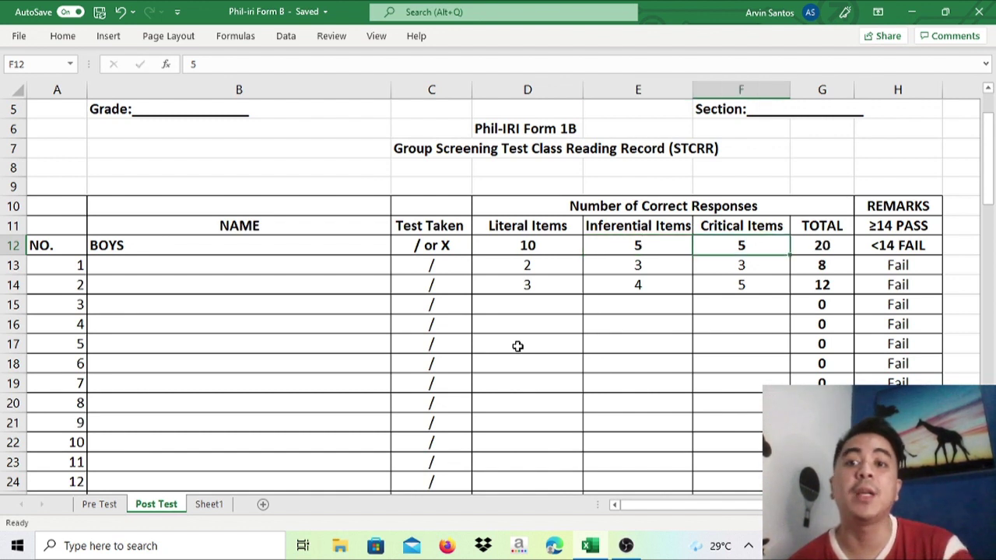
key("Right")
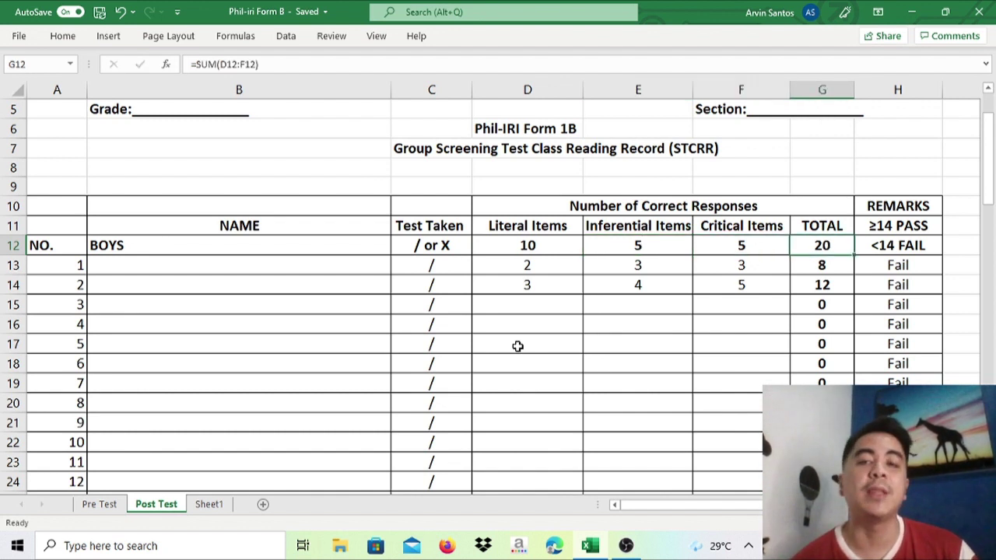
- Review the row 12 cells from the Test Taken legend through the Literal, Inferential and Critical Items maximum counts
key("Left")
key("Left")
key("Left")
key("Left")
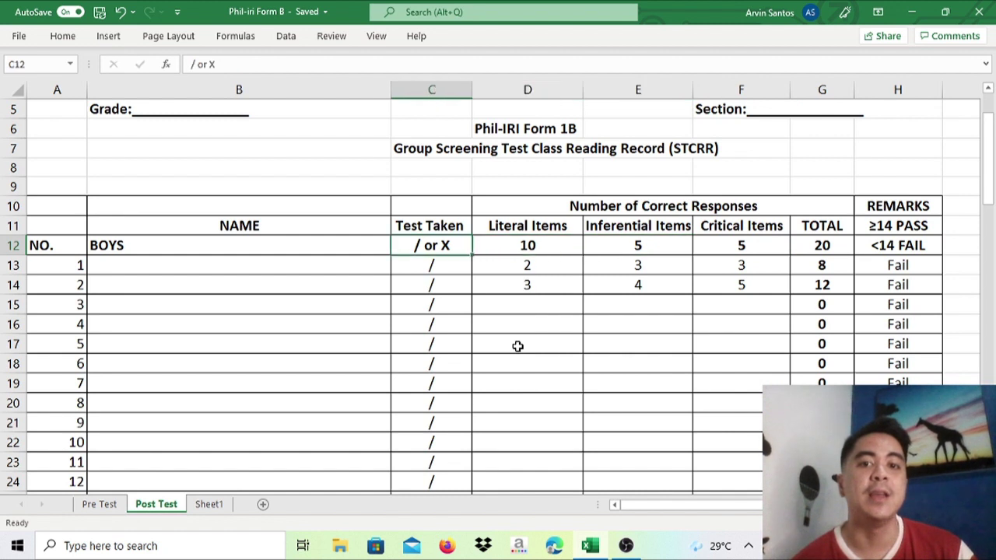
key("Right")
key("Right")
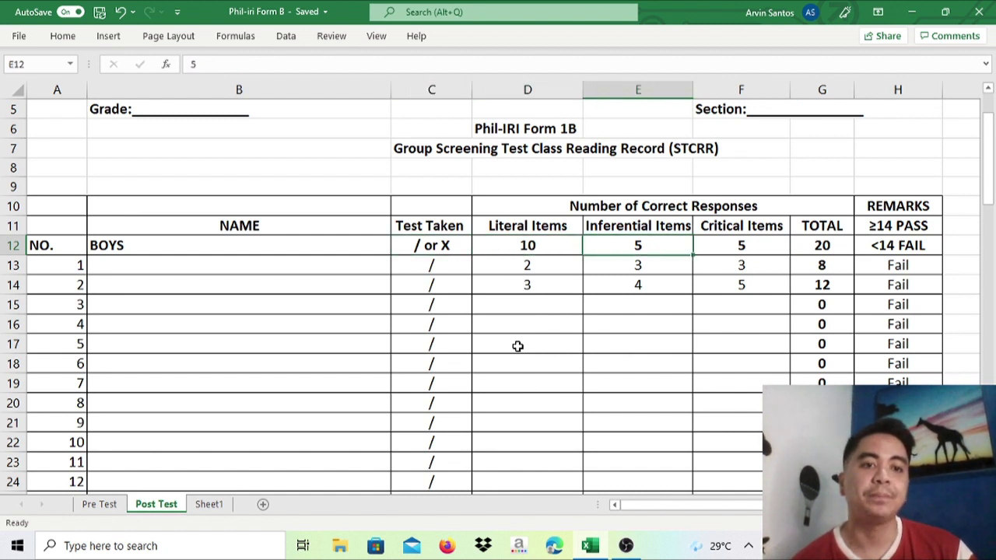
key("Left")
key("Left")
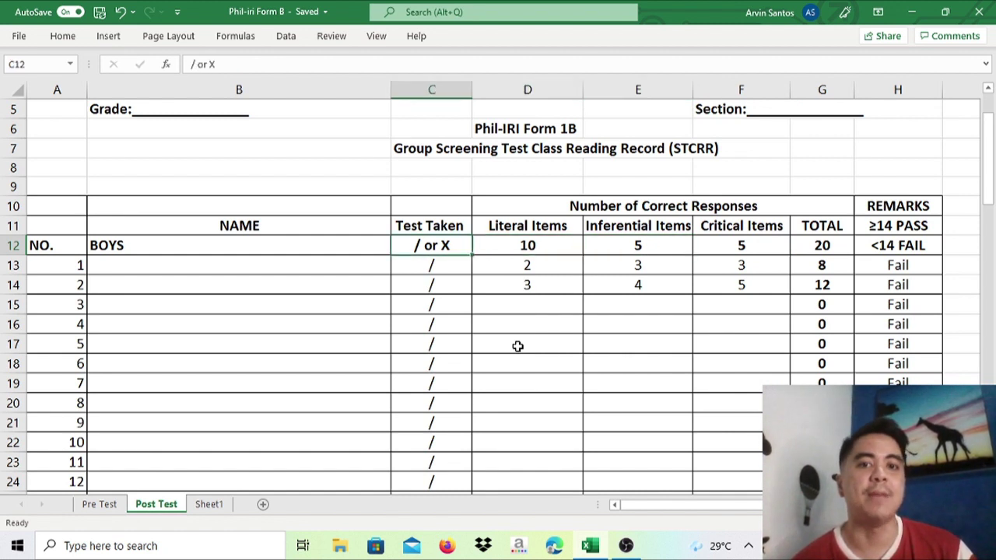
key("Right")
key("Right")
key("Right")
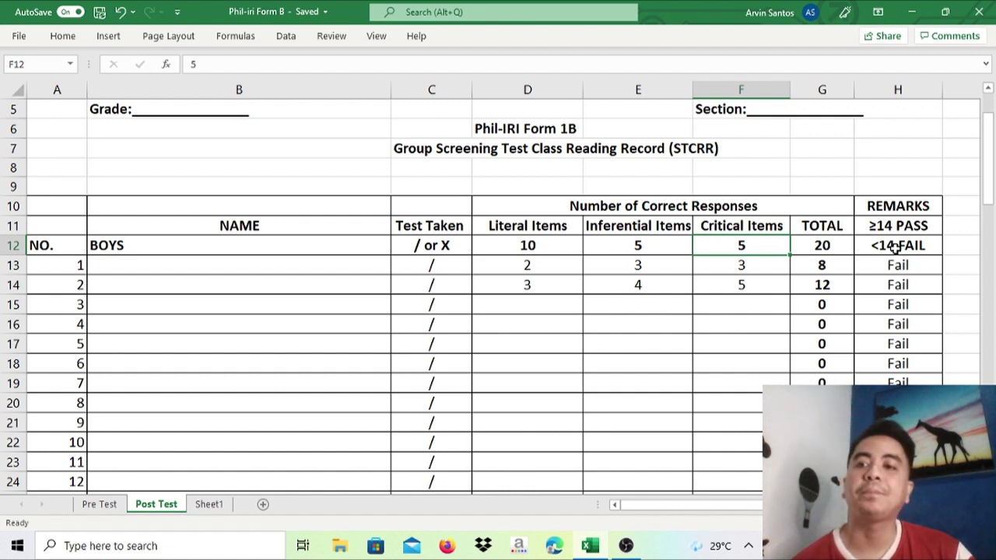
- Examine the first two boys' Critical Items scores and the first boy's Remarks formula and other entries in row 13
key("Down")
key("Down")
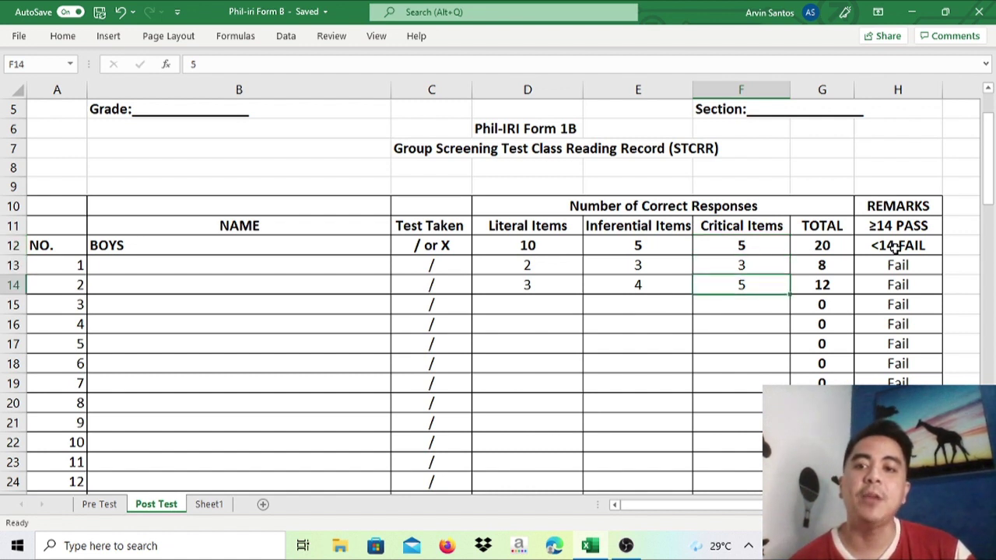
key("Up")
key("Right")
key("Right")
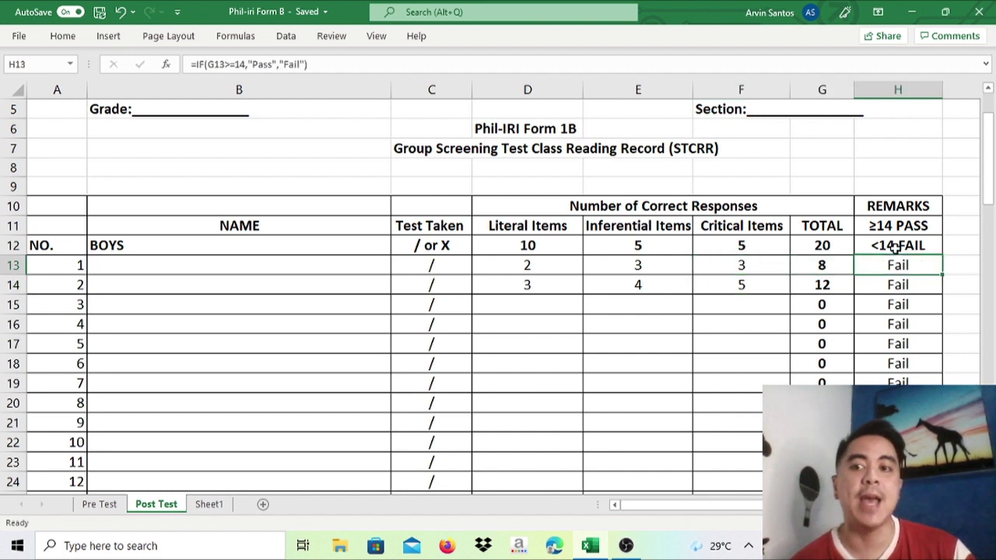
key("Left")
key("Left")
key("Left")
key("Left")
key("Left")
key("Left")
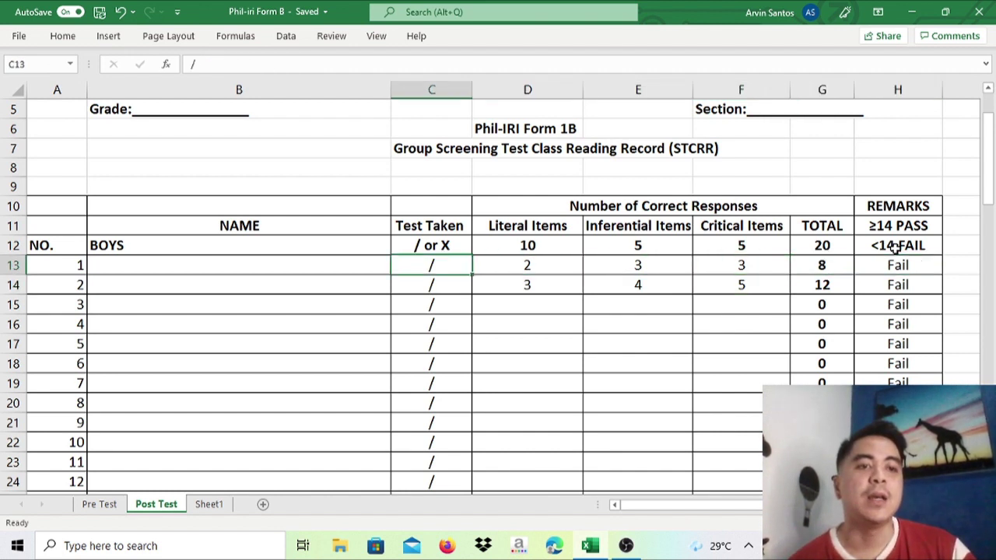
- Set the first boy's Literal Items score in D13 to 5 and check his total
key("Right")
key("Right")
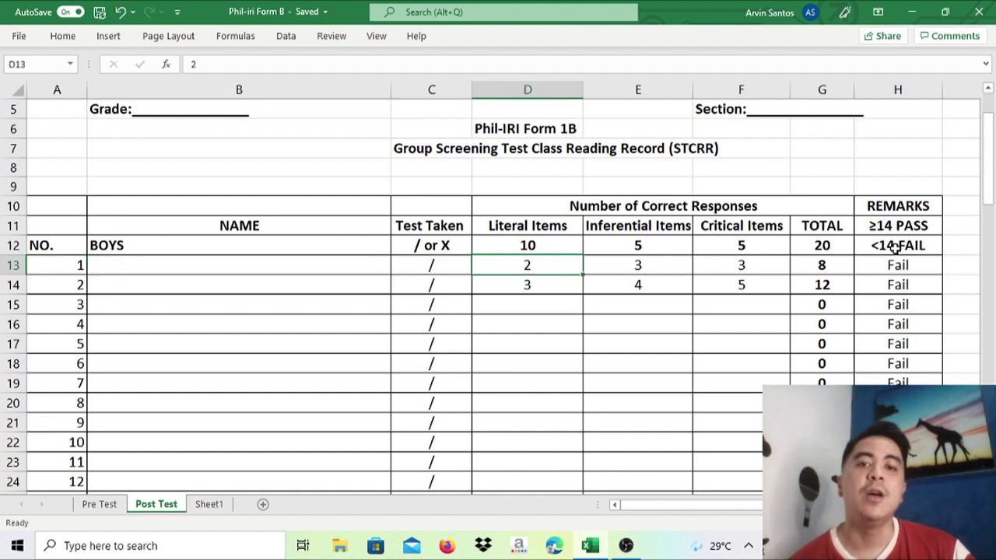
type("5")
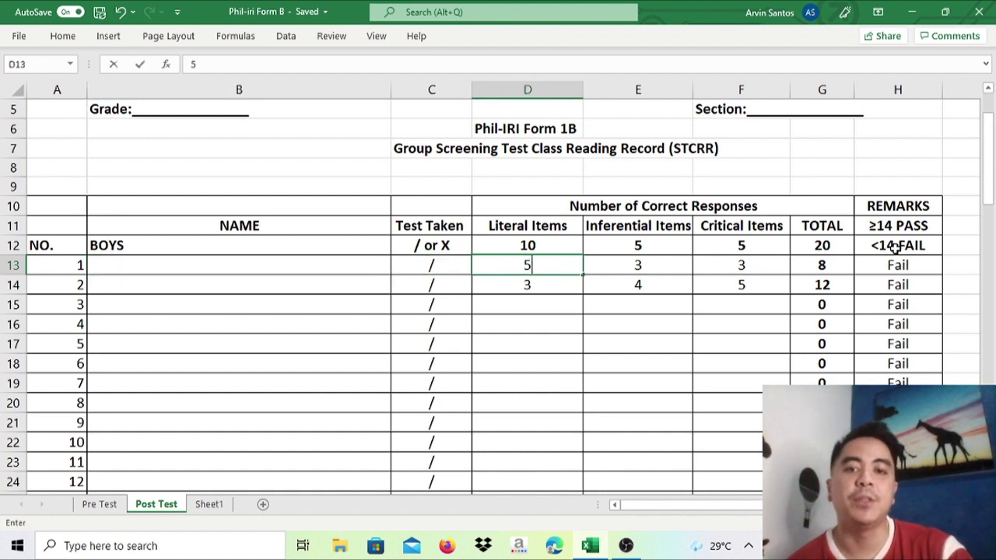
key("Right")
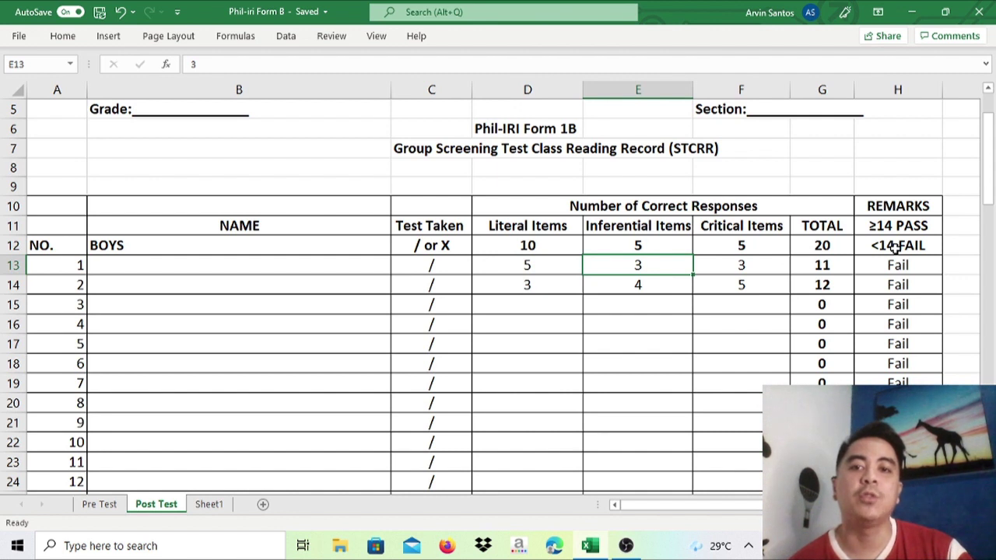
key("Right")
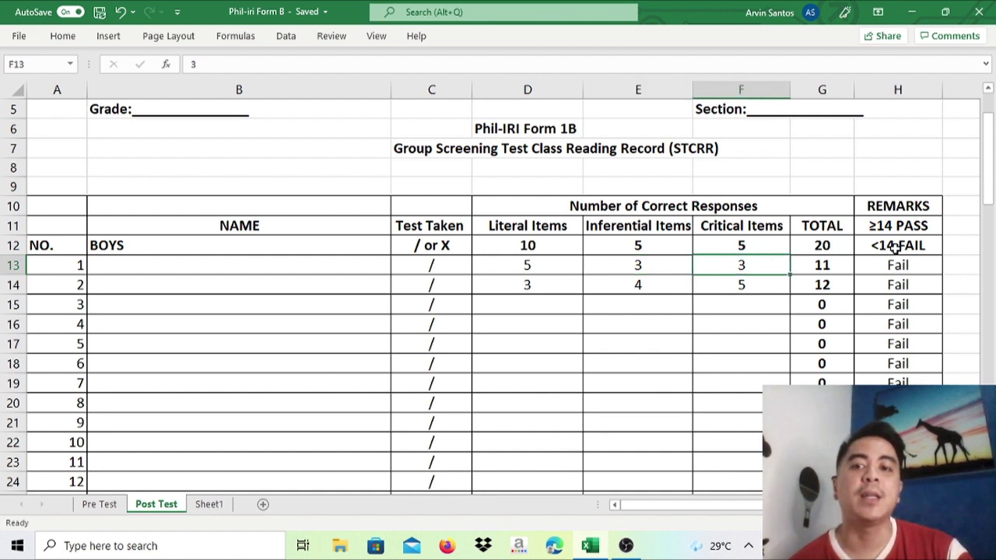
key("Right")
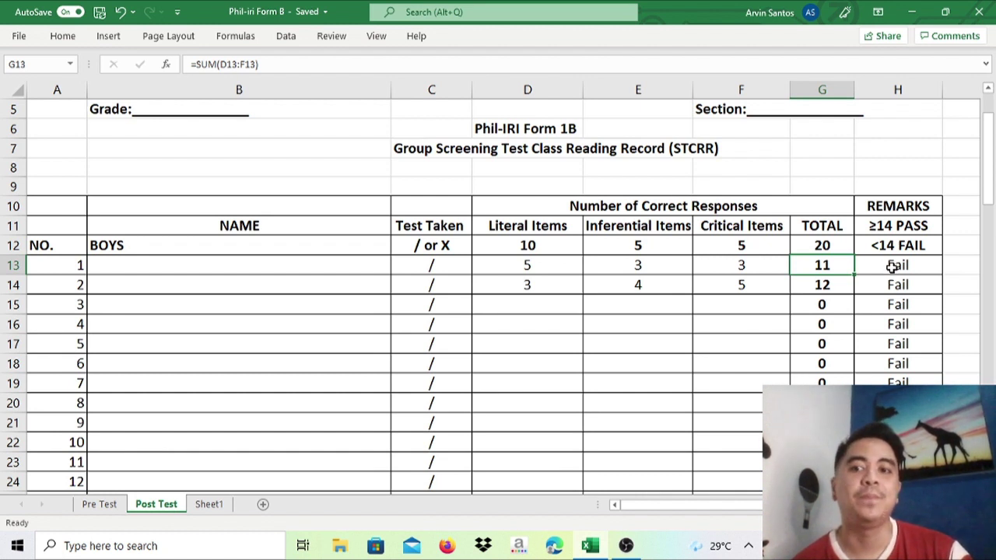
- Set the second boy's scores in row 14 to 9 for Literal Items and 5 for Inferential Items, and check his remark
left_click(539, 292)
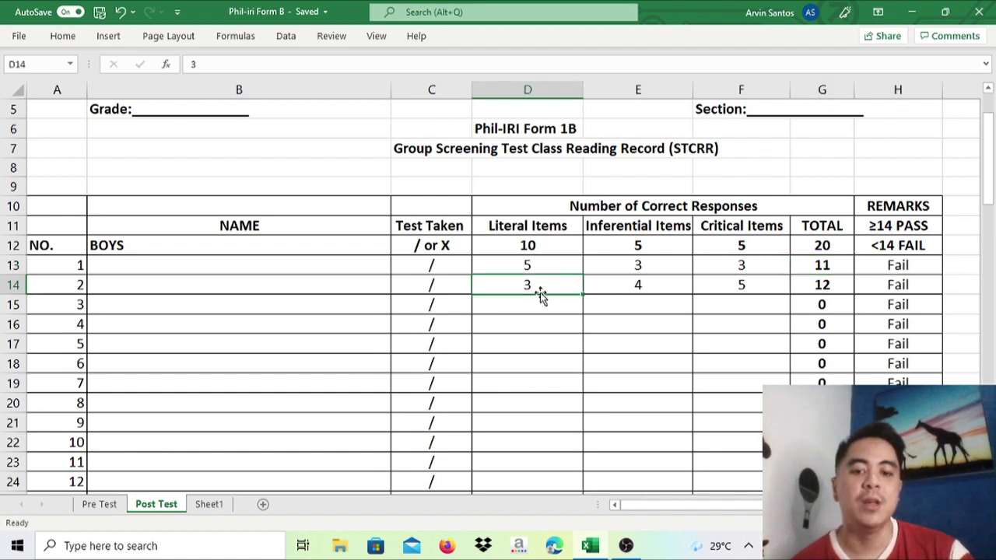
type("9")
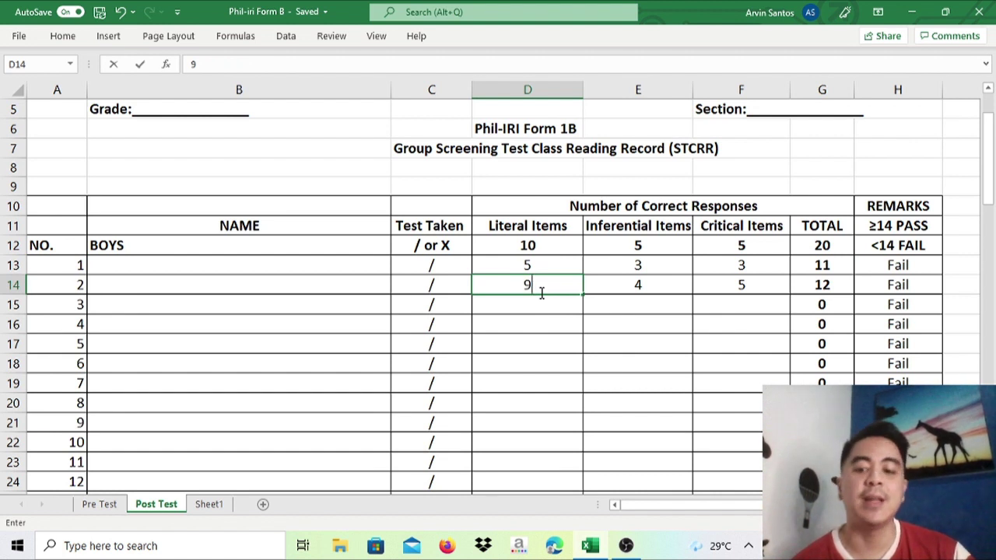
key("Tab")
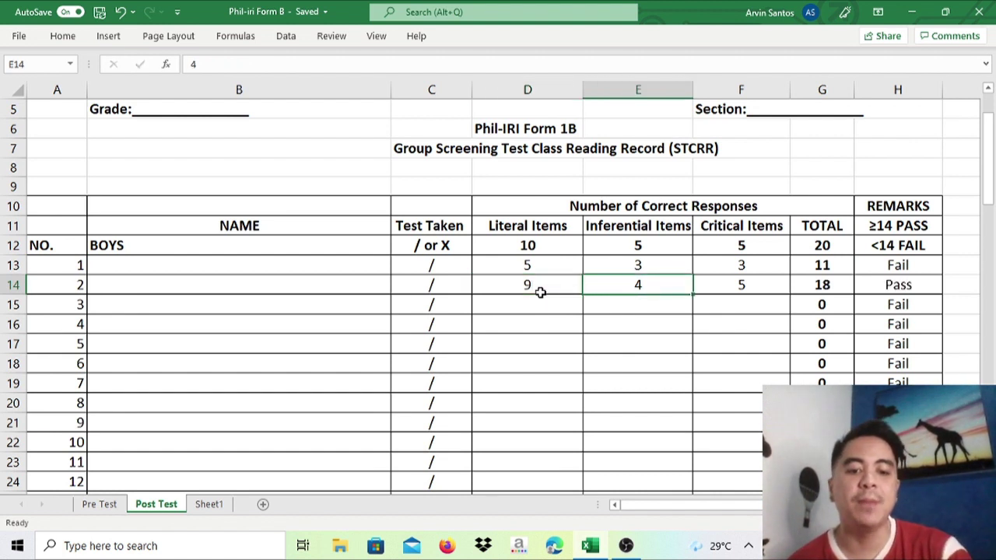
type("5")
key("Tab")
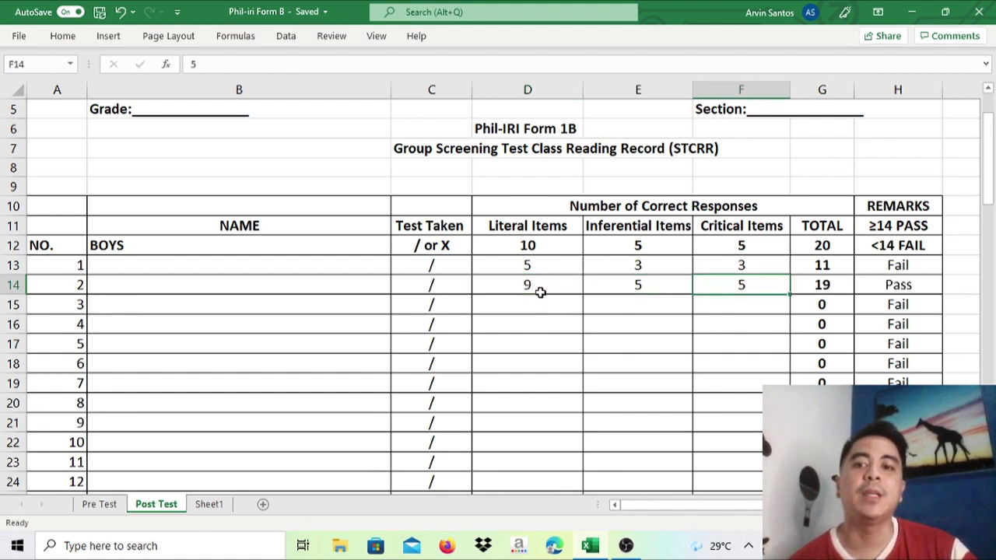
key("Tab")
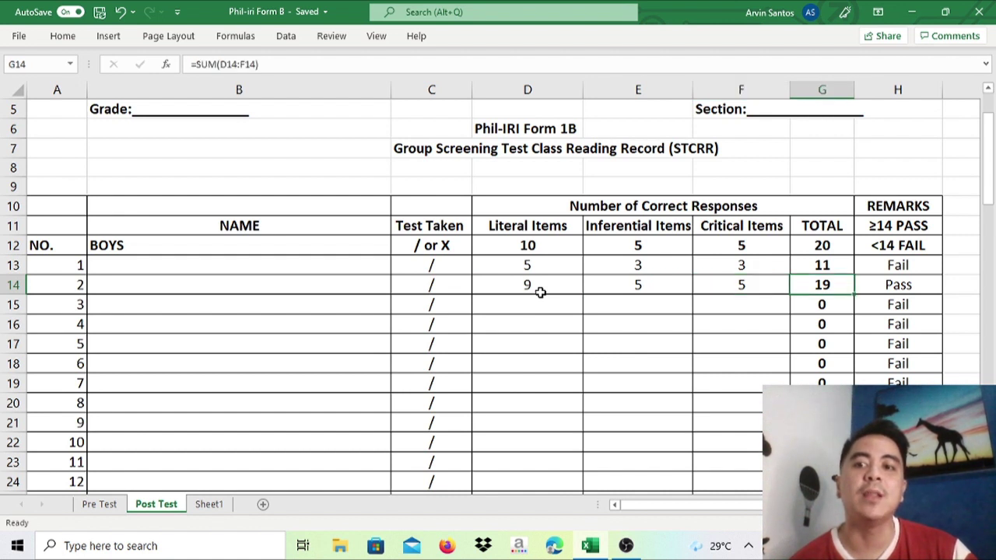
key("Tab")
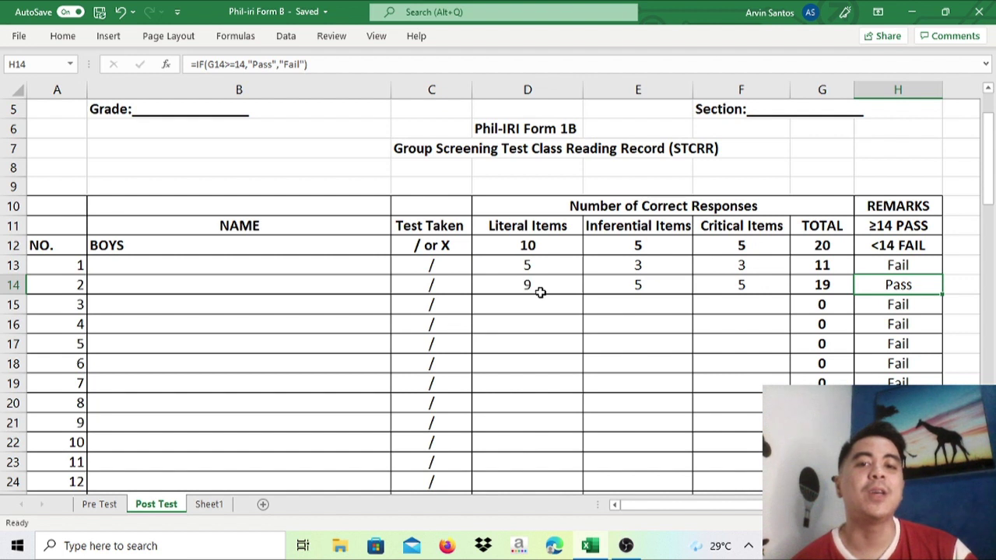
- Enter the third boy's scores in row 15: 7 Literal, 1 Inferential and 2 Critical Items, and check his remark
key("Return")
key("Left")
key("Left")
key("Left")
key("Left")
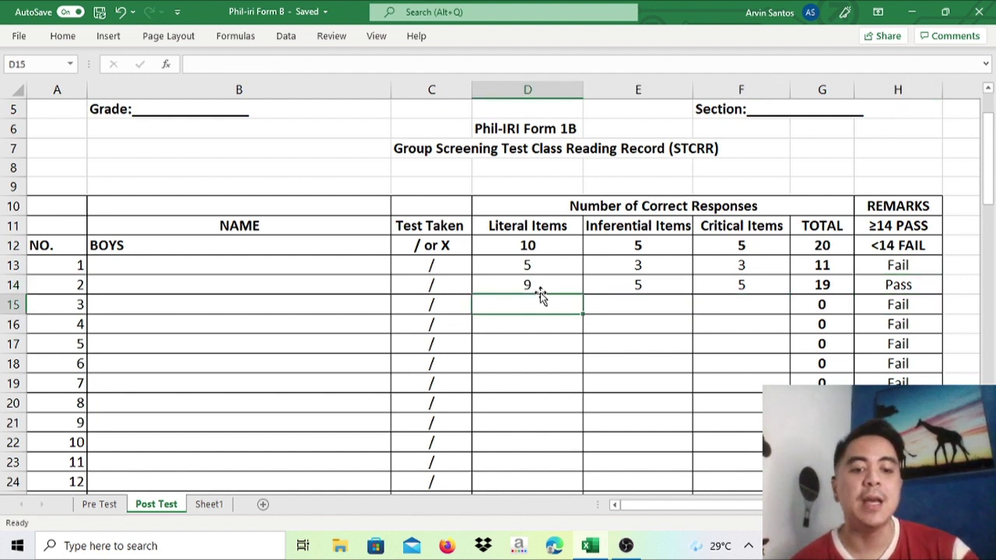
type("7")
key("Tab")
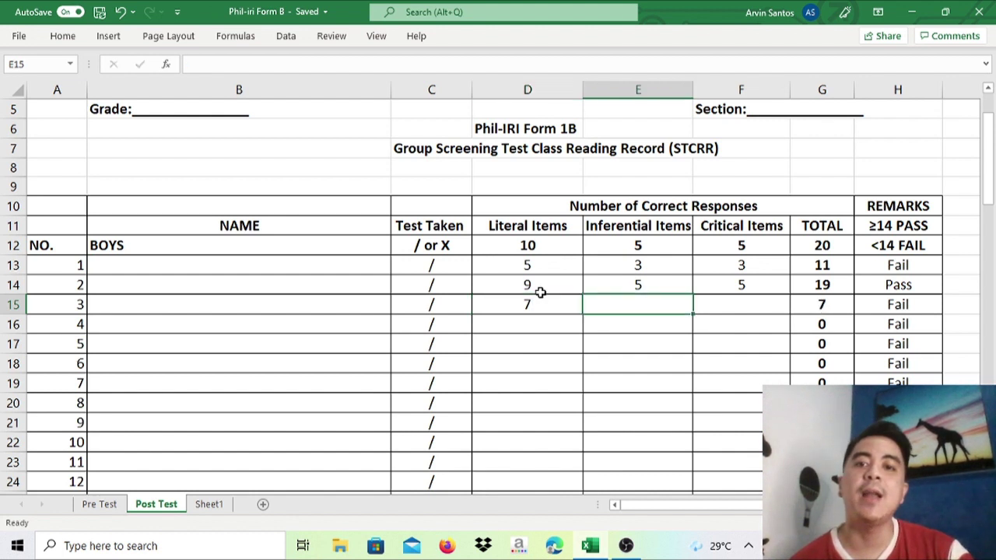
type("1")
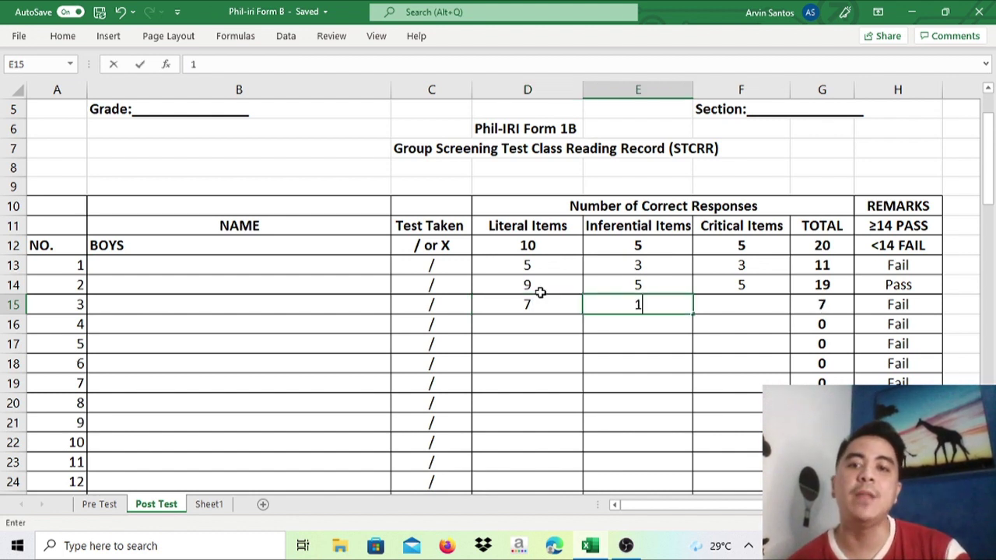
key("Tab")
type("2")
key("Tab")
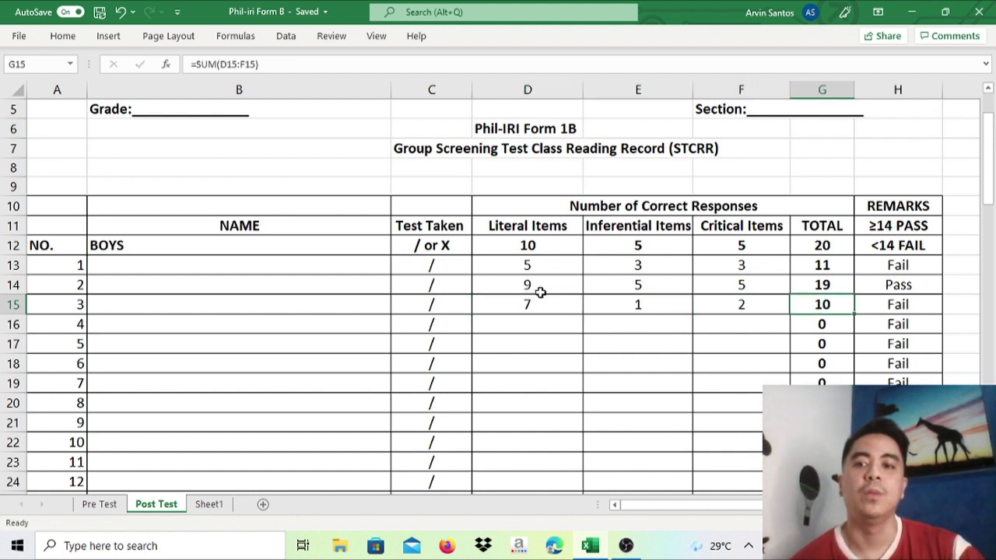
key("Tab")
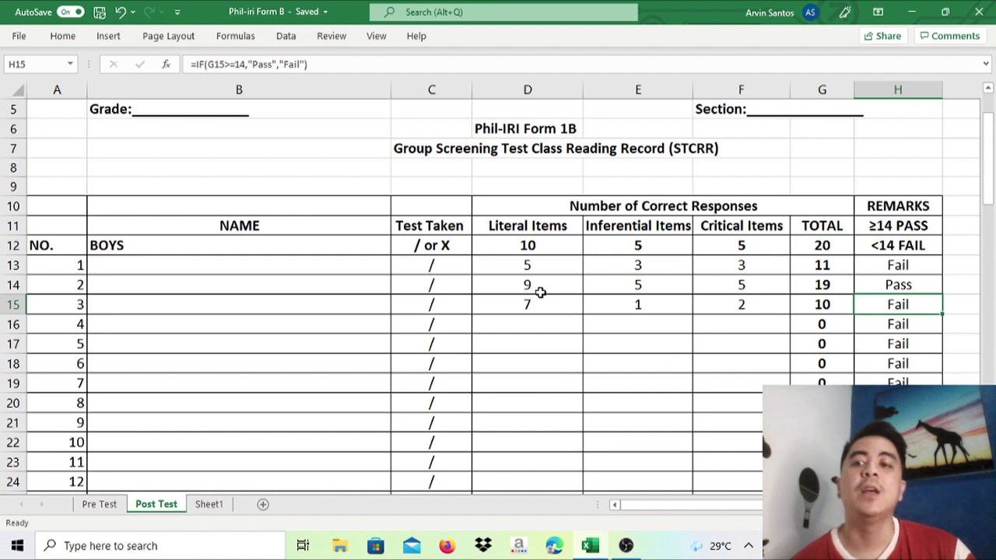
- Enter the fourth boy's scores in row 16: 2 Literal, 2 Inferential and 2 Critical Items
key("Left")
key("Left")
key("Down")
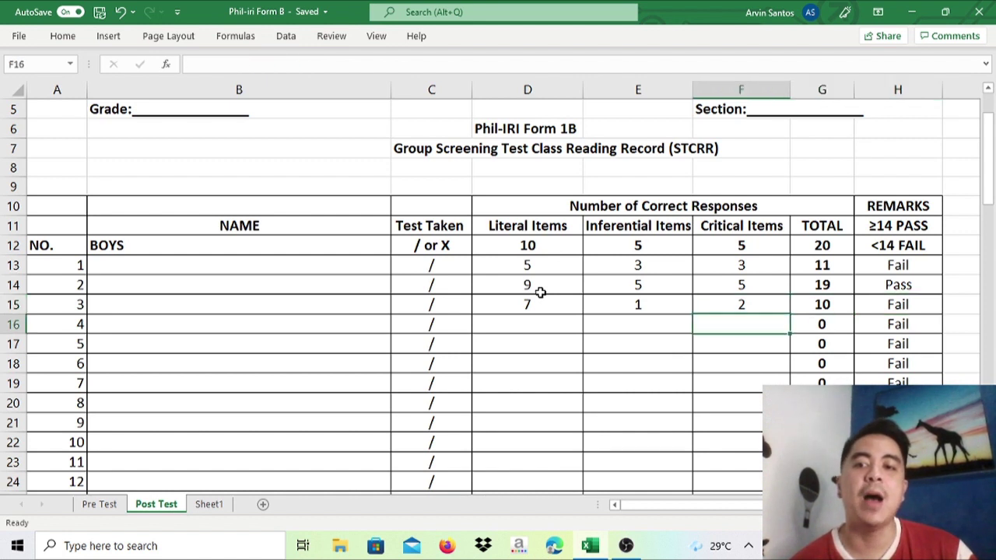
key("Left")
key("Left")
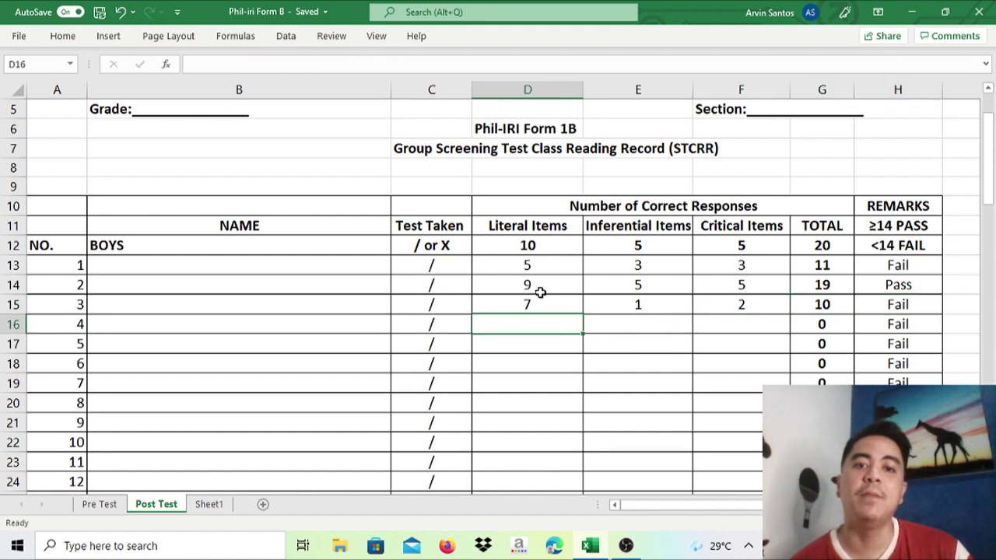
type("2")
key("Right")
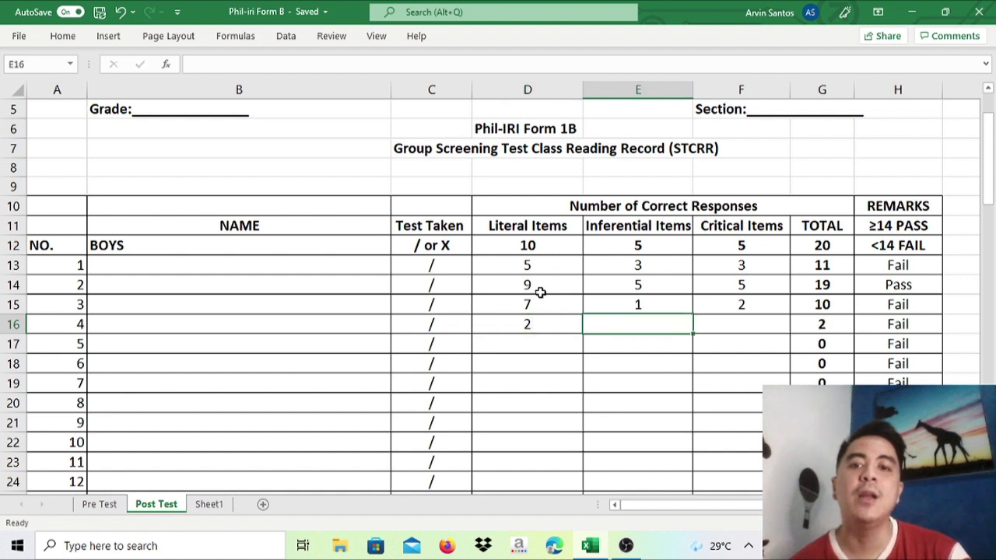
type("2")
key("Right")
type("2")
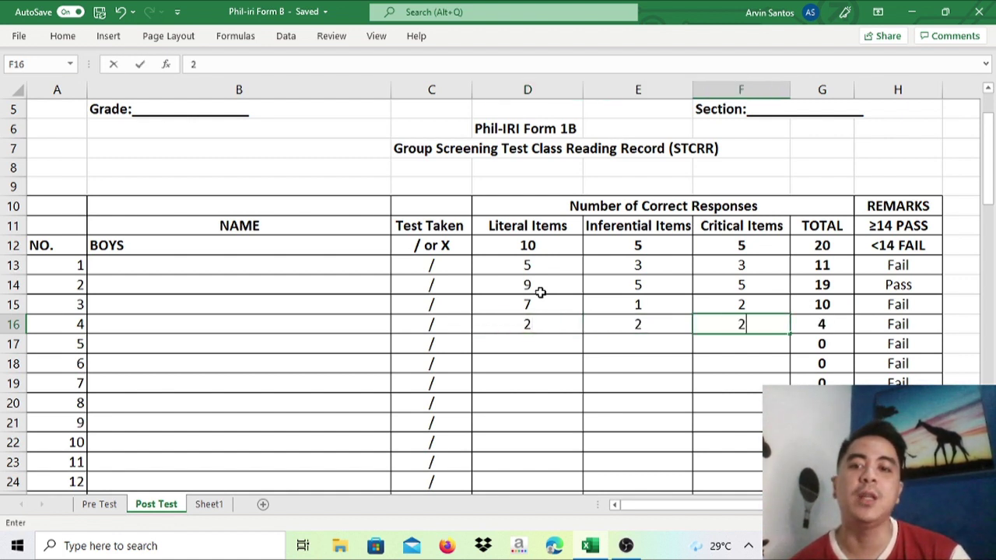
key("Right")
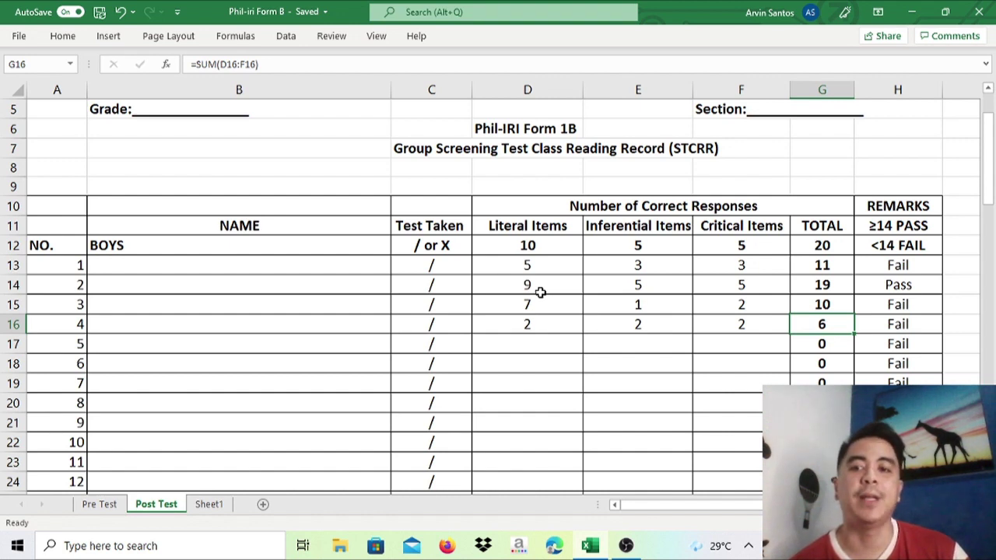
- Enter the first girl's scores in row 44 of the Girls section: 5 Literal, 5 Inferential and 5 Critical Items
key("Down")
key("Down")
key("Down")
key("Down")
key("Down")
key("Down")
key("Down")
key("Down")
key("Down")
key("Down")
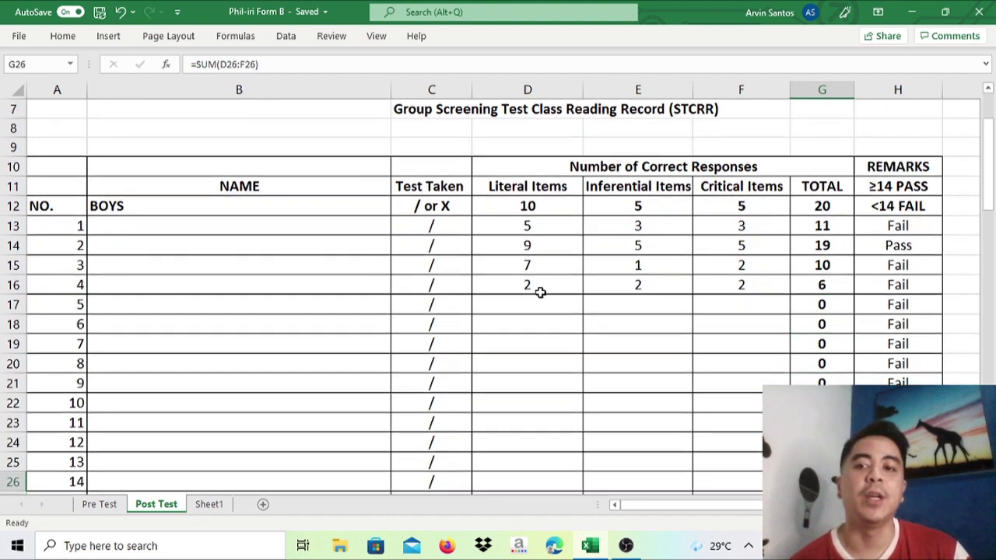
key("Down")
key("Down")
key("Down")
key("Down")
key("Down")
key("Down")
key("Down")
key("Down")
key("Down")
key("Down")
key("Down")
key("Down")
key("Down")
key("Down")
key("Down")
key("Down")
key("Down")
key("Down")
key("Down")
key("Down")
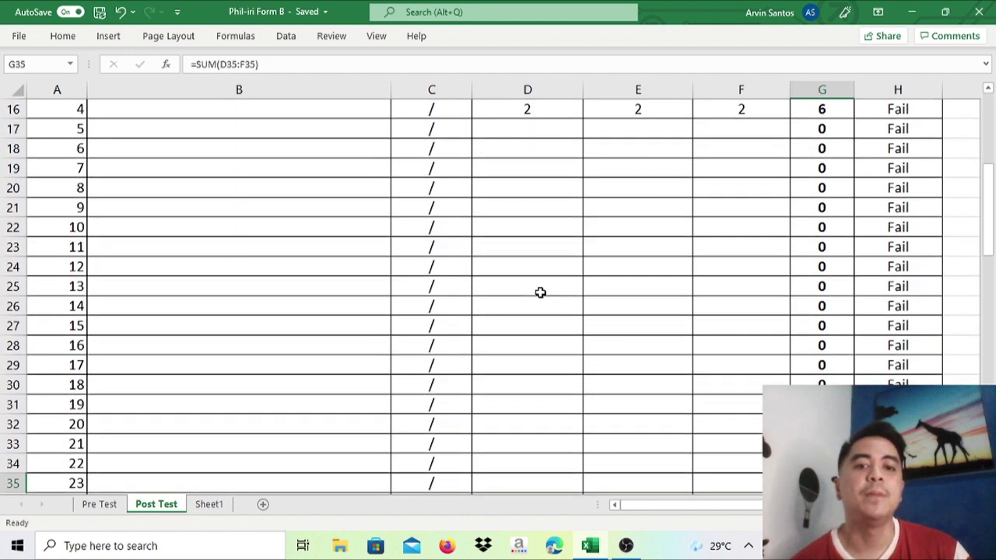
key("Down")
key("Down")
key("Down")
key("Down")
key("Down")
key("Down")
key("Down")
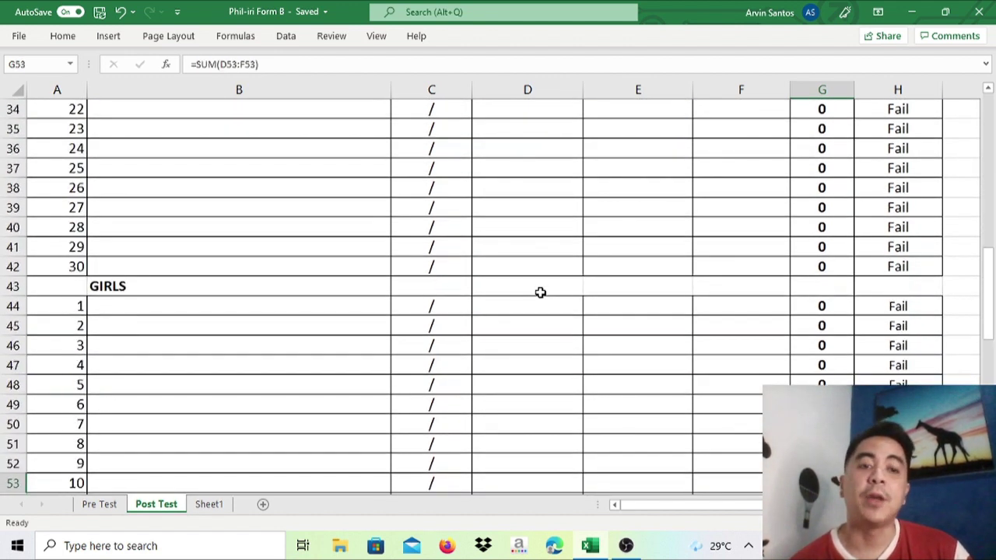
key("Up")
key("Up")
key("Up")
key("Up")
key("Up")
key("Up")
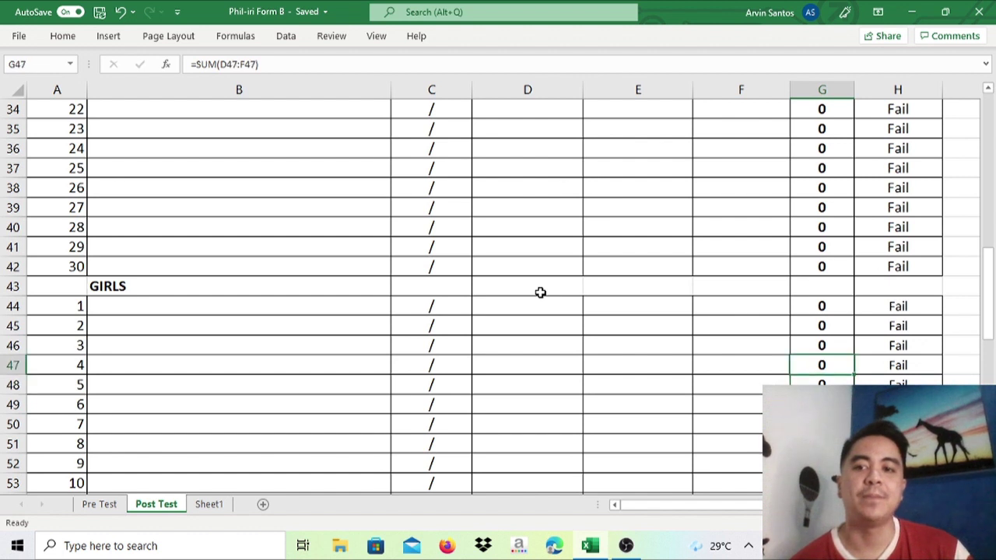
key("Left")
key("Left")
key("Left")
key("Left")
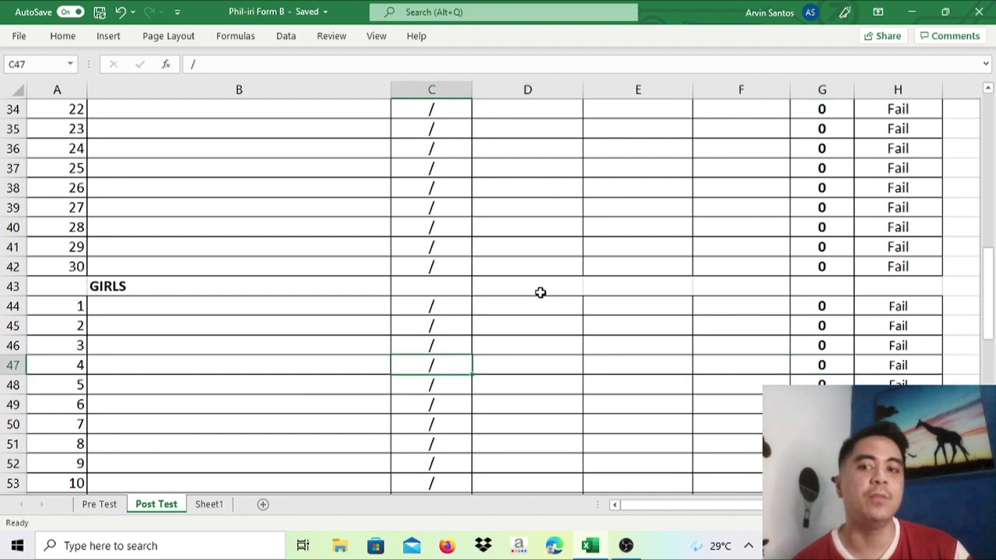
key("Down")
key("Up")
key("Up")
key("Up")
key("Up")
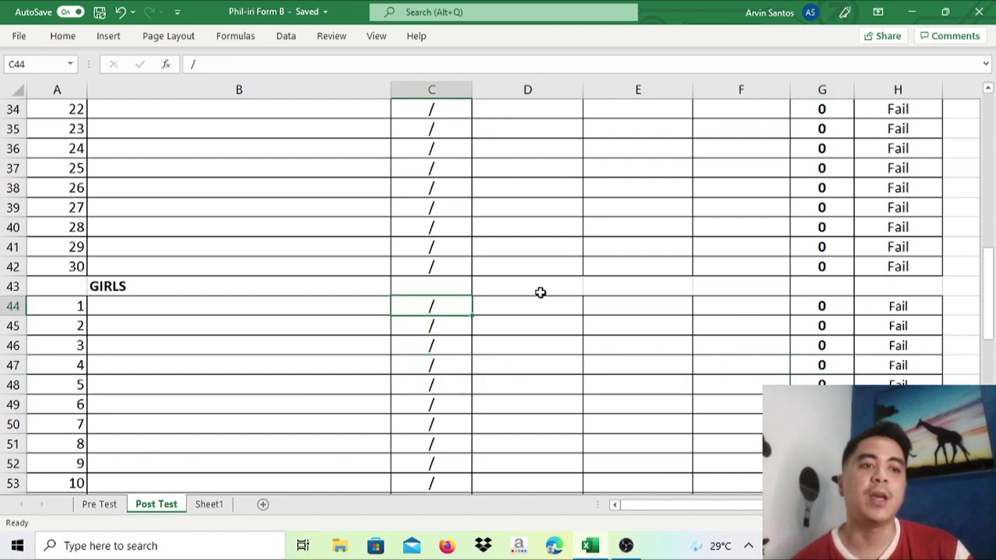
key("Right")
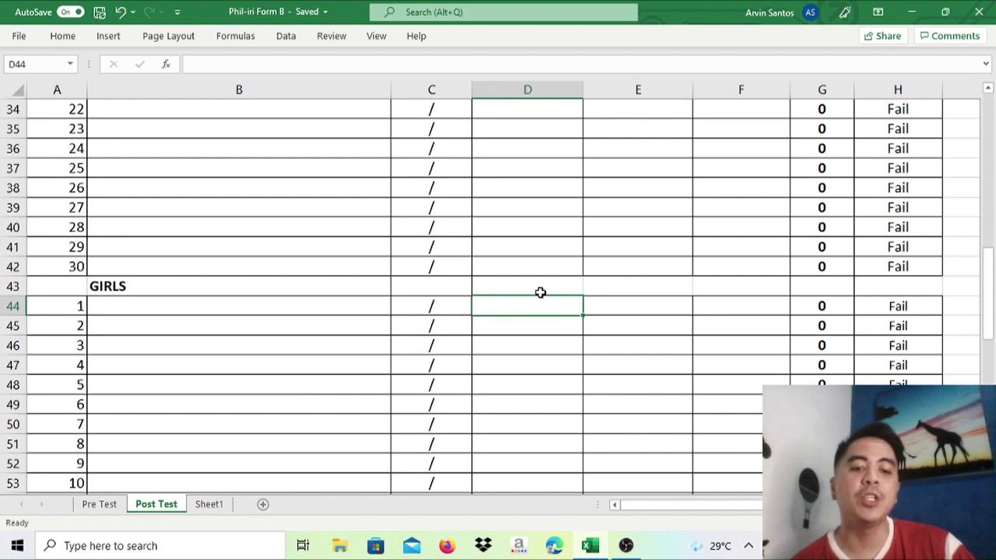
type("5")
key("Tab")
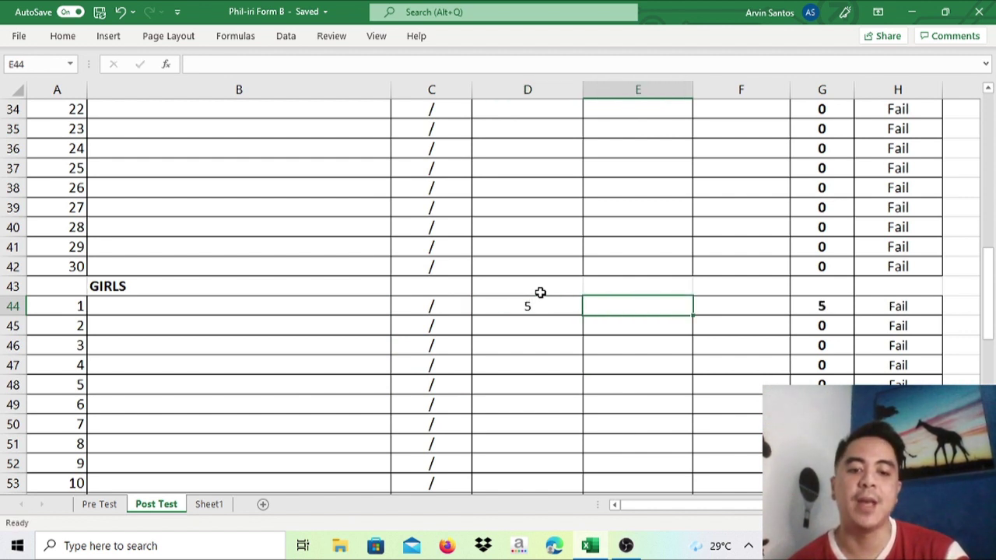
type("6")
key("Tab")
key("Left")
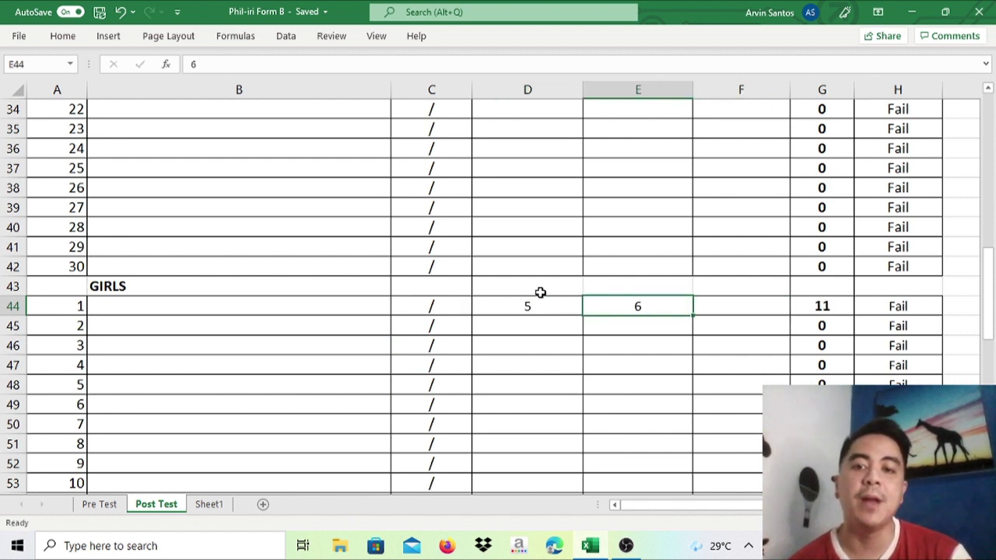
type("5")
key("Tab")
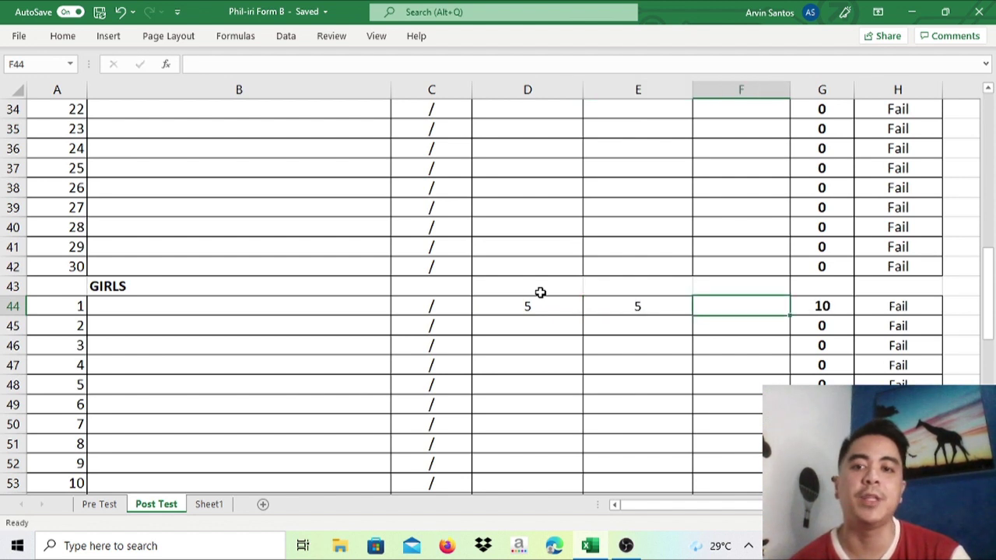
type("5")
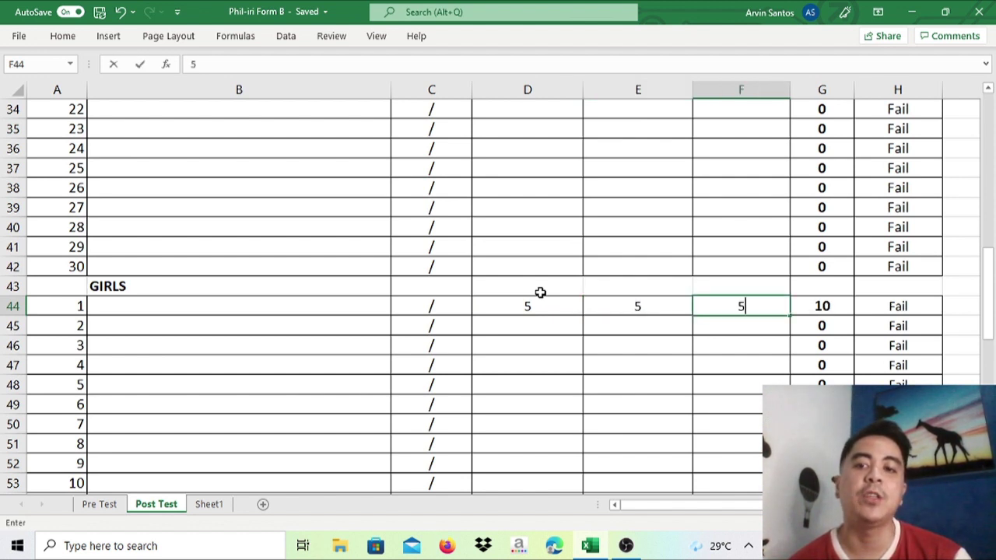
key("Tab")
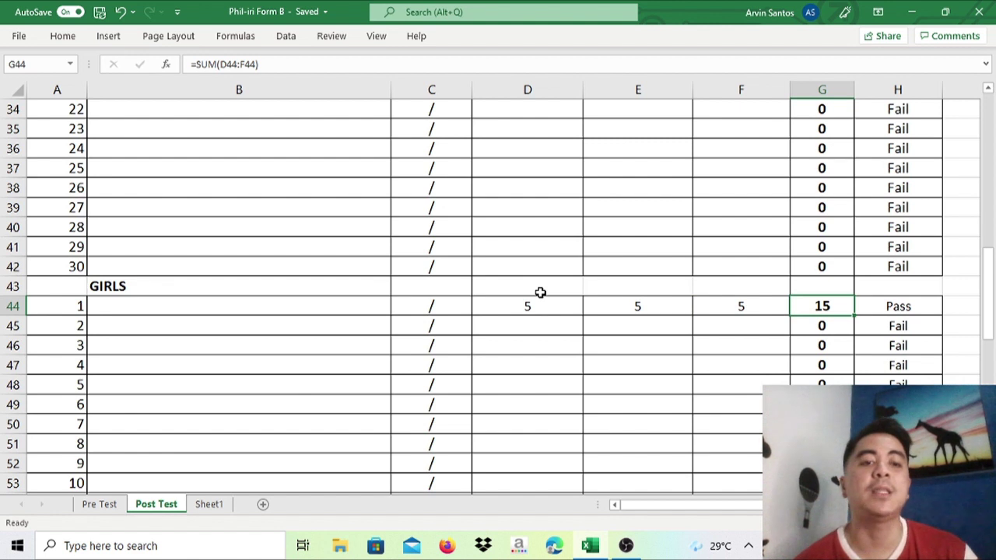
- Examine the first girl's entries across row 44, from Test Taken to her Remarks formula
key("Left")
key("Left")
key("Left")
key("Left")
key("Left")
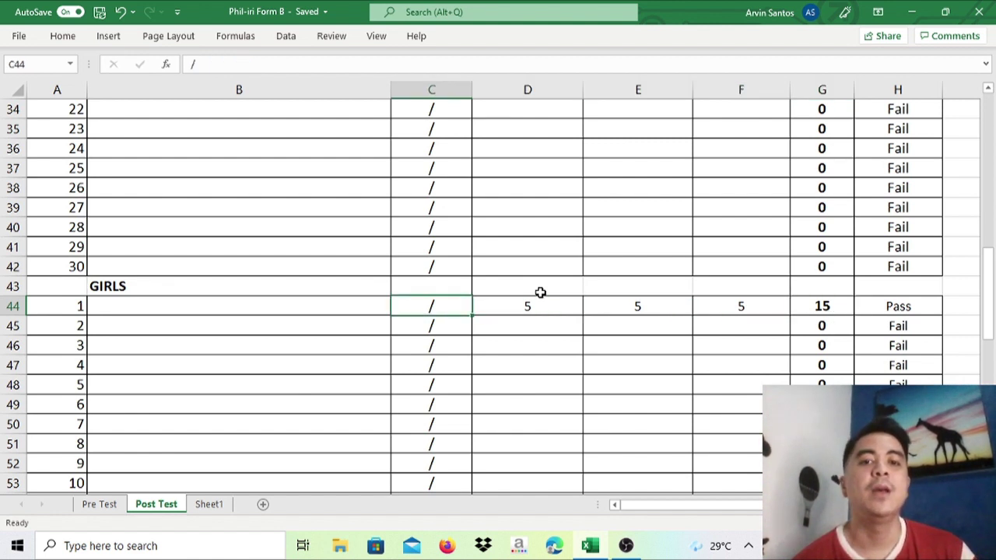
key("Right")
key("Right")
key("Right")
key("Right")
key("Right")
key("Right")
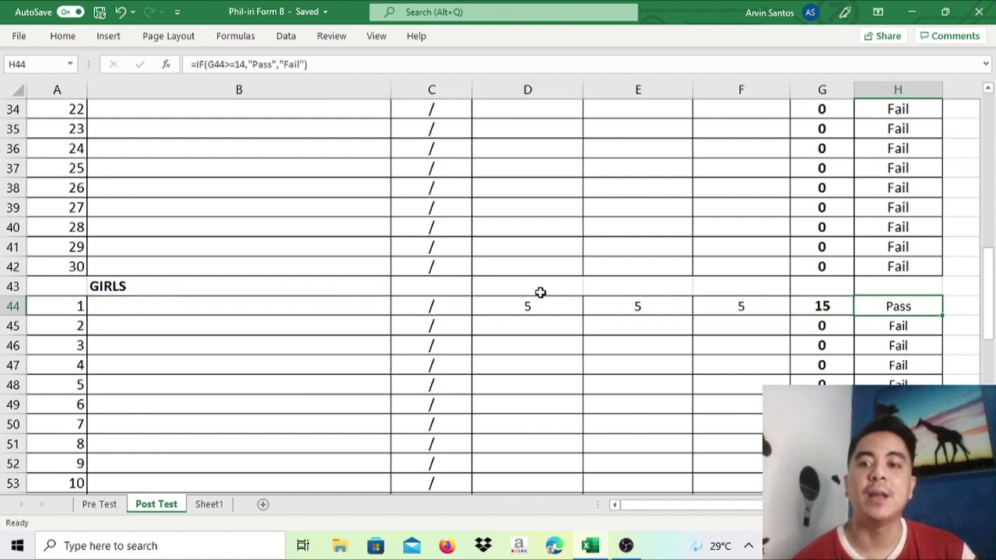
- Set the first girl's Critical Items score in F44 to 4
key("Down")
key("Up")
key("Left")
key("Left")
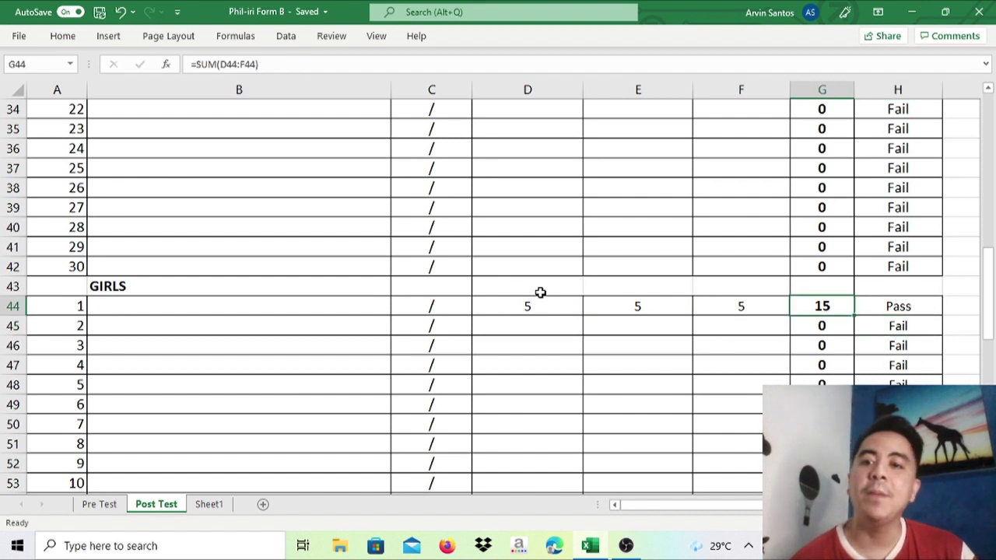
type("4")
key("Return")
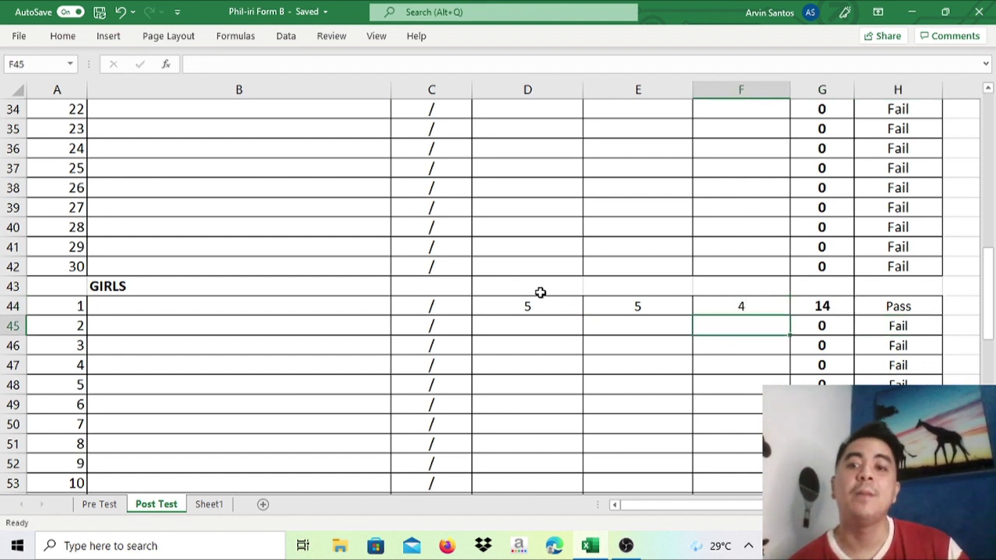
- Clear the leftover Literal, Inferential and Critical Items scores of girl number 16 in row 59
key("Down")
key("Down")
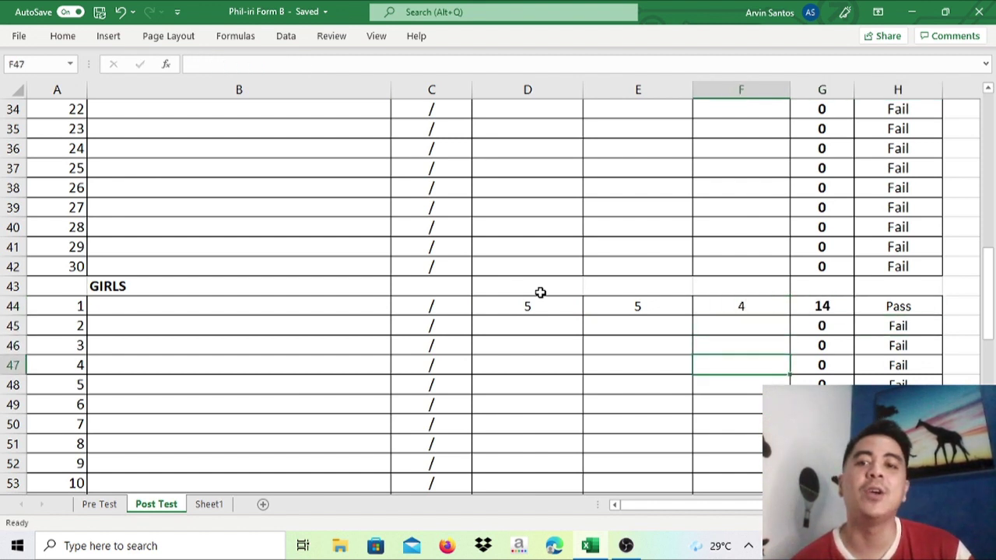
key("Up")
key("Up")
key("Up")
key("Down")
key("Down")
key("Down")
key("Down")
key("Down")
key("Down")
key("Down")
key("Down")
key("Down")
key("Down")
key("Down")
key("Down")
key("Down")
key("Down")
key("Down")
key("Down")
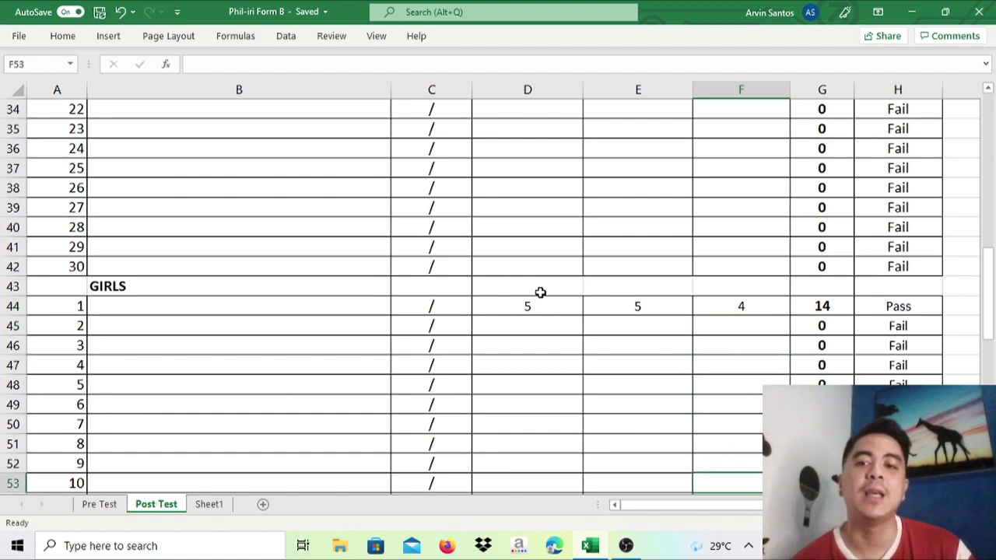
key("Down")
key("Down")
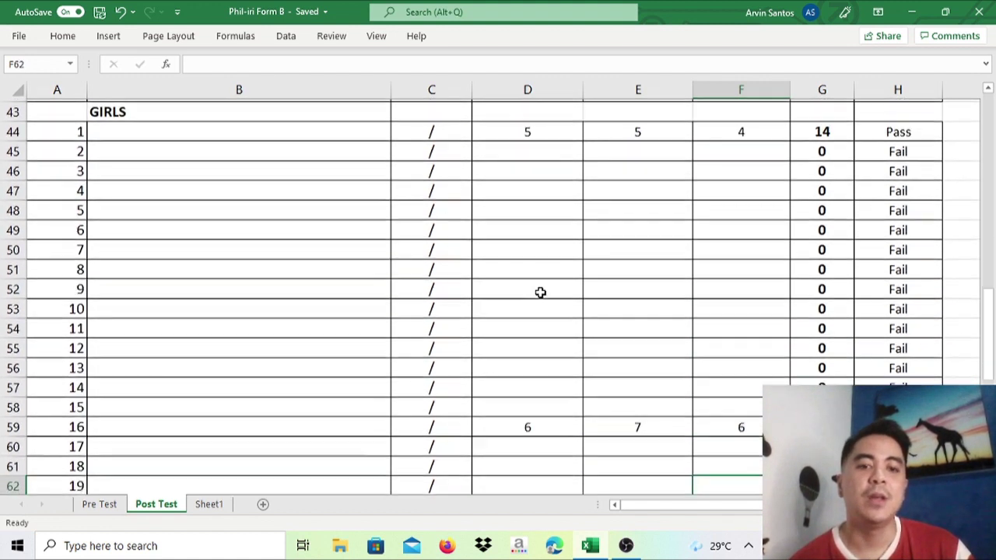
key("Up")
key("Up")
key("Up")
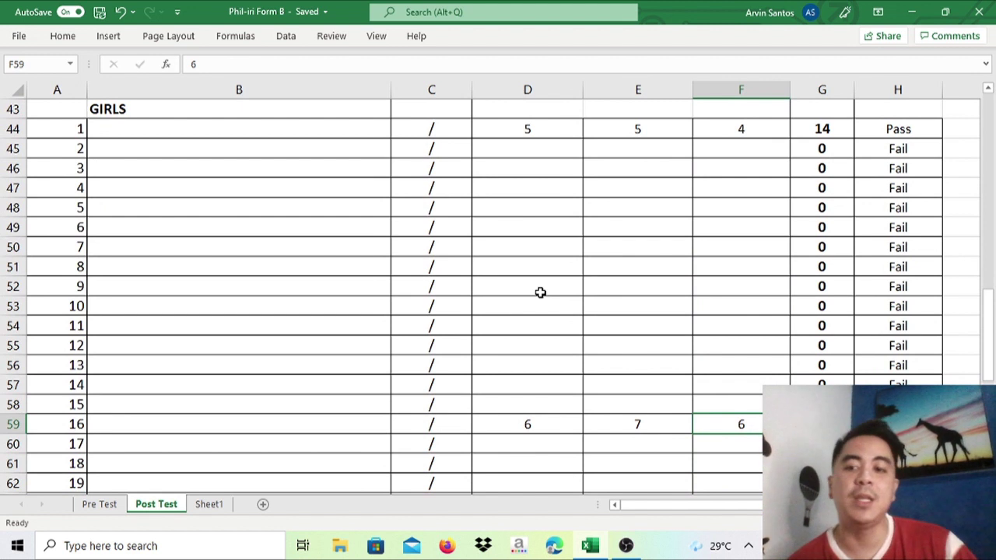
key("BackSpace")
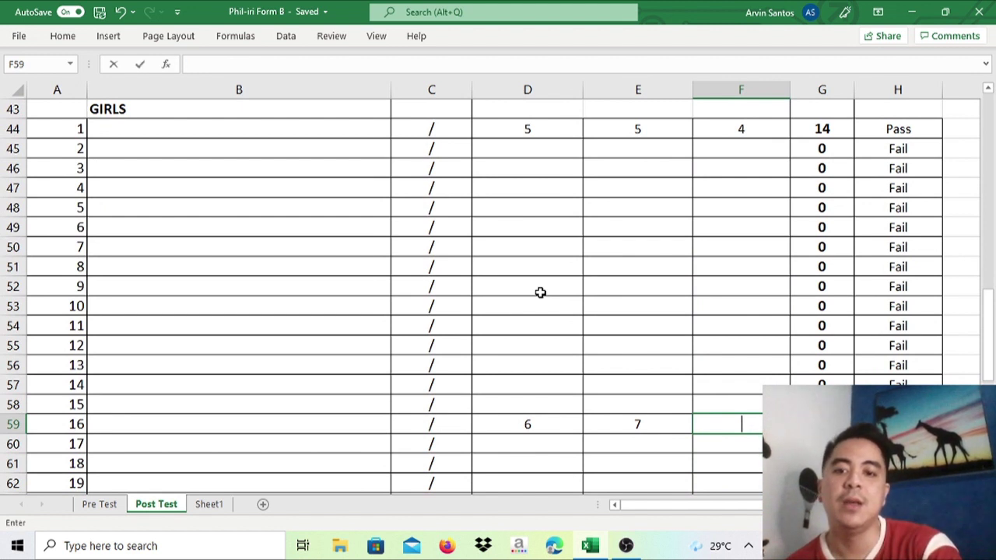
key("Left")
key("Delete")
key("Left")
key("Delete")
- Enter the second girl's scores in row 45: 2 Literal, 3 Inferential and 5 Critical Items
key("Up")
key("Up")
key("Up")
key("Up")
key("Up")
key("Up")
key("Up")
key("Up")
key("Up")
key("Up")
key("Up")
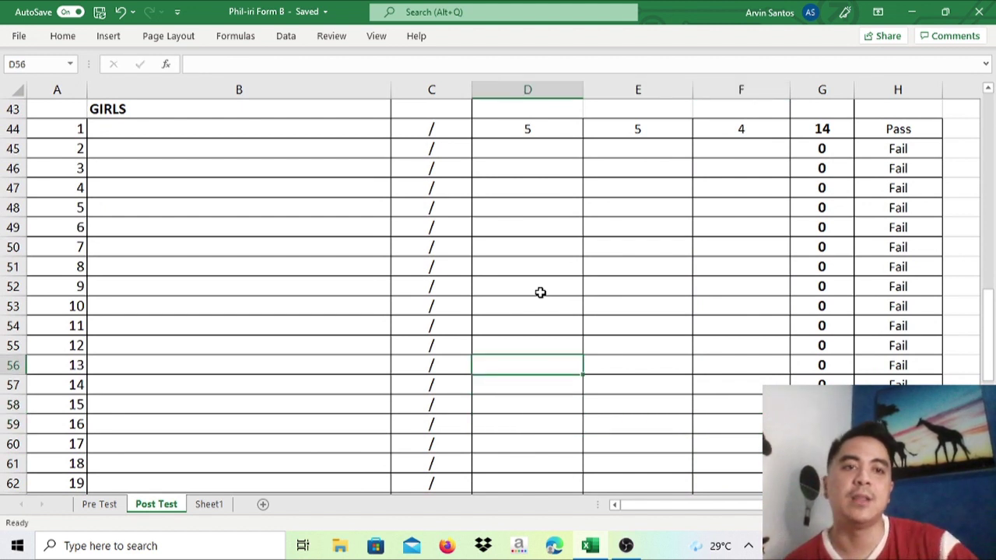
key("Up")
key("Up")
key("Up")
key("Up")
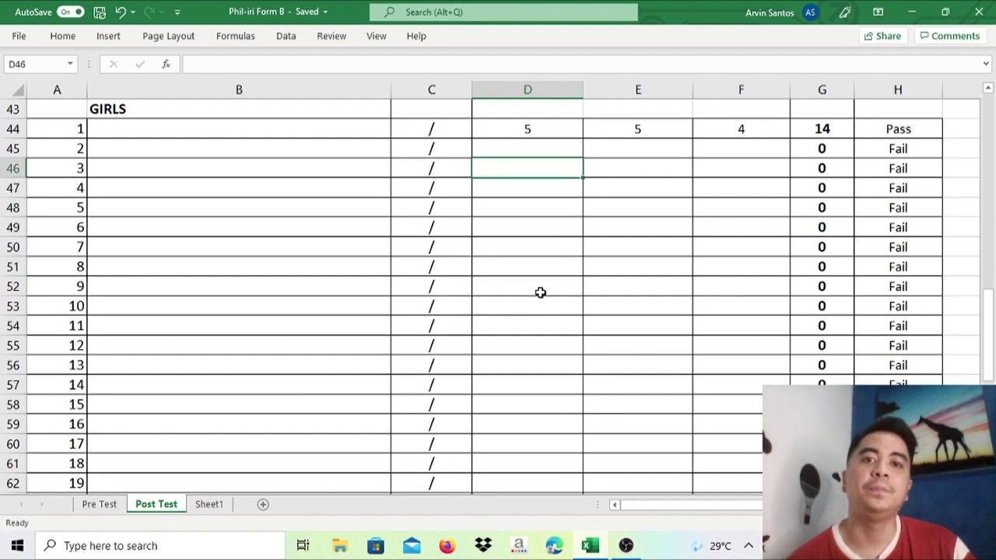
key("Down")
type("2")
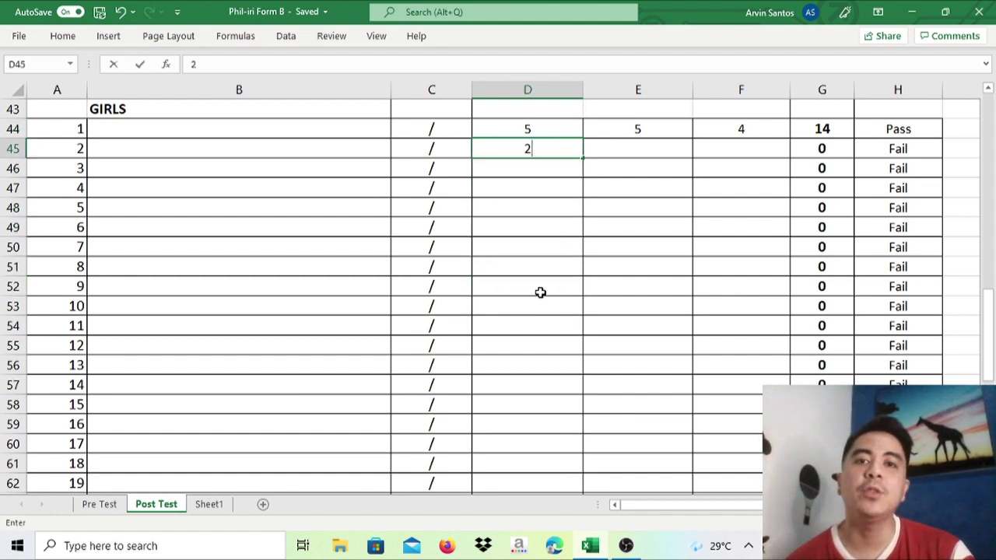
key("Tab")
type("3")
key("Tab")
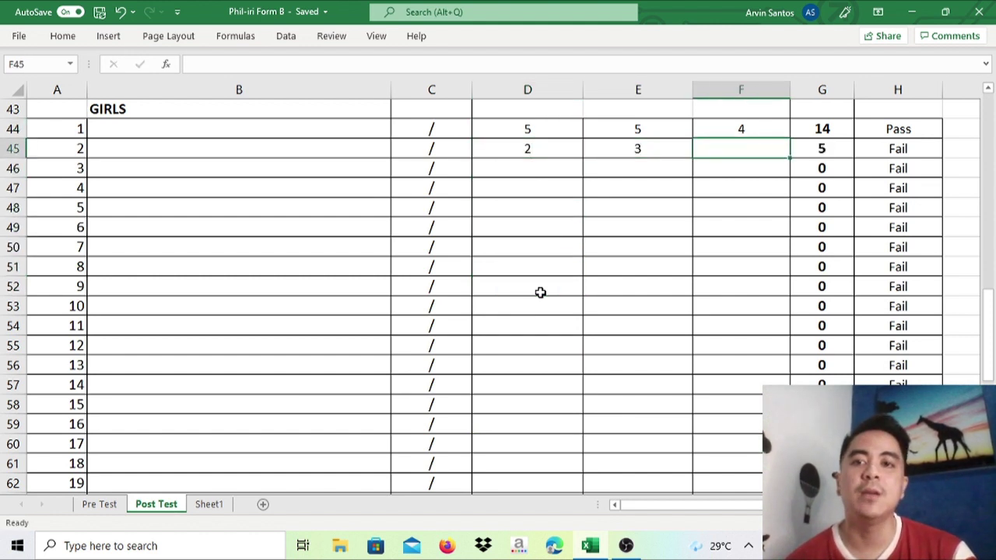
type("5")
key("Return")
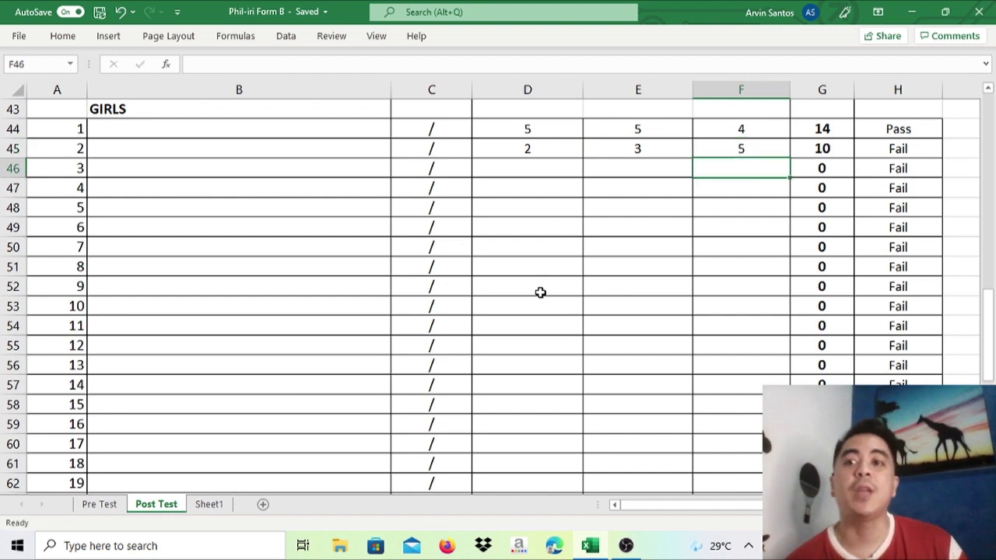
- Clear the leftover Critical Items scores of girls 26 to 28 in F69:F71
key("Down")
key("Down")
key("Down")
key("Down")
key("Down")
key("Down")
key("Down")
key("Down")
key("Down")
key("Down")
key("Down")
key("Down")
key("Down")
key("Down")
key("Down")
key("Down")
key("Down")
key("Down")
key("Down")
key("Down")
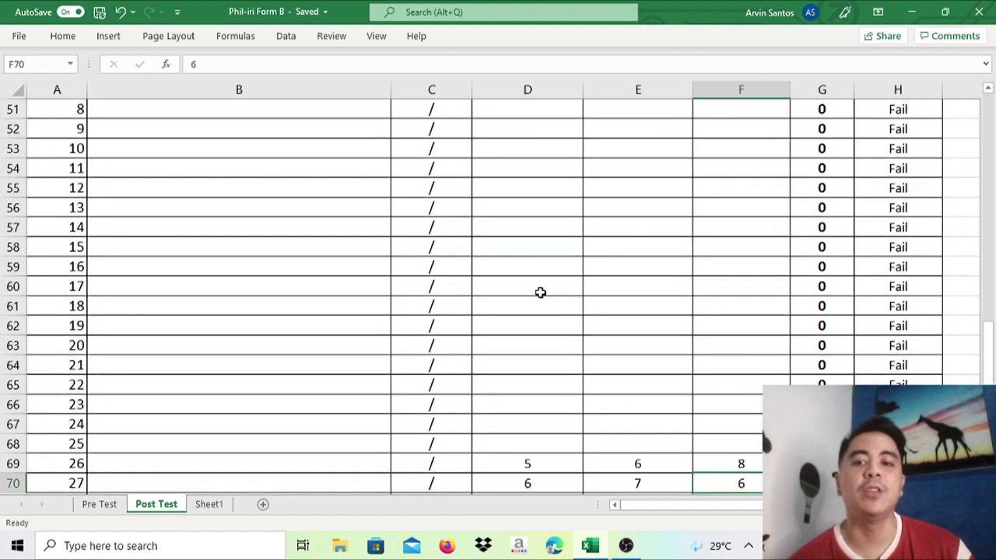
key("Down")
key("Down")
key("Down")
key("Down")
key("Down")
key("Down")
key("Down")
key("Down")
key("Down")
key("Down")
key("Down")
key("Up")
key("Up")
key("Up")
key("Up")
key("Up")
key("Up")
key("Up")
key("Up")
key("Up")
key("Up")
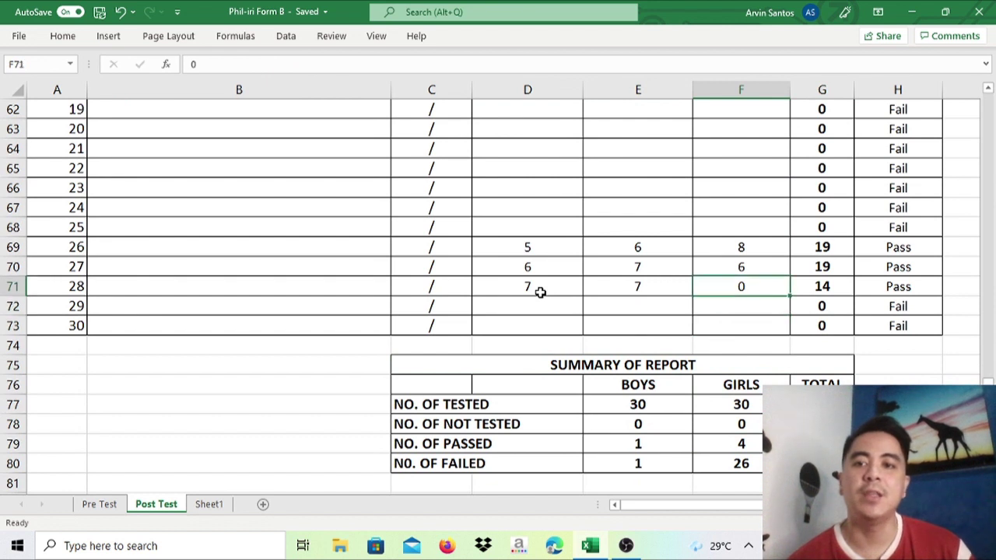
key("Up")
key("Up")
key("BackSpace")
key("Return")
key("BackSpace")
key("Return")
type("0")
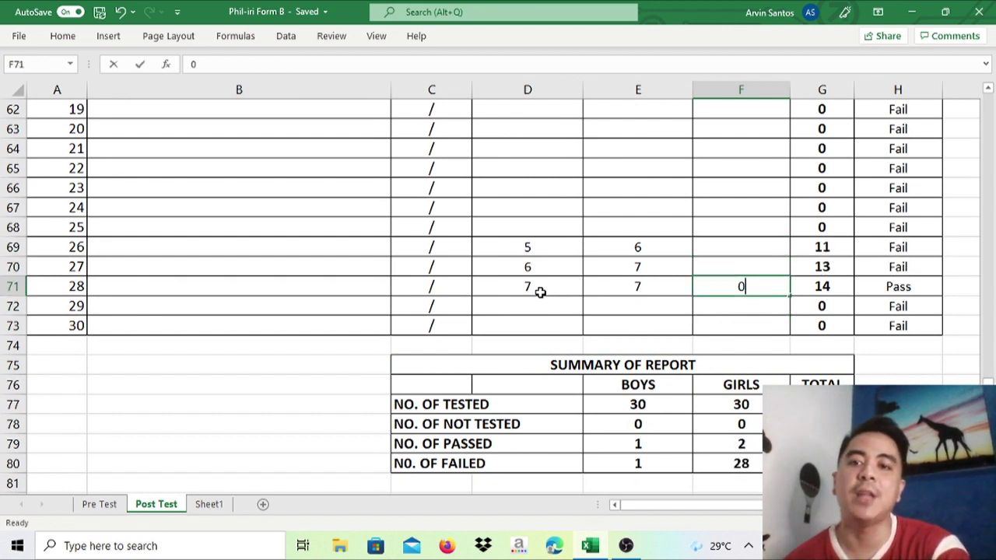
key("BackSpace")
- Clear the leftover Inferential scores of girls 26 to 28 in E69:E71
key("Left")
key("Up")
key("Up")
key("Delete")
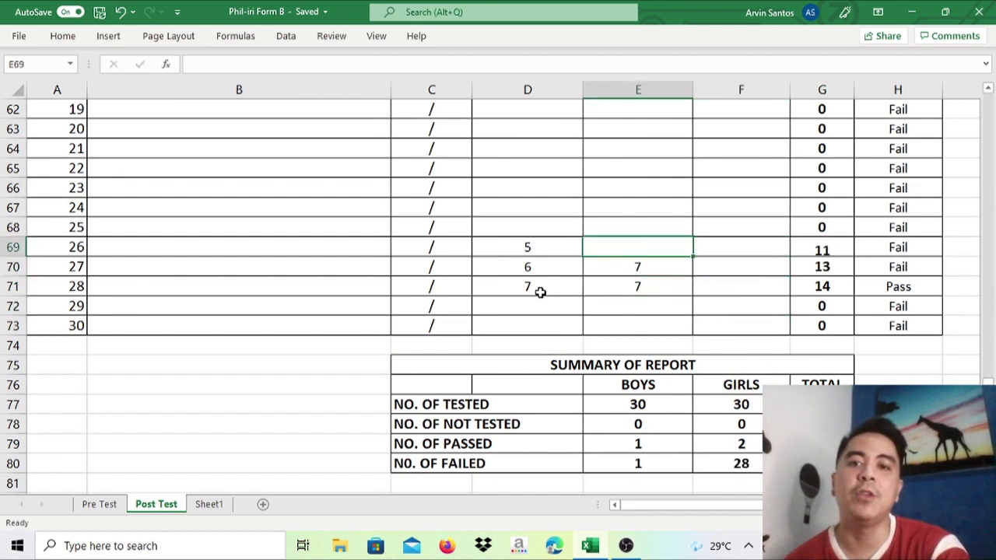
key("Down")
key("BackSpace")
key("Return")
key("BackSpace")
key("Return")
- Clear the leftover Literal scores of girls 26 to 28 in D69:D71
key("Left")
key("Left")
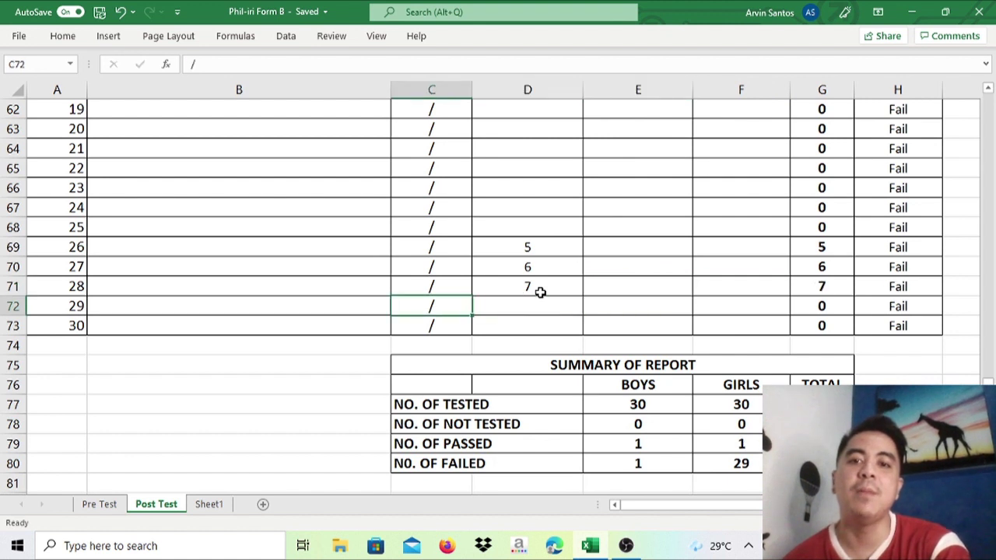
key("Up")
key("Up")
key("Up")
key("Right")
key("BackSpace")
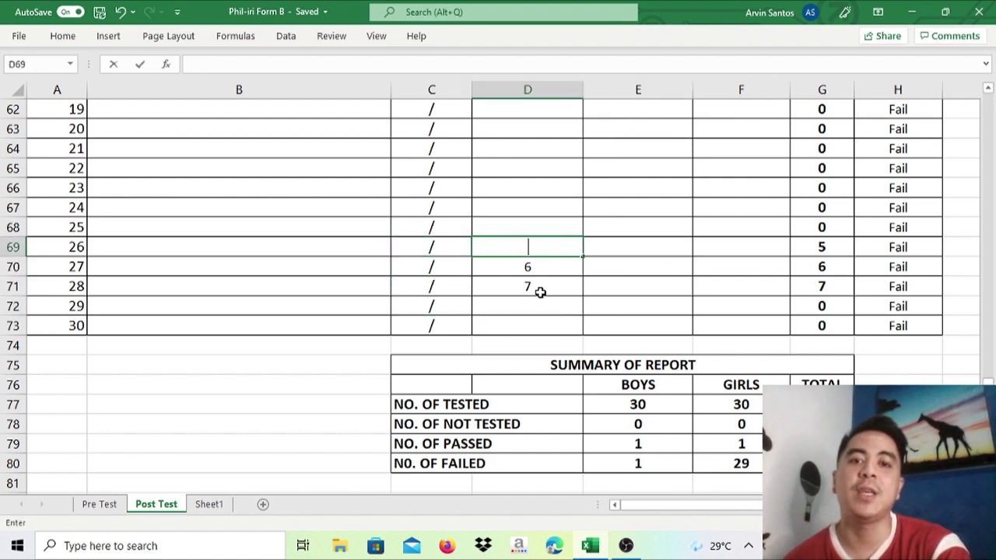
key("Return")
key("BackSpace")
key("Return")
key("BackSpace")
key("Return")
- Examine the Summary of Report table for boys, girls and totals, along with the Prepared By line beneath it
key("Right")
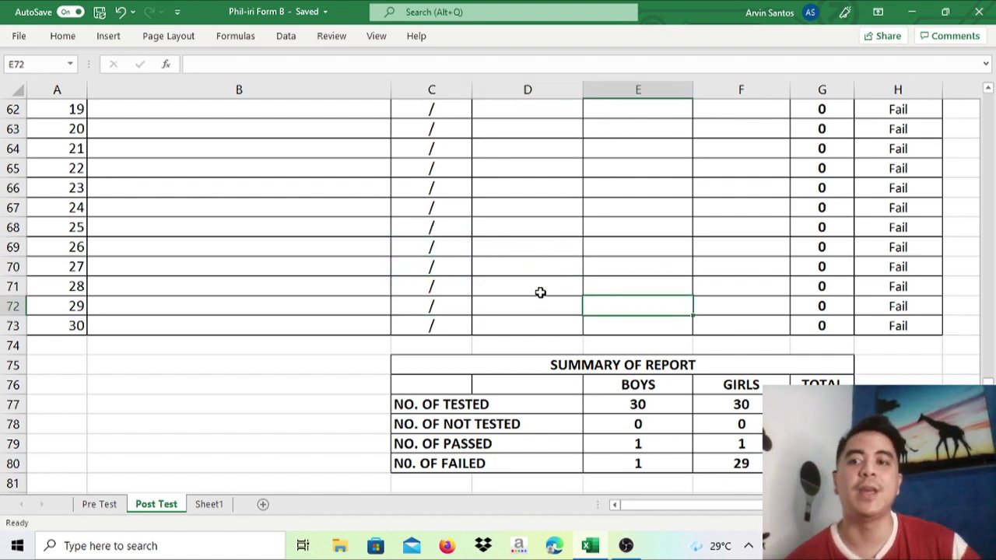
key("Right")
key("Down")
key("Down")
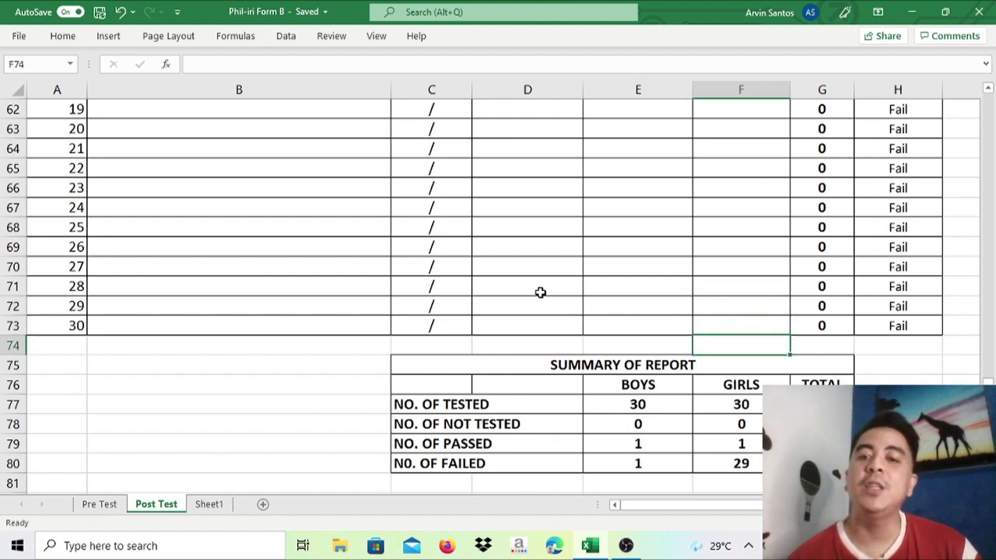
key("Down")
key("Down")
key("Down")
key("Down")
key("Down")
key("Down")
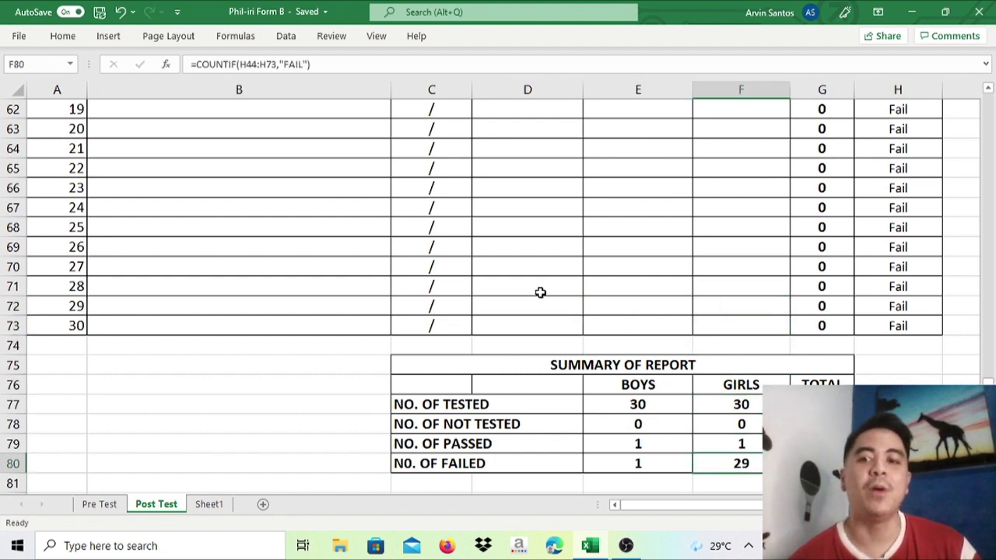
key("Down")
key("Down")
key("Down")
key("Down")
key("Down")
key("Down")
key("Down")
key("Down")
key("Down")
key("Down")
key("Down")
key("Down")
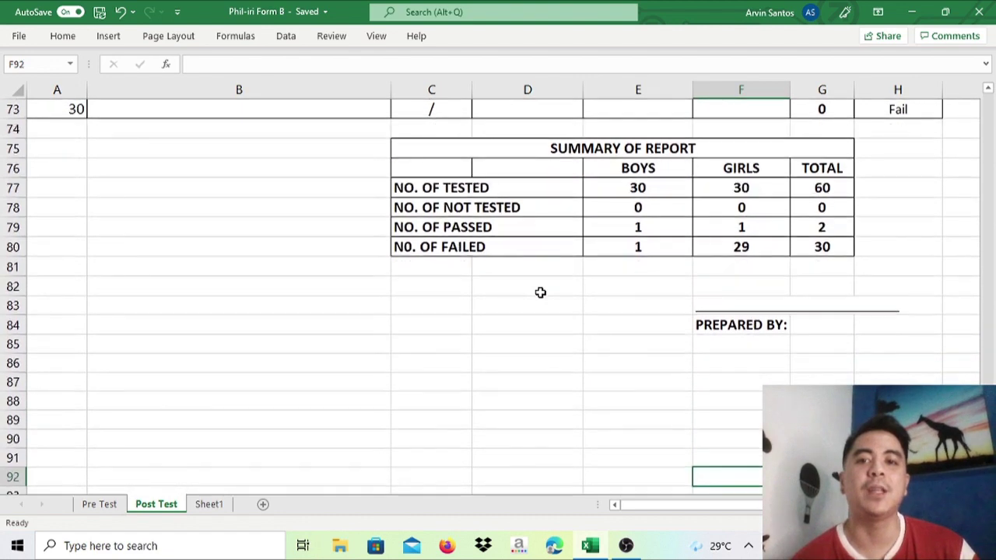
key("Right")
key("Right")
key("Right")
key("Right")
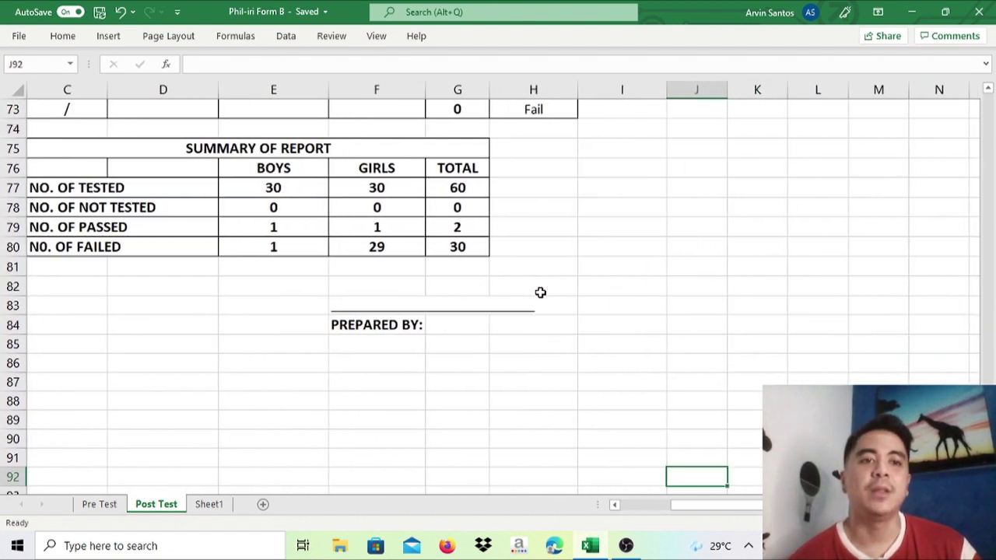
key("Left")
key("Left")
key("Left")
key("Left")
key("Left")
key("Left")
key("Left")
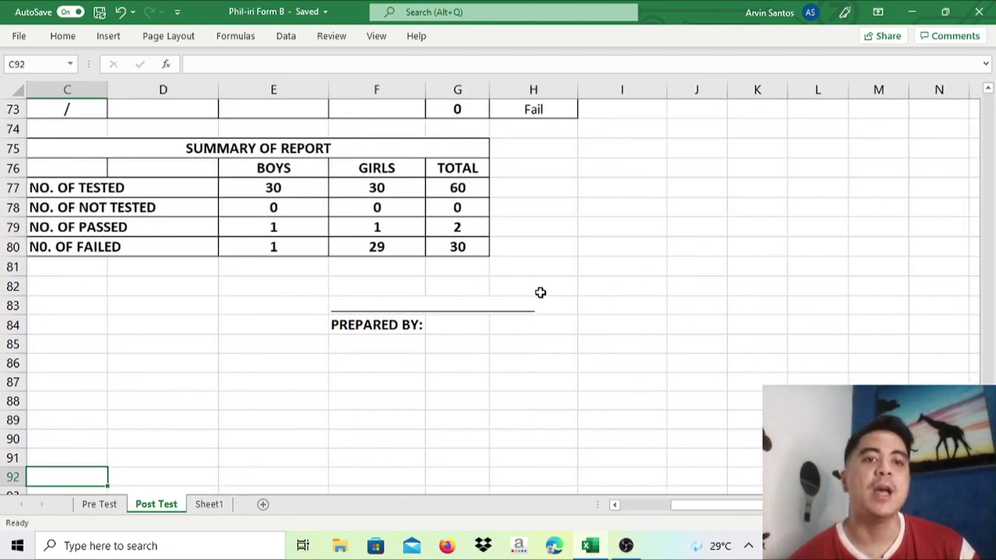
key("Left")
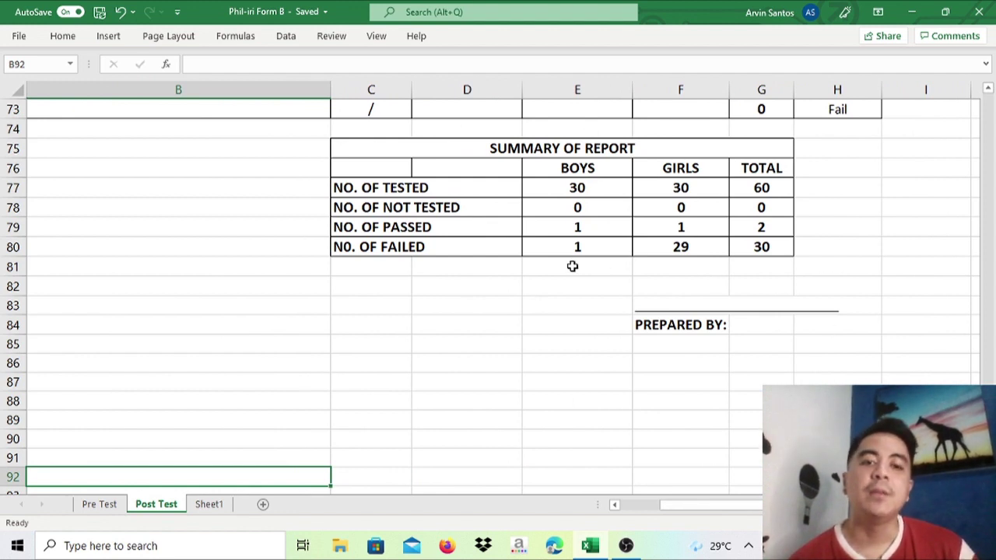
left_click(247, 202)
key("Up")
key("Up")
key("Up")
key("Up")
key("Up")
key("Up")
key("Up")
key("Up")
key("Up")
key("Up")
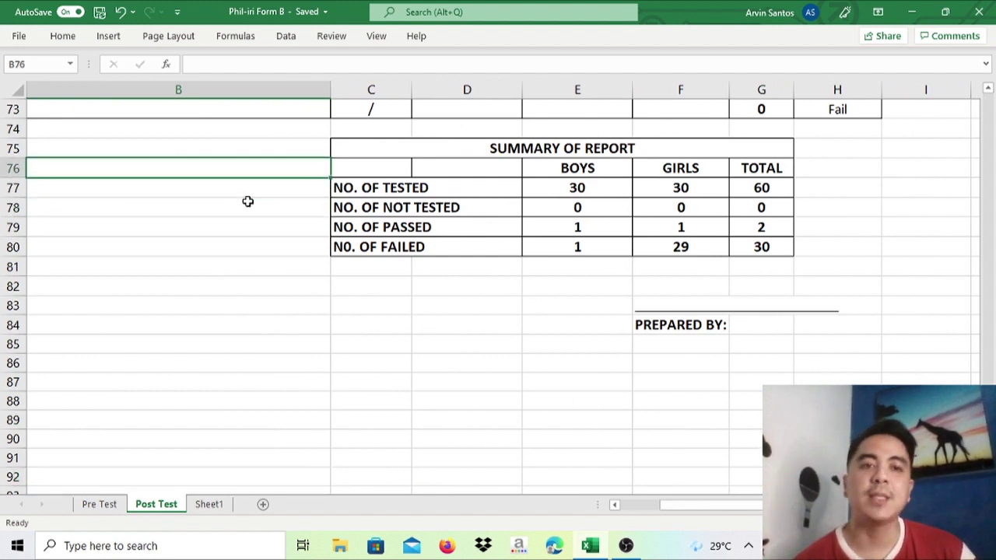
key("Down")
key("Down")
key("Down")
key("Down")
key("Down")
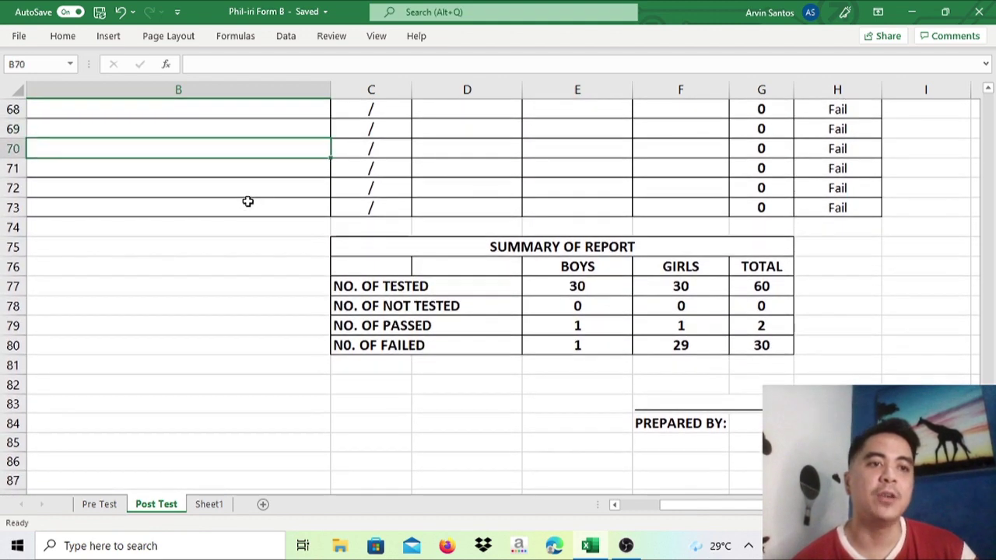
- Examine the girls' Test Taken marks and the No. of Tested formulas for boys in E77 and girls in F77
key("Left")
key("Right")
key("Right")
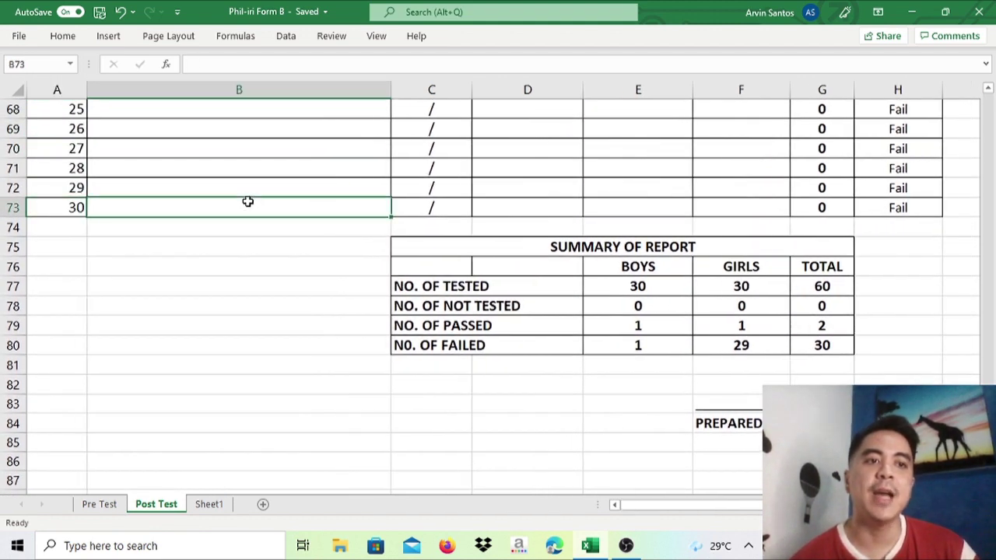
key("Up")
key("Up")
key("Up")
key("Up")
key("Up")
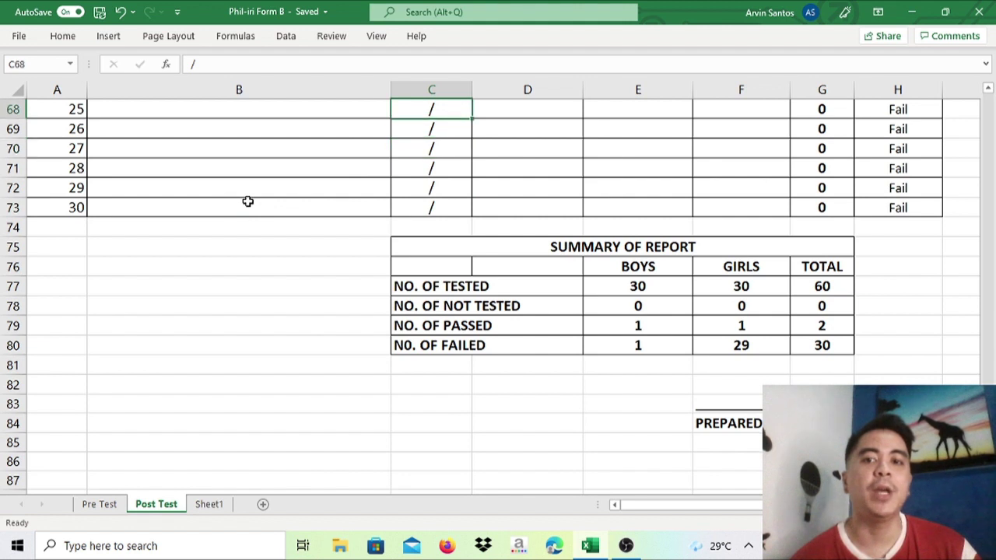
key("Down")
key("Down")
key("Down")
key("Down")
key("Down")
key("Down")
key("Down")
key("Down")
key("Down")
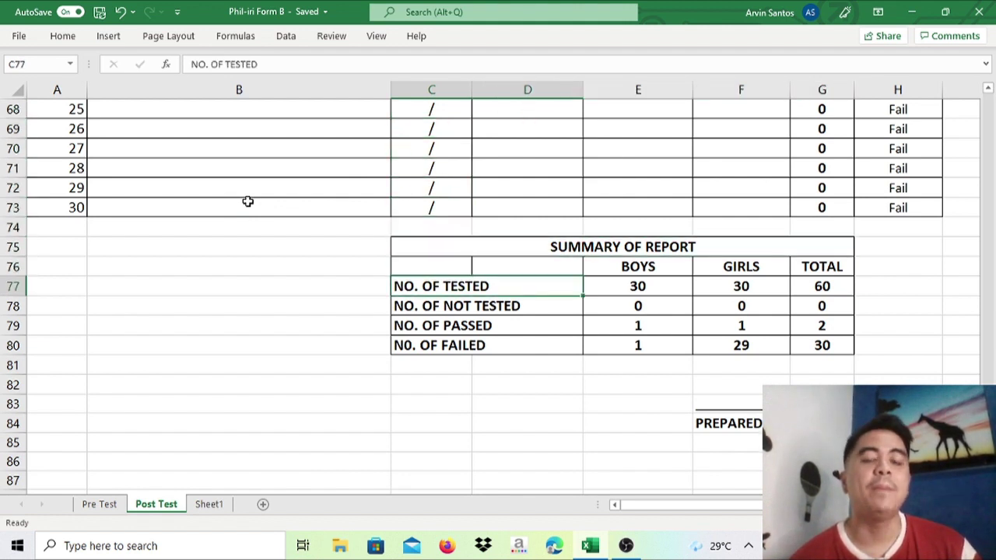
key("Down")
key("Down")
key("Up")
key("Up")
key("Right")
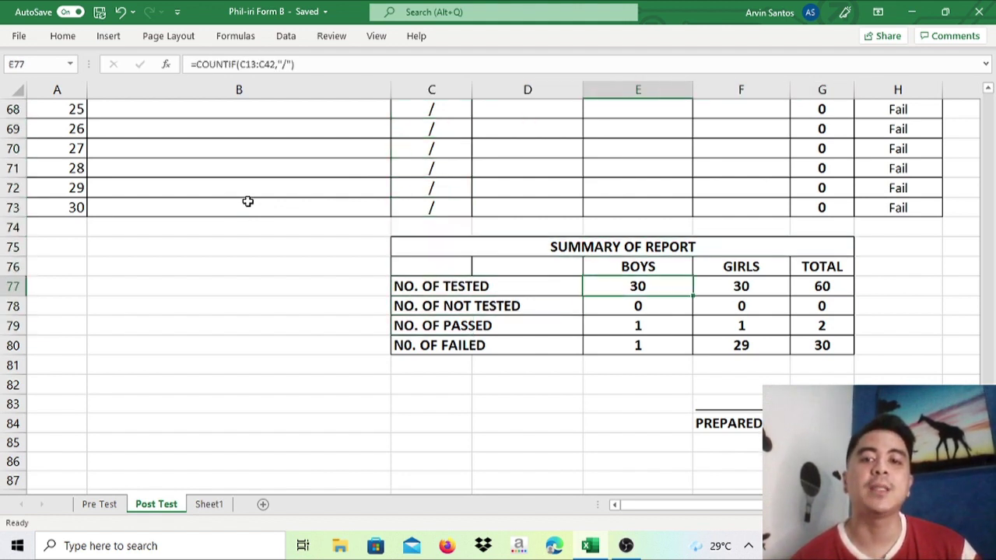
key("Right")
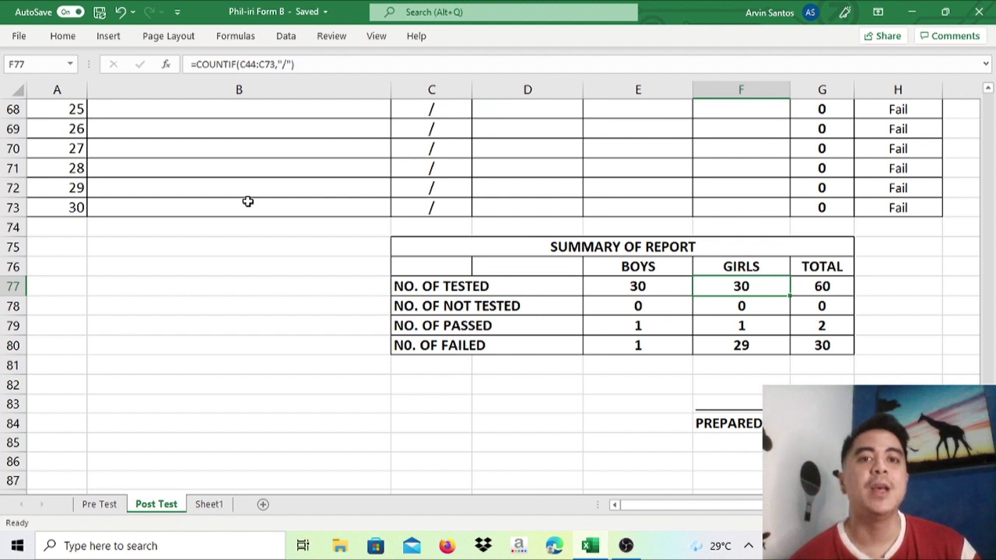
- Mark girl number 29 as not tested by entering x in C72
key("Left")
key("Left")
key("Left")
key("Up")
key("Up")
key("Up")
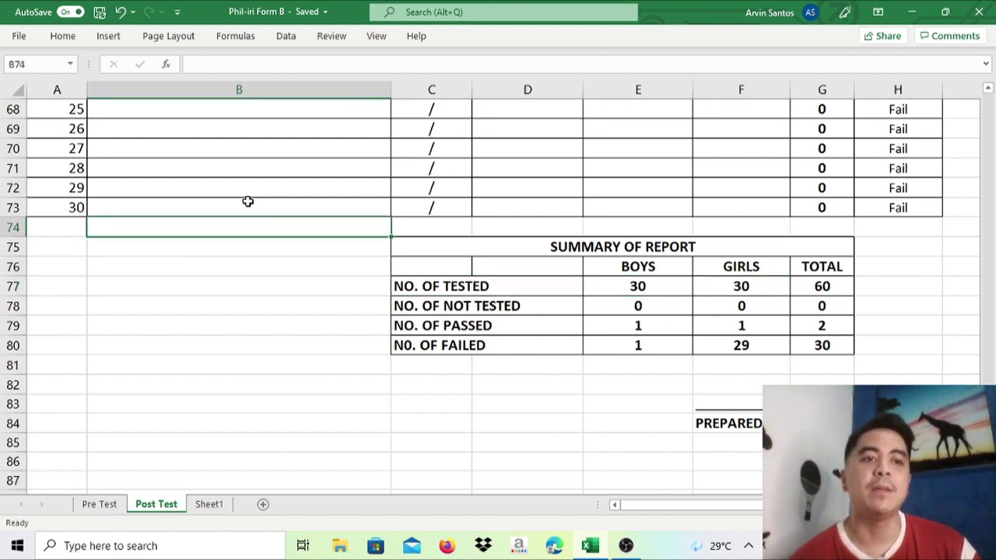
key("Up")
key("Up")
key("Right")
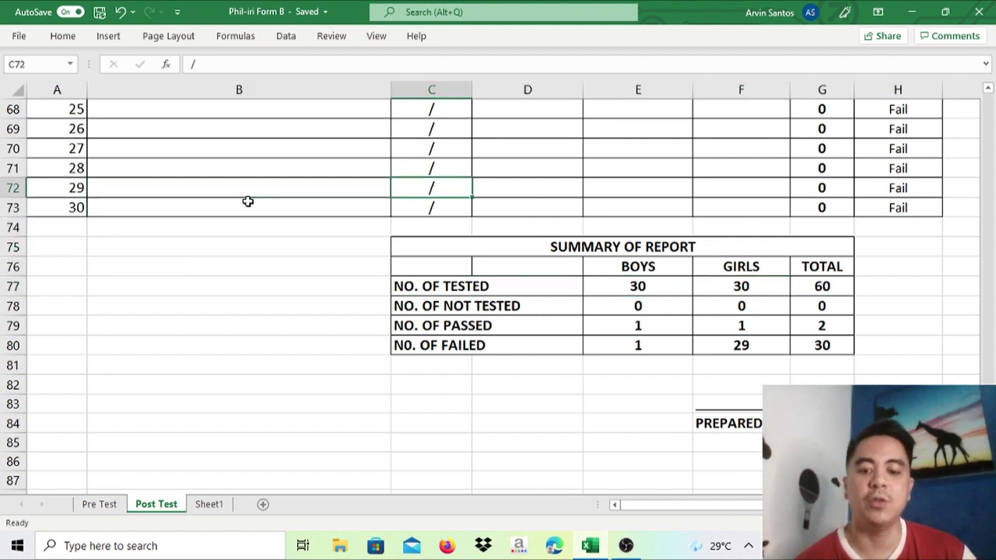
type("x")
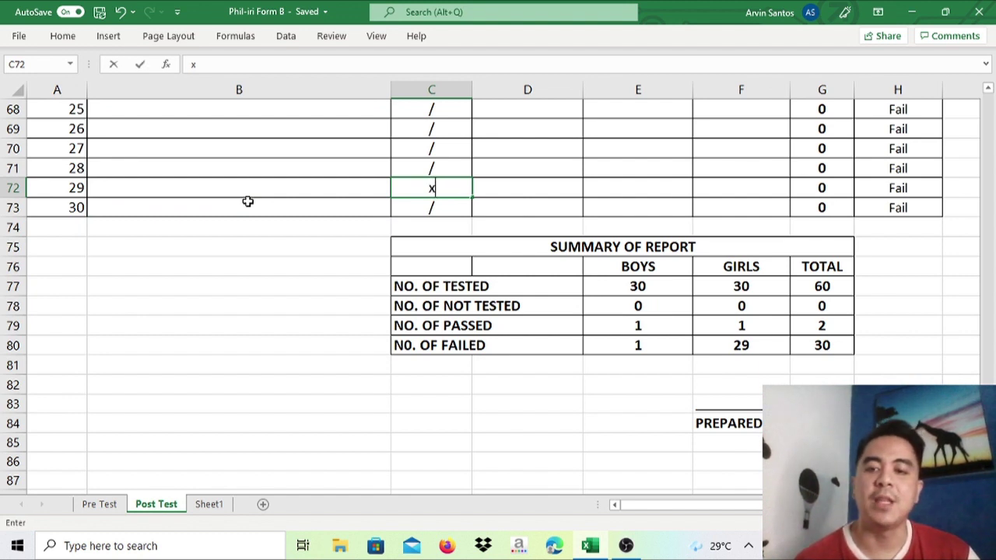
key("Return")
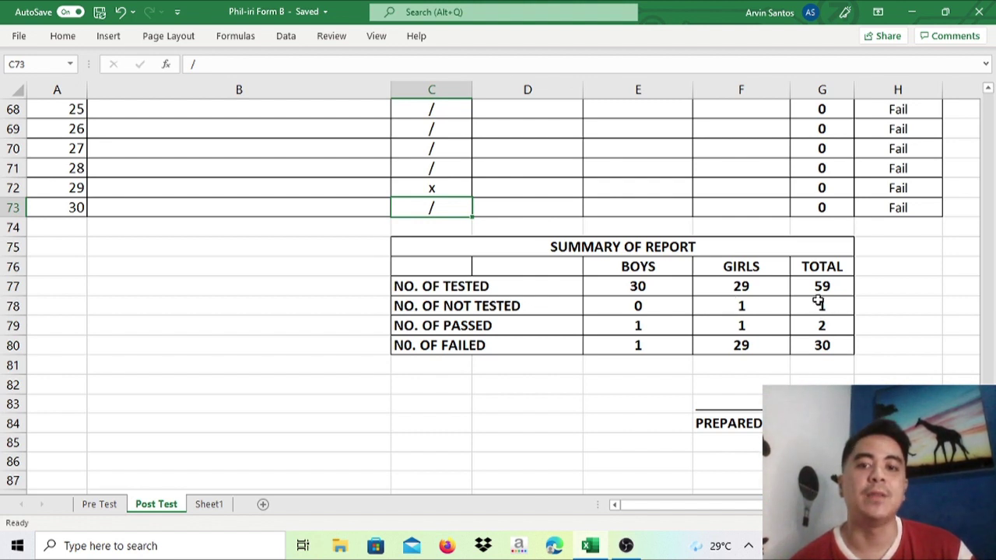
- Examine the girls' Test Taken marks from number 1 through number 30, including the not-tested mark of girl number 29
left_click(431, 186)
key("alt")
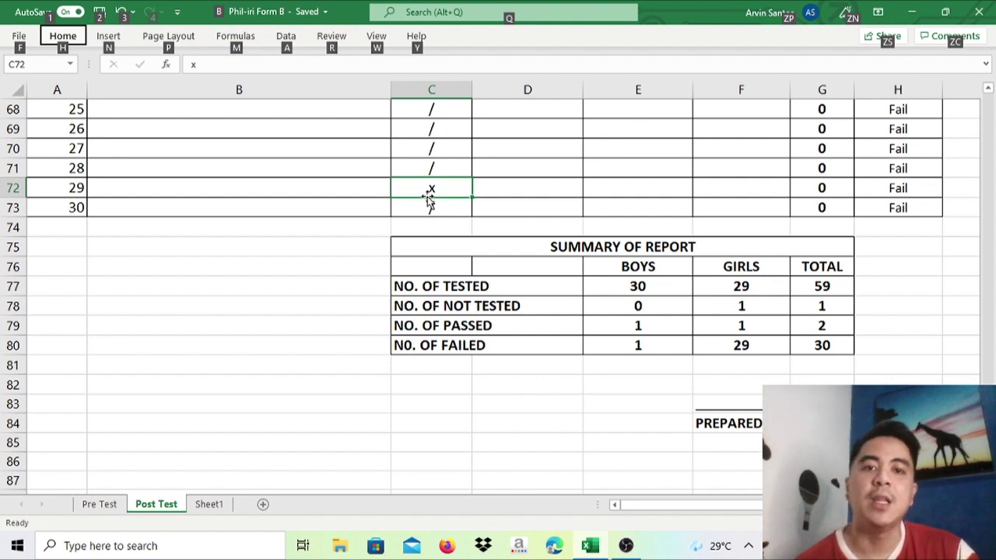
left_click(360, 201)
key("ctrl+Up")
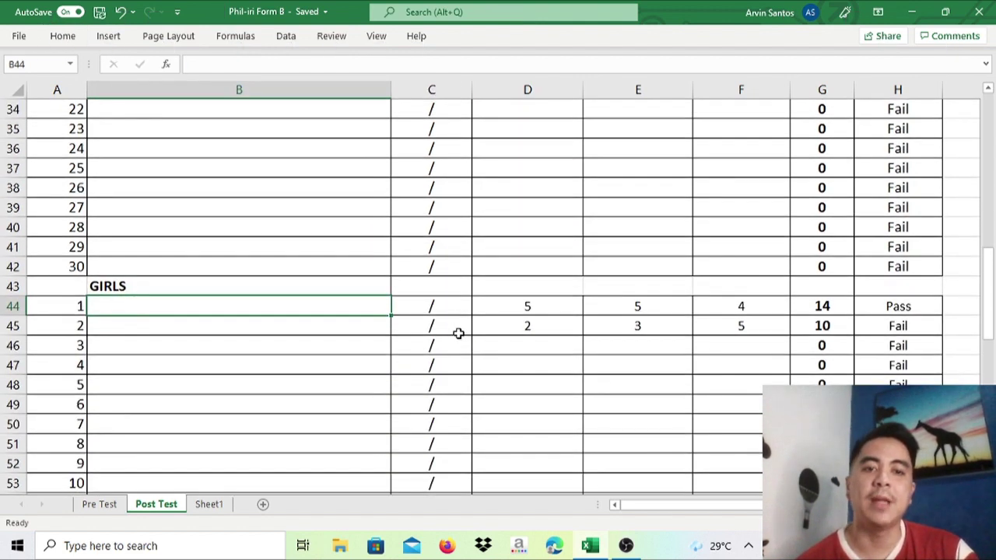
key("Down")
key("Down")
key("Down")
key("Down")
key("Down")
key("Down")
key("Down")
key("Down")
key("Down")
key("Down")
key("Down")
key("Down")
key("Down")
key("Down")
key("Down")
key("Down")
key("Down")
key("Down")
key("Down")
key("Down")
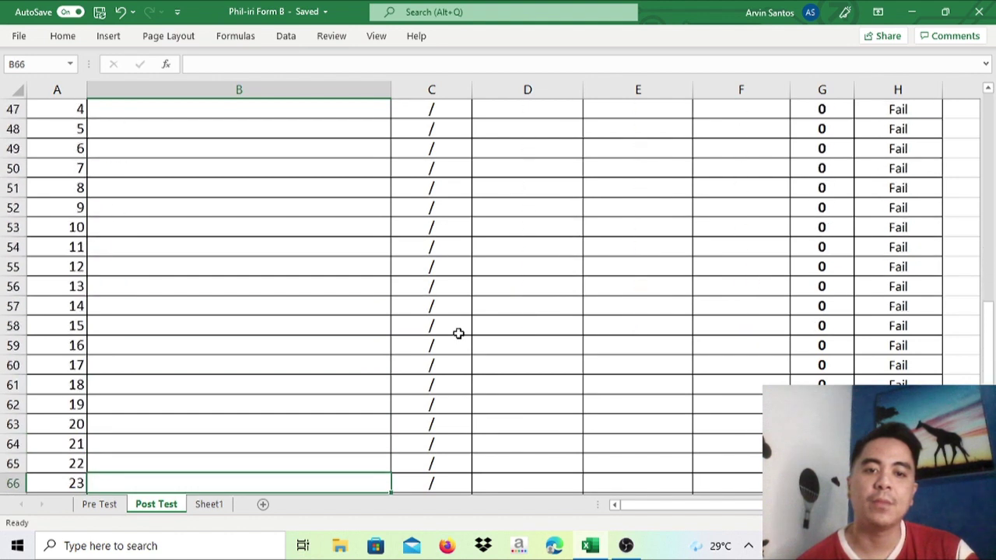
key("Down")
key("Down")
key("Down")
key("Down")
key("Down")
key("Down")
key("Down")
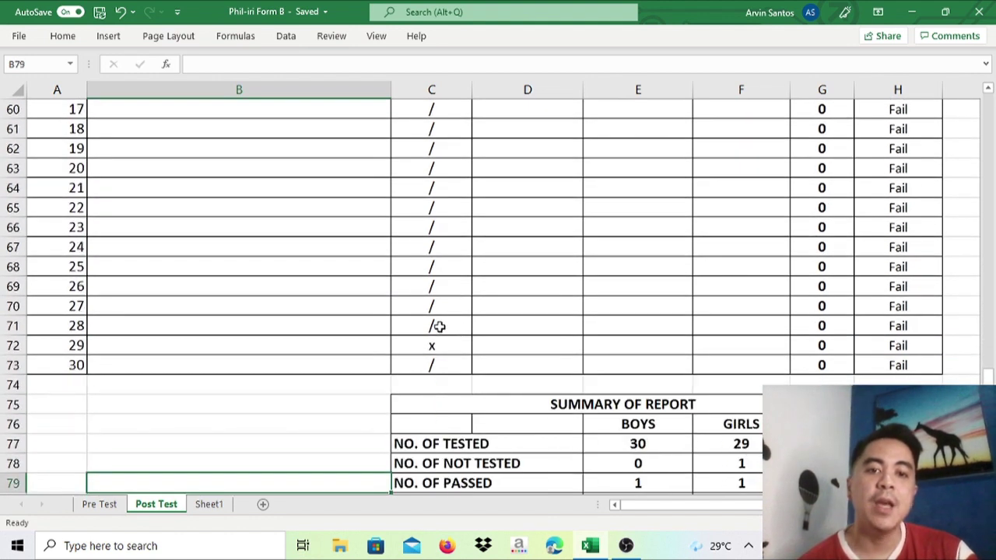
- Fill the / mark from C71 down to C72 so girl number 29 counts as tested
left_click(438, 326)
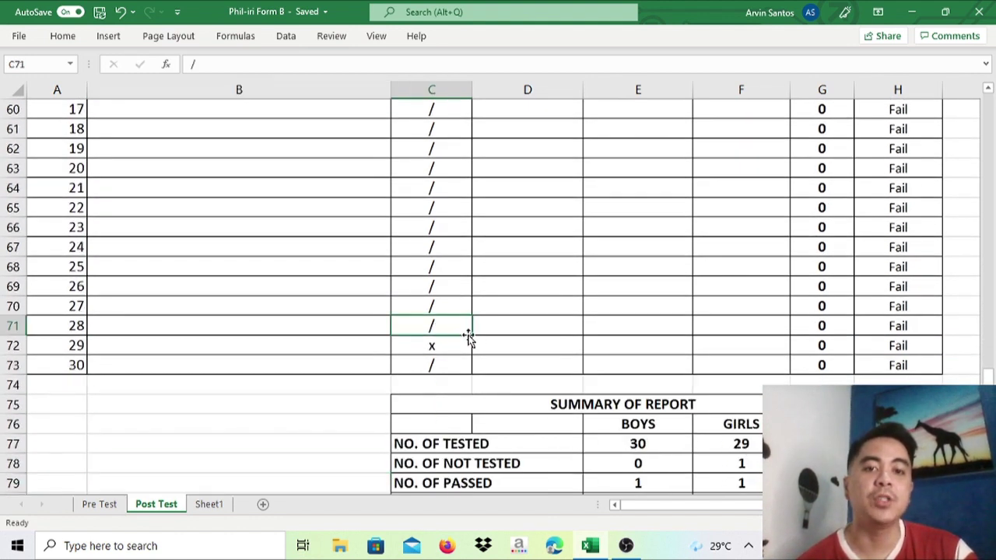
left_click_drag(471, 335, 470, 352)
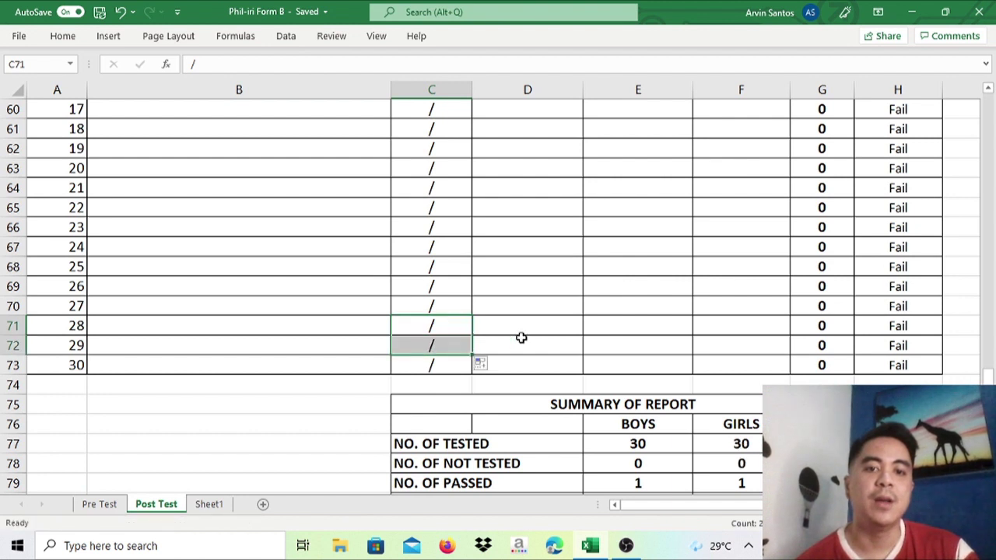
left_click(529, 338)
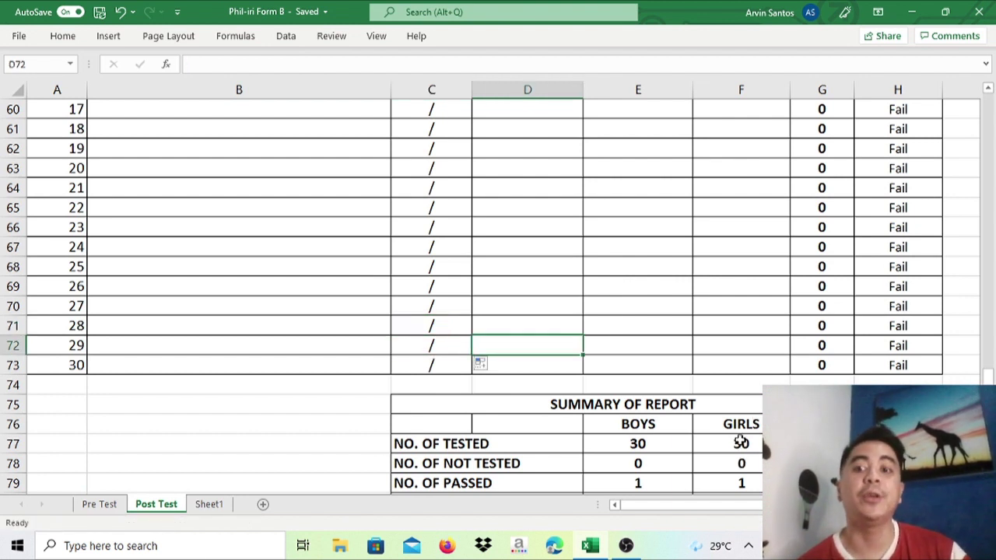
- Examine the No. of Not Tested and No. of Passed rows of the Summary of Report, including the girls' formula in F79
key("Down")
key("Down")
key("Down")
key("Down")
key("Down")
key("Down")
key("Down")
key("Down")
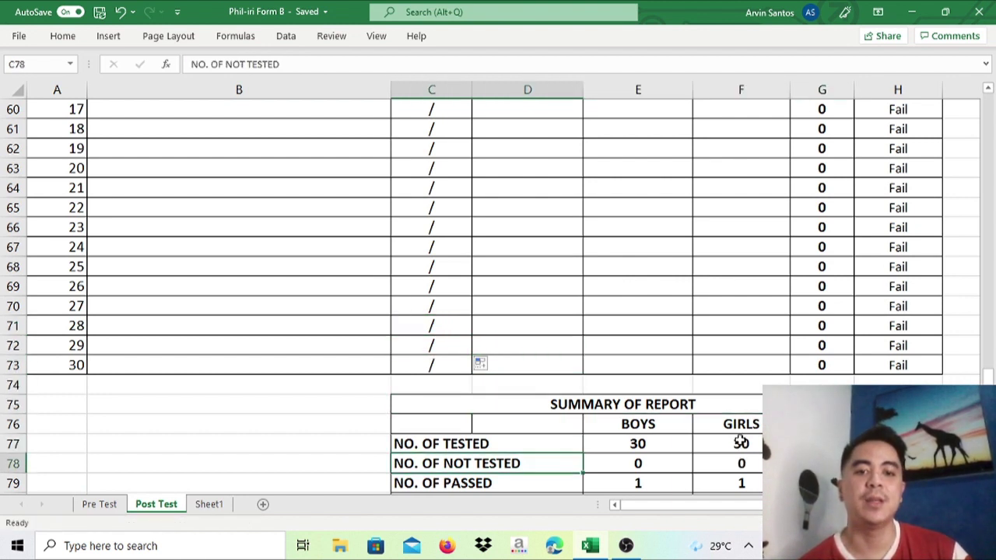
key("Down")
key("Down")
key("Up")
key("Up")
key("Up")
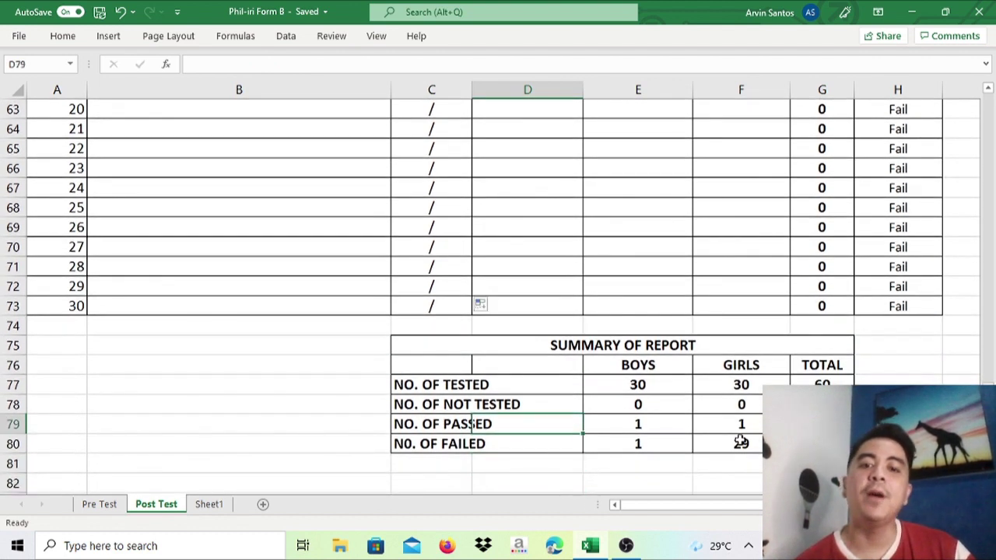
key("Left")
key("Right")
key("Right")
key("Right")
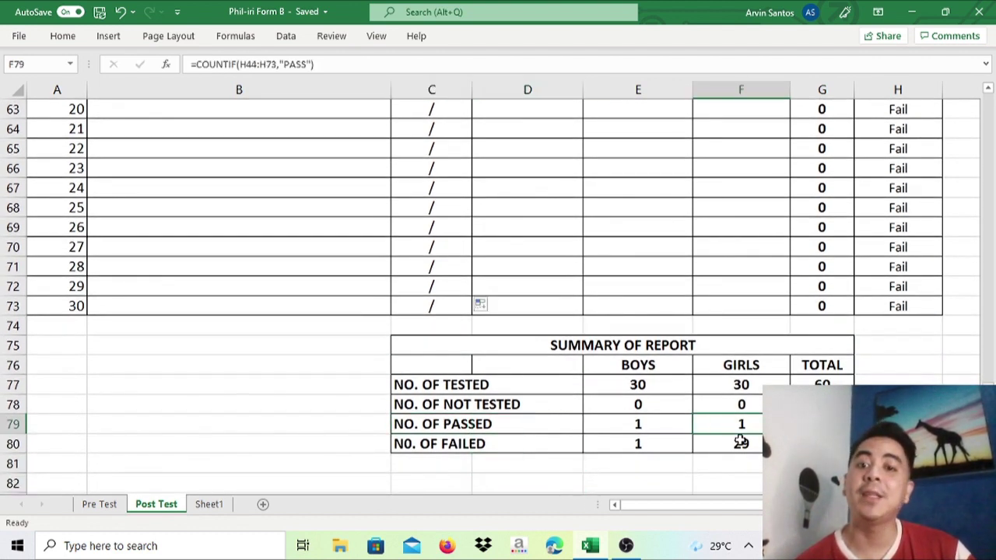
- Look over the area beneath the Summary of Report, including the Prepared By signature line
key("Down")
key("Down")
key("Down")
key("Down")
key("Down")
key("Down")
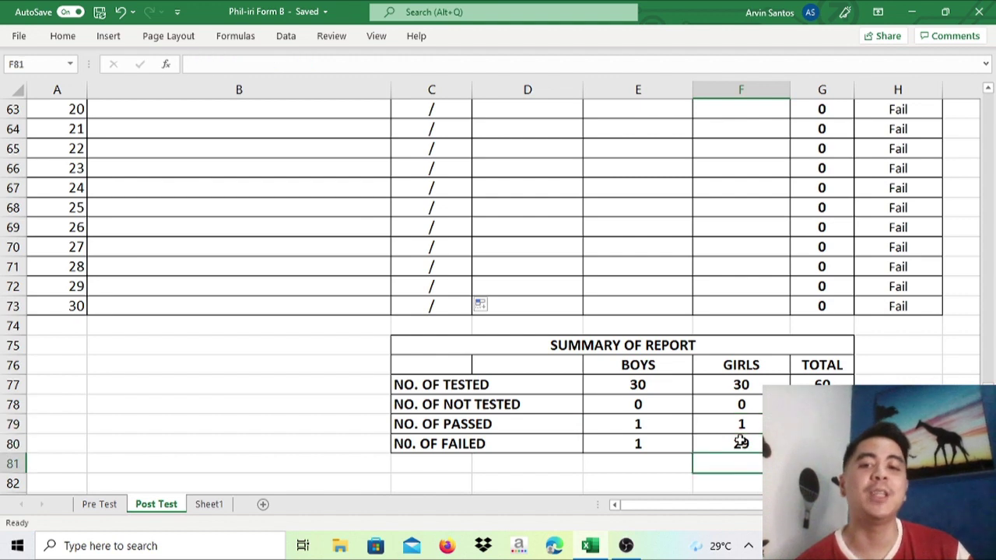
key("Right")
key("Right")
key("Right")
key("Right")
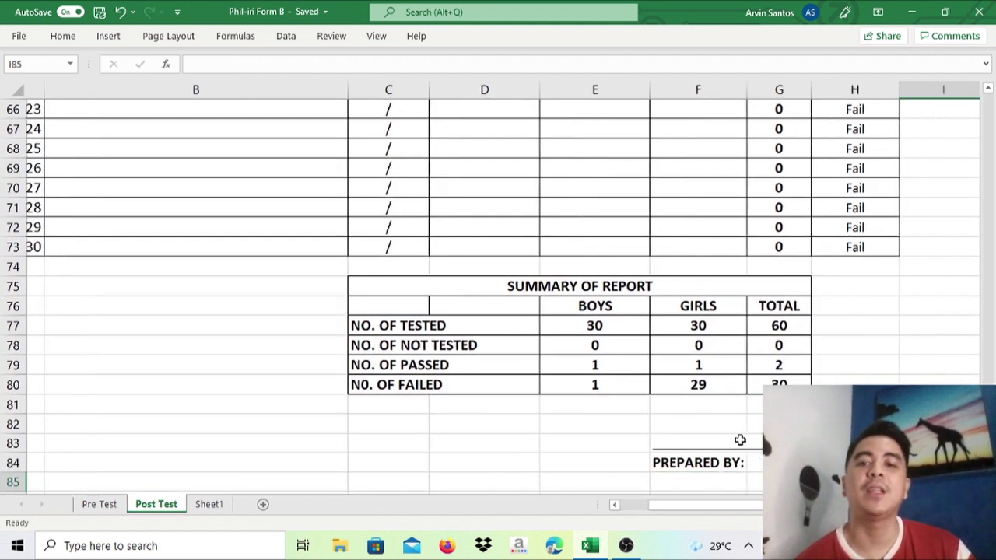
key("Left")
key("Left")
key("Left")
key("Left")
key("Left")
key("Left")
key("Left")
key("Left")
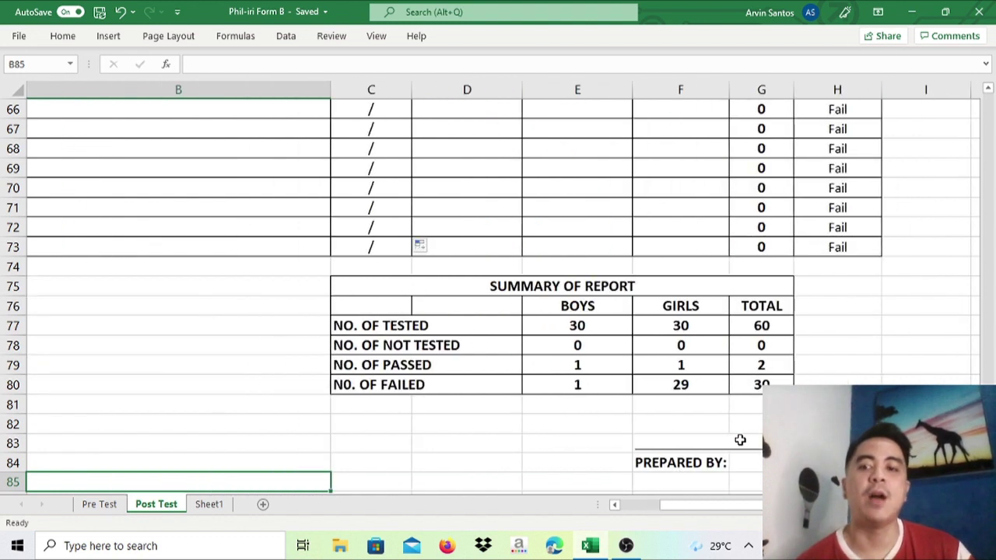
key("Escape")
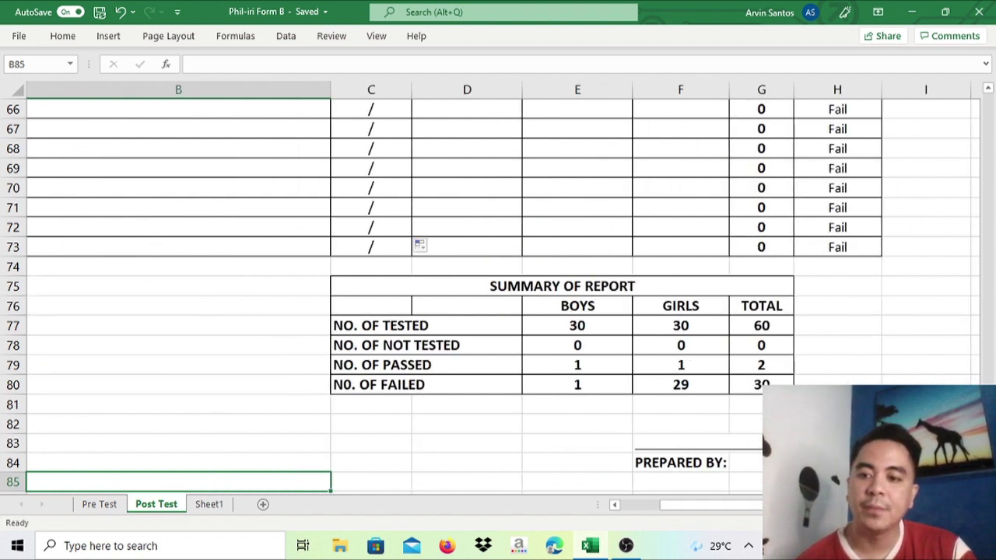
scroll(454, 288, "right", 1)
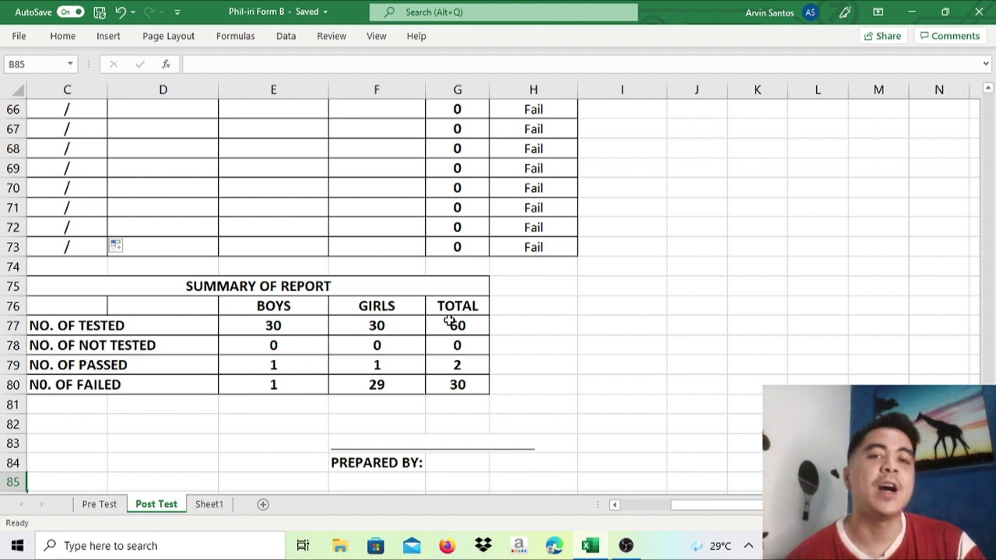
- Examine the No. of Failed formulas for boys, girls and total in E80:G80, plus the No. of Passed total in G79
left_click(260, 386)
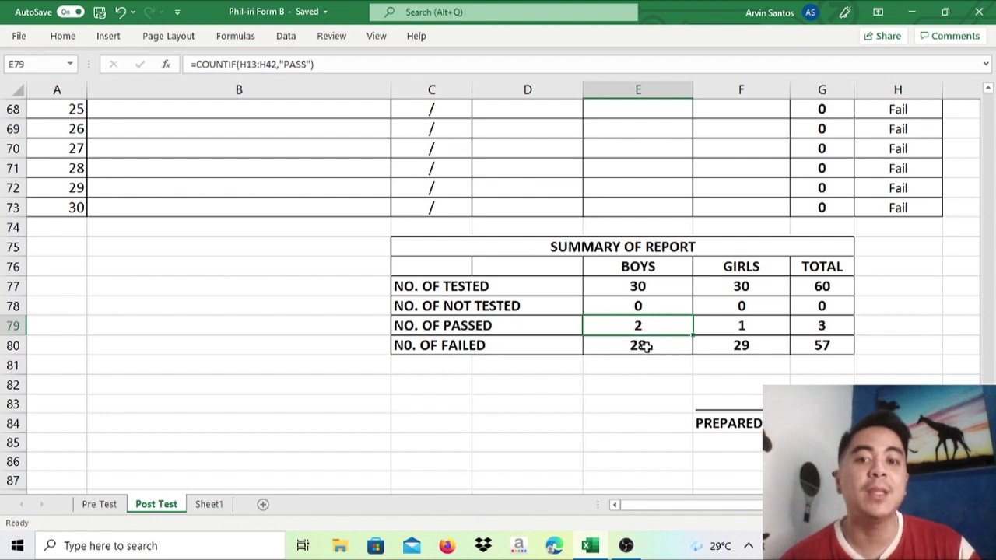
left_click(731, 347)
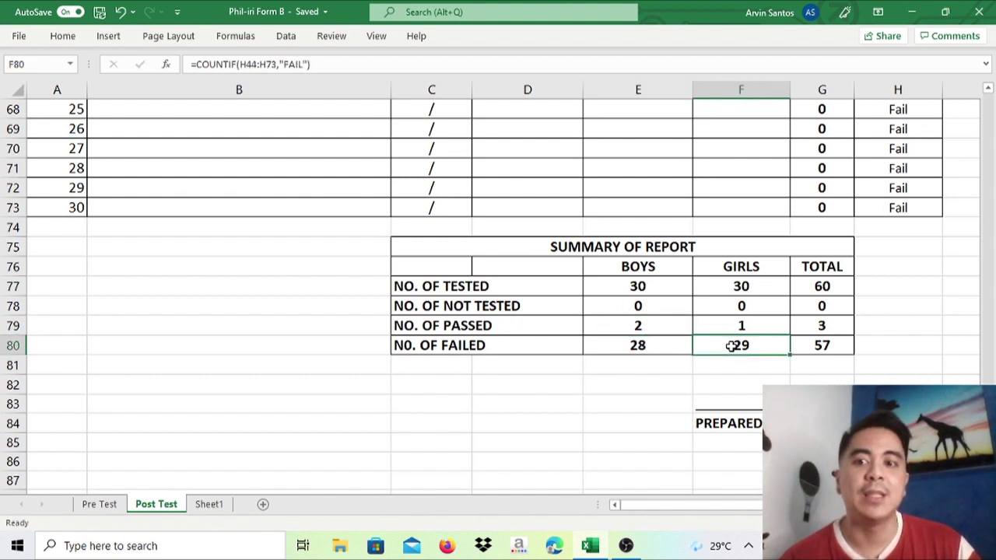
key("Right")
key("Right")
key("Right")
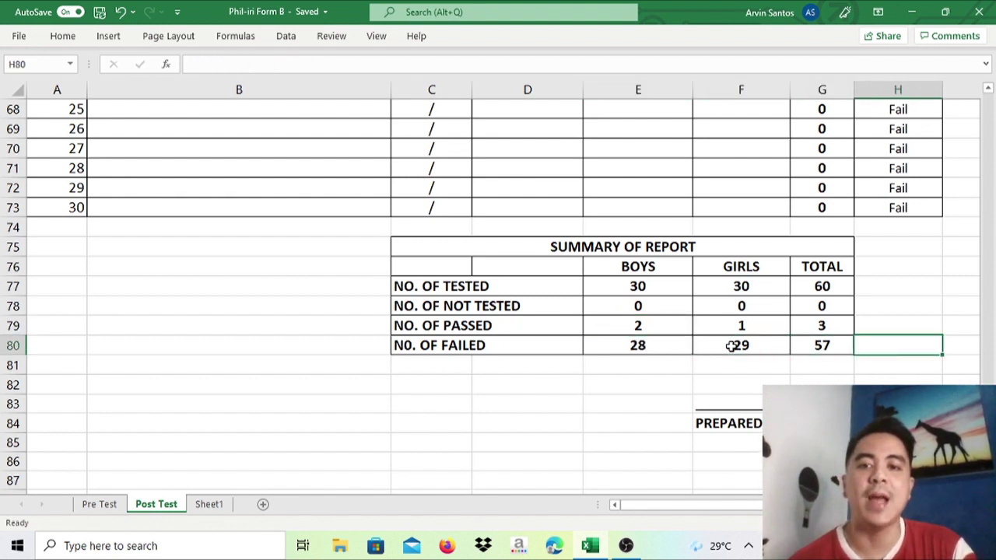
key("Left")
key("Left")
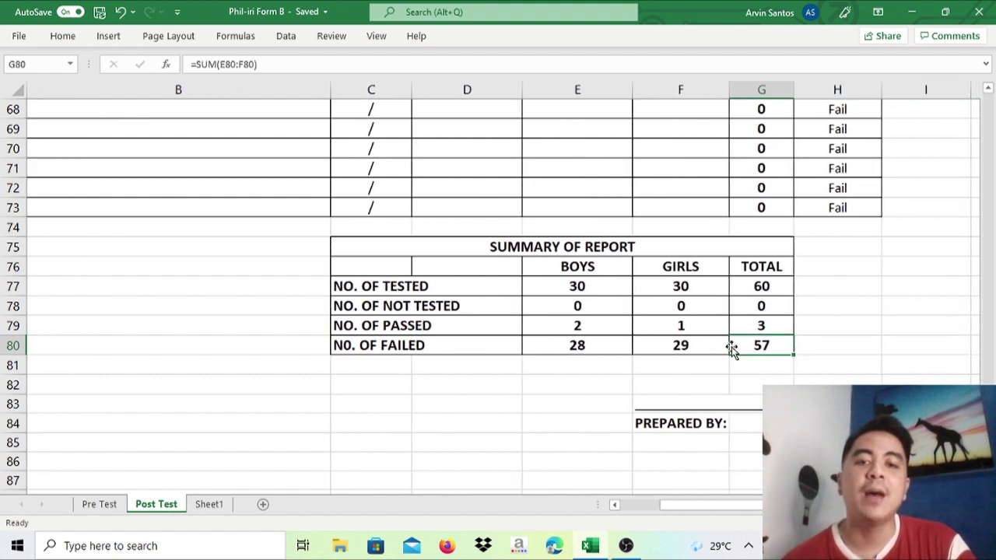
key("Up")
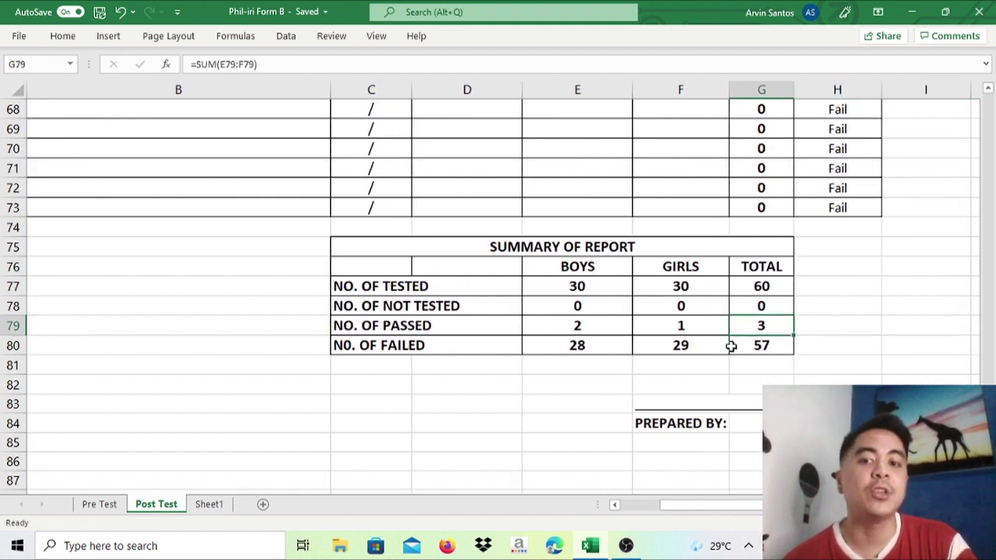
key("Down")
key("Down")
key("Down")
key("Down")
key("Down")
key("Down")
key("Down")
key("Down")
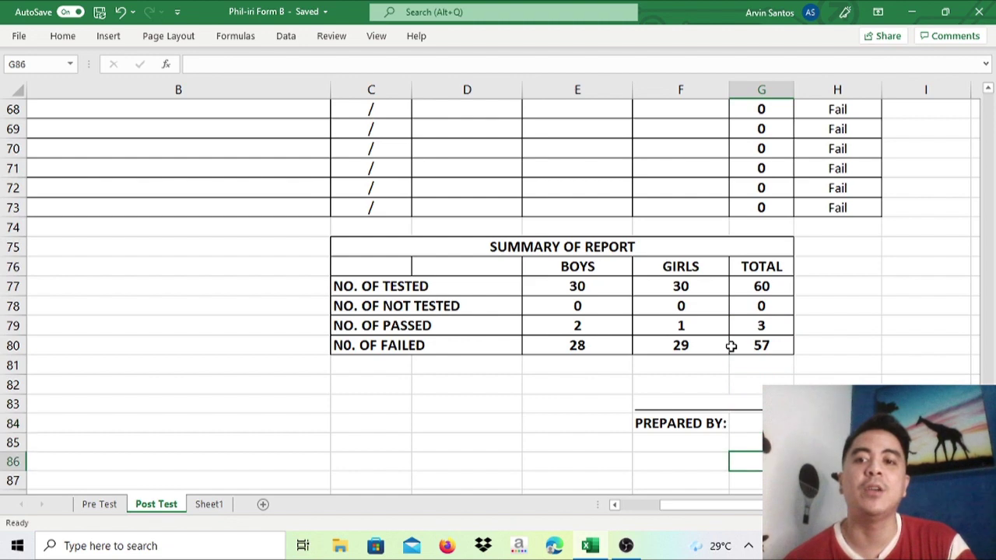
key("Right")
key("Right")
key("Right")
key("Left")
key("Left")
key("Left")
key("Left")
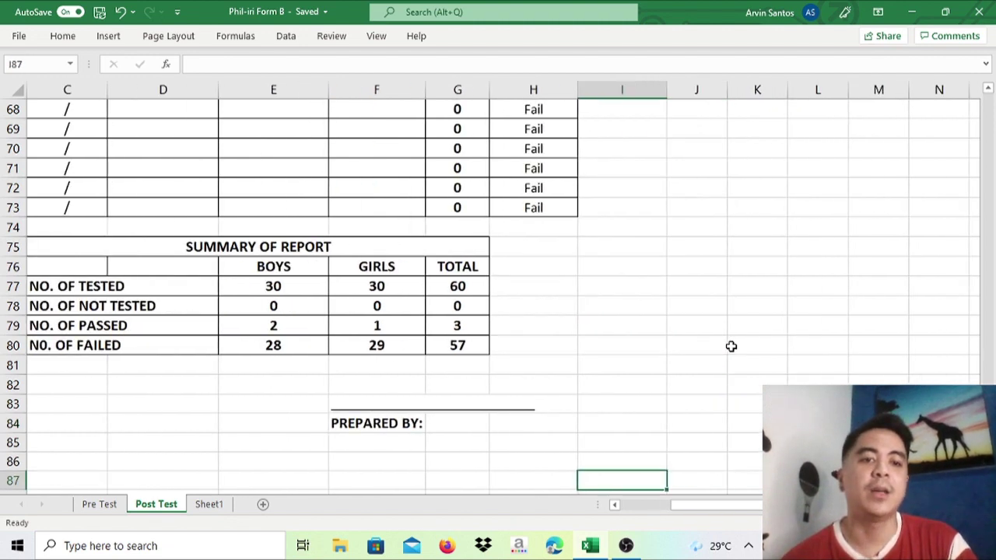
- Compare the No. of Passed and No. of Failed formulas for boys in E79:E80 and girls in F79:F80
key("Left")
key("Left")
key("Up")
key("Up")
key("Up")
key("Up")
key("Up")
key("Up")
key("Up")
key("Up")
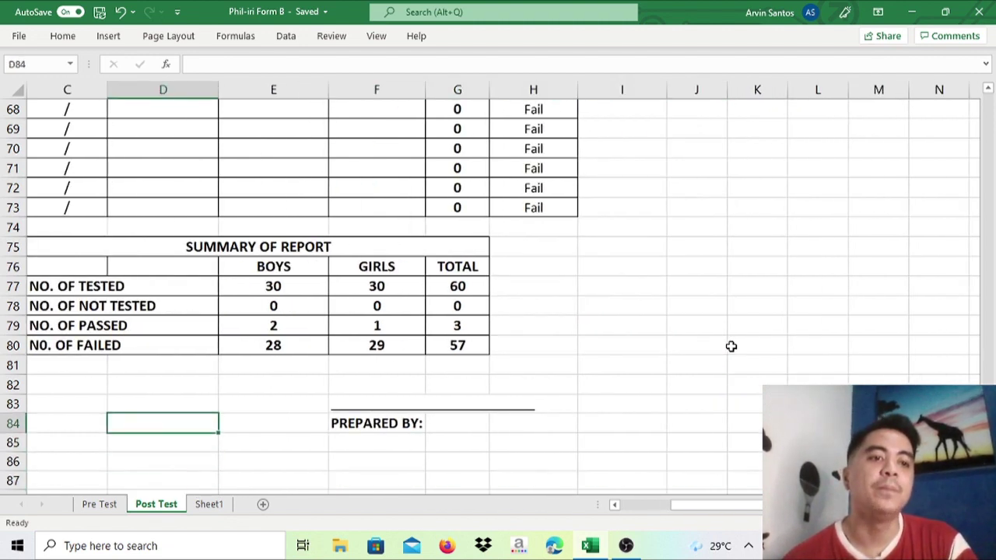
key("Right")
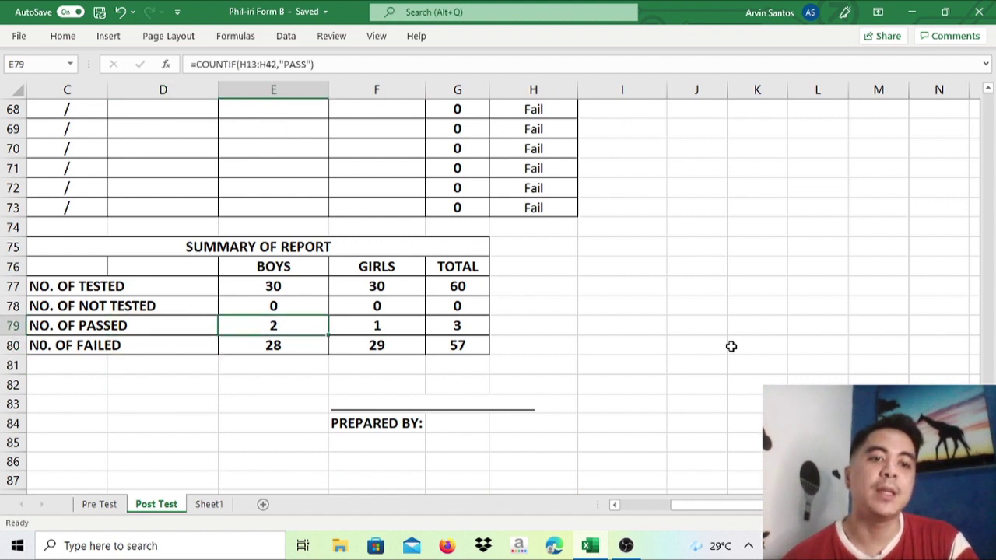
key("Right")
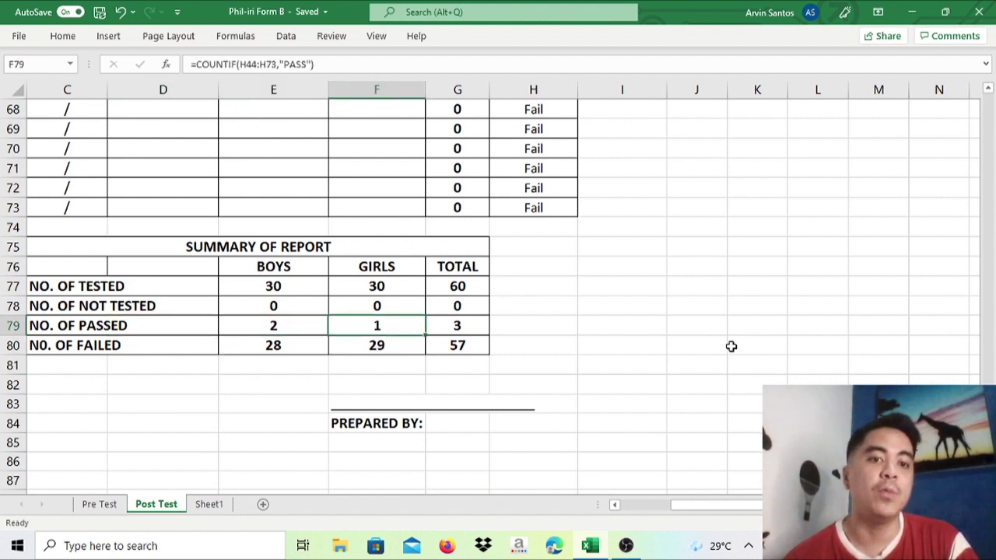
key("Down")
key("Left")
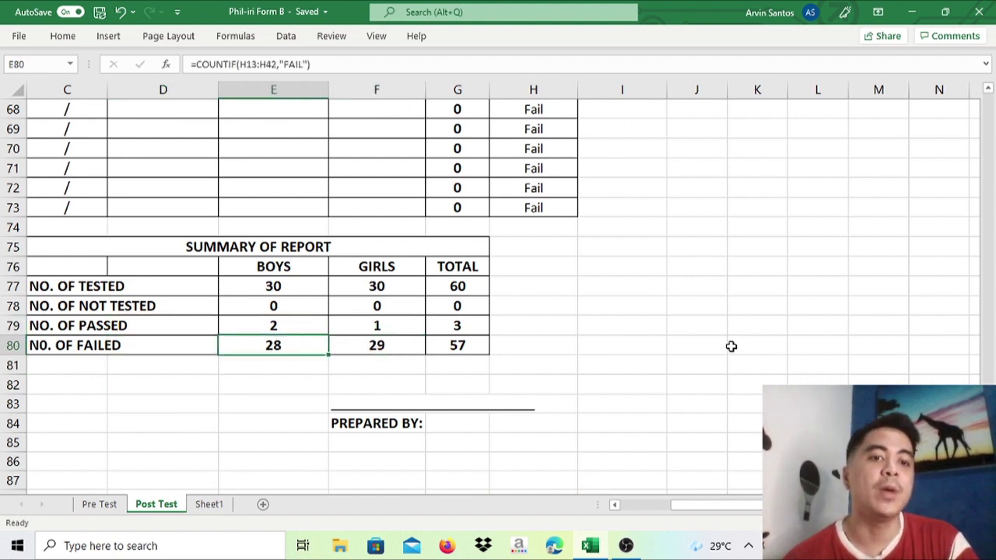
key("Right")
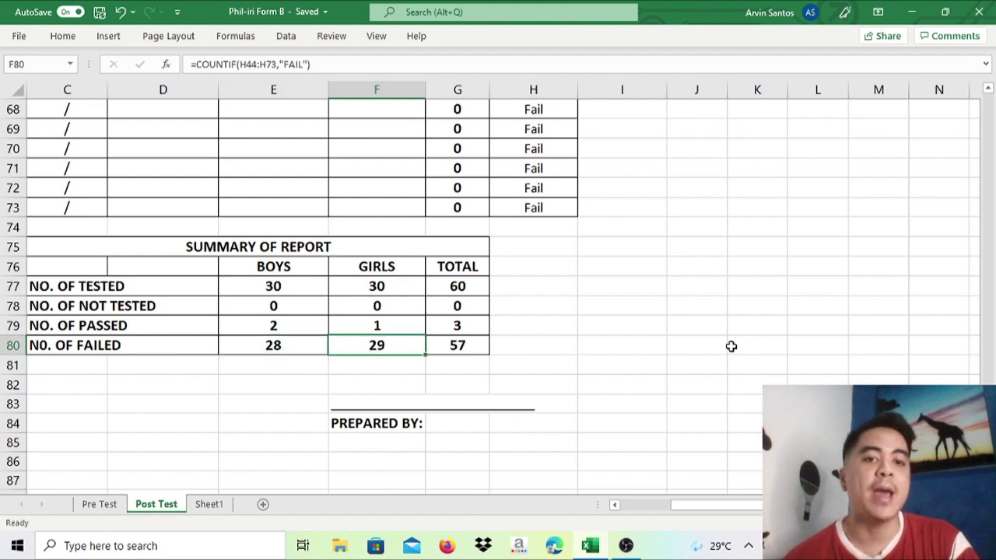
- Examine the Total column's sum formulas for passed pupils in G79 and failed pupils in G80
key("Right")
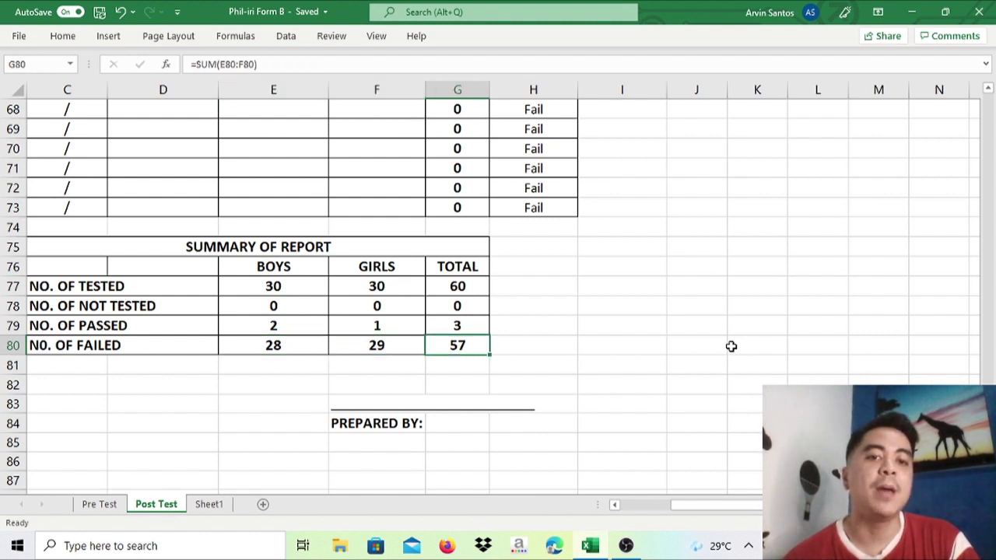
key("Up")
key("Down")
key("Up")
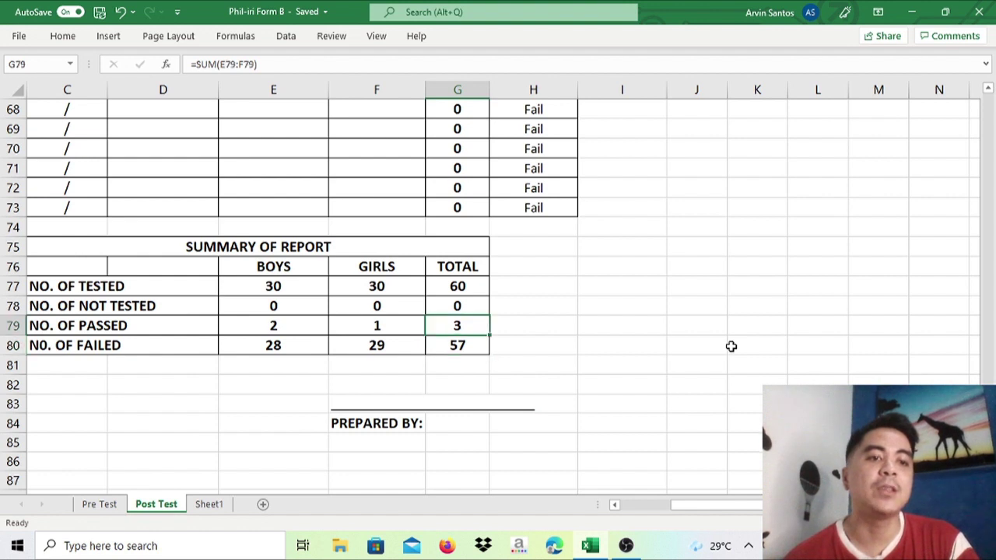
key("Up")
key("Down")
key("Down")
key("Down")
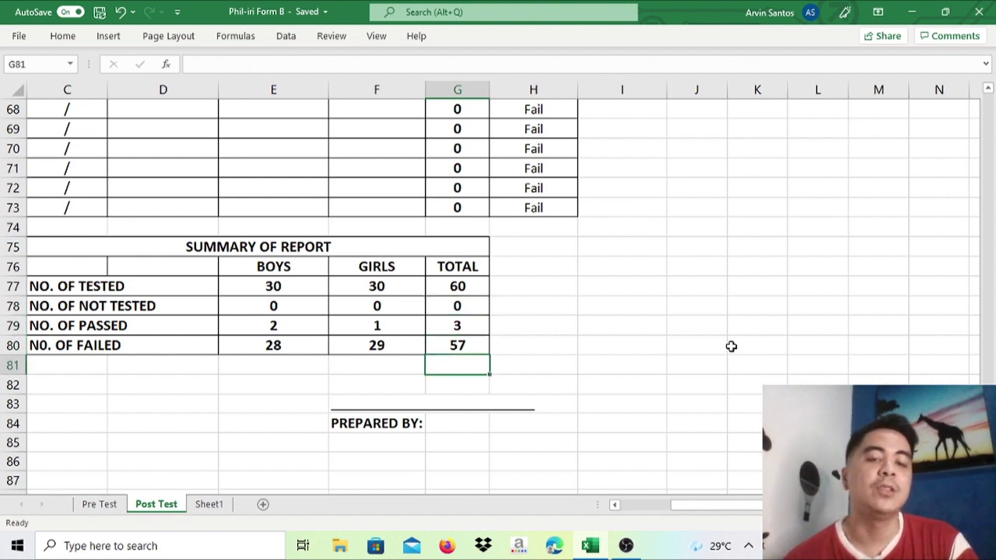
key("Up")
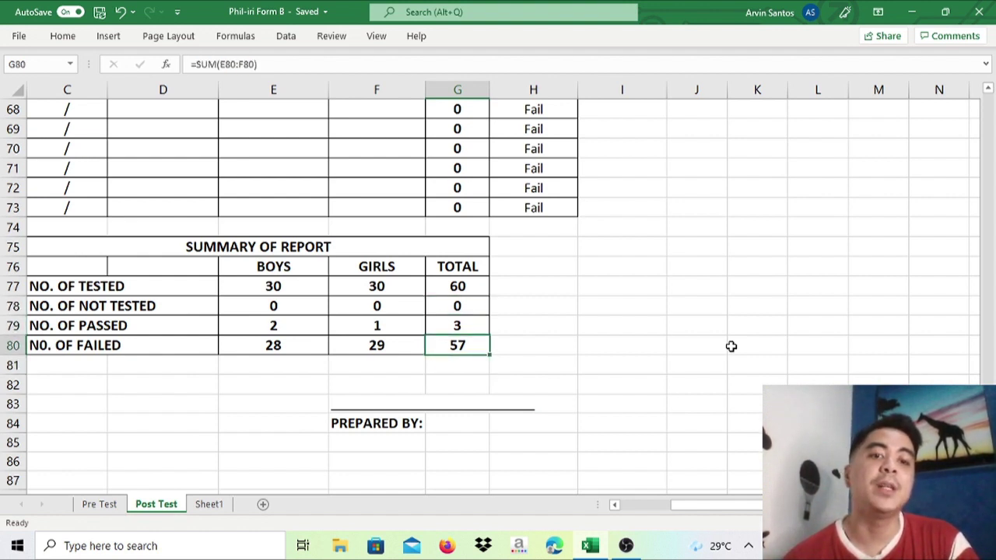
- Enter sample scores of 5, 5 and 5 for girl number 30 in D73:F73
key("Up")
key("Up")
key("Up")
key("Up")
key("Up")
key("Up")
key("Up")
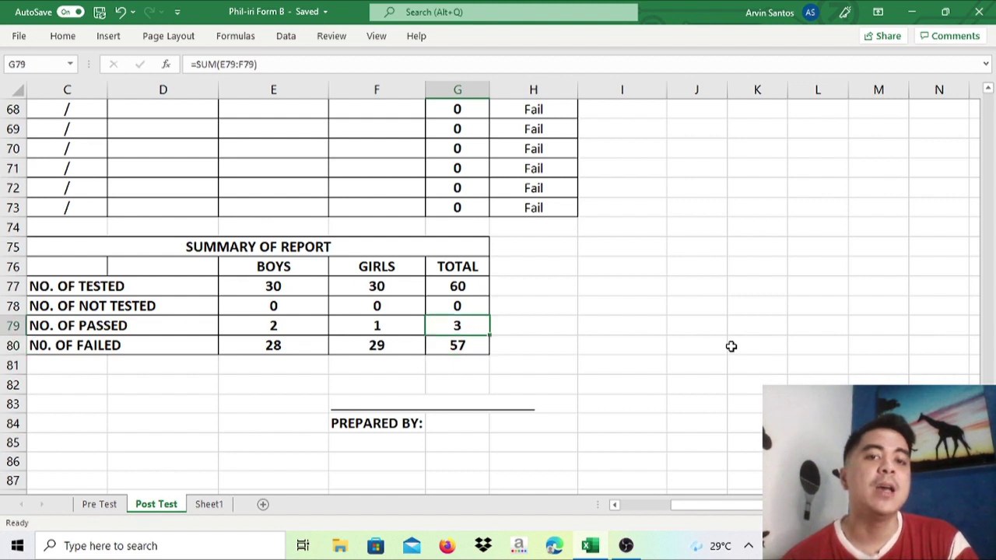
key("Left")
key("Left")
key("Left")
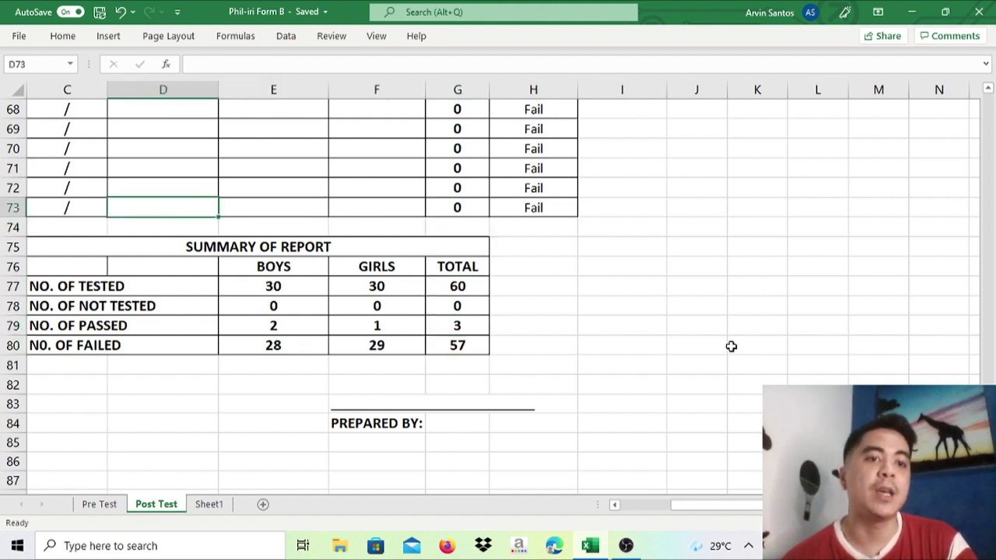
type("5")
key("Right")
type("5")
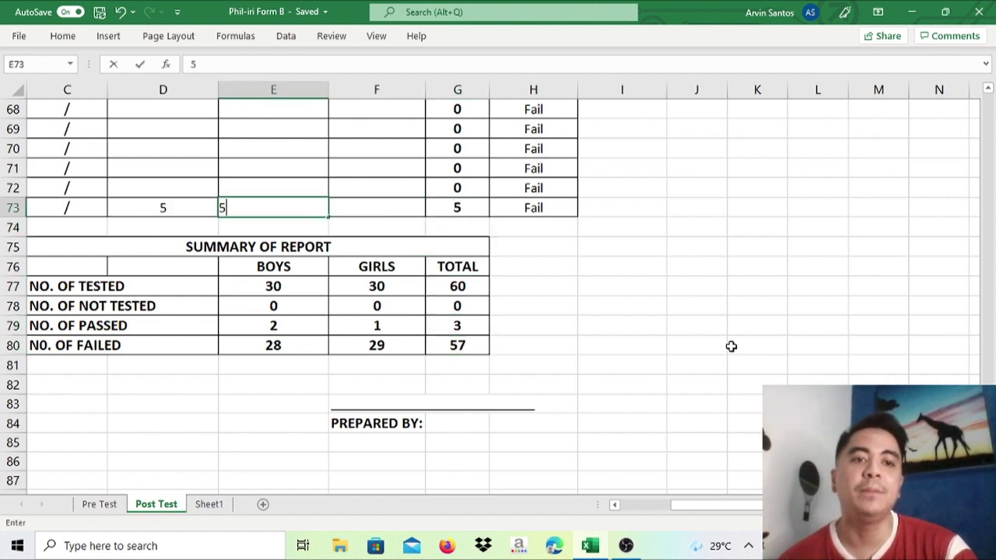
key("Right")
type("5")
key("Return")
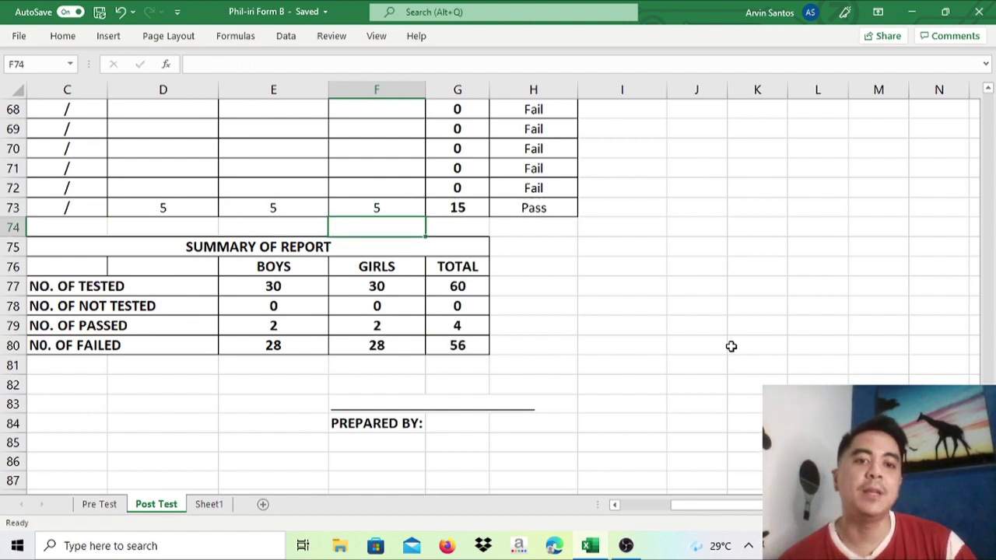
- Review the boys and girls columns of the Summary of Report, down to the No. of Failed row
key("Down")
key("Down")
key("Down")
key("Down")
key("Down")
key("Down")
key("Down")
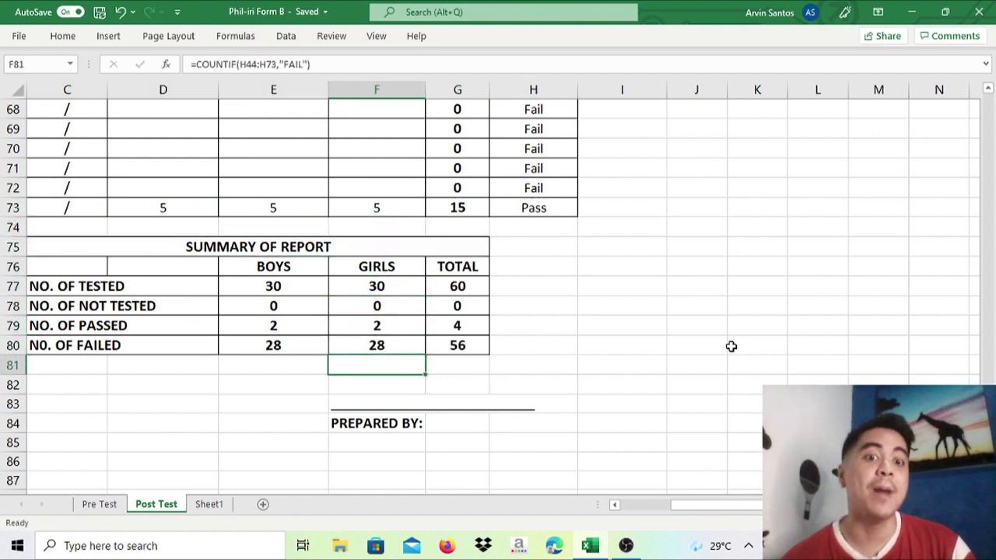
key("Up")
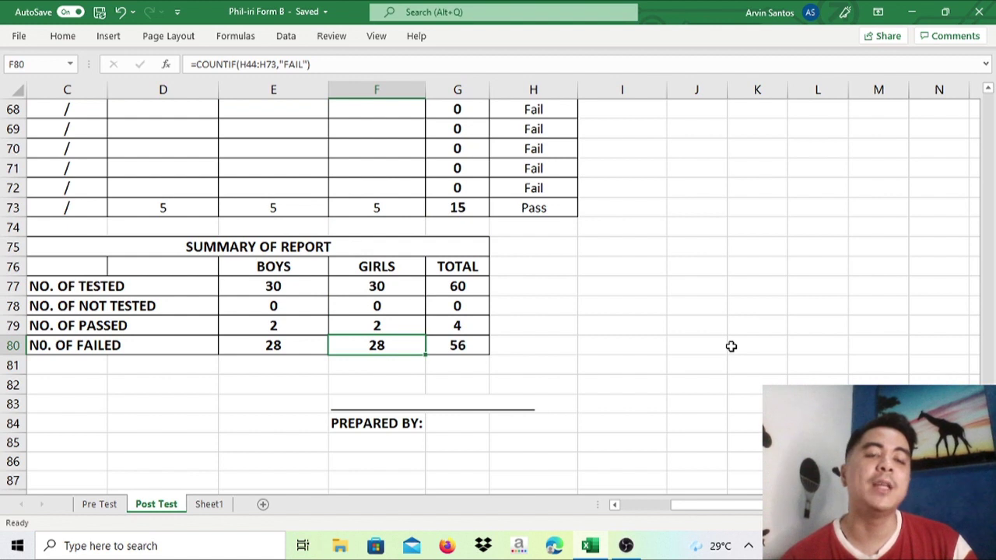
key("Left")
key("Left")
key("Up")
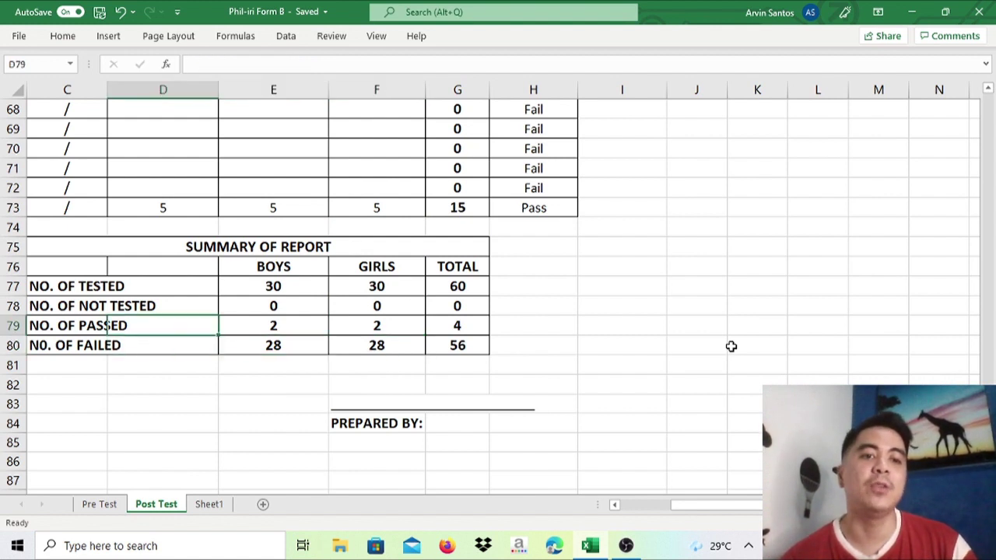
key("Left")
key("Left")
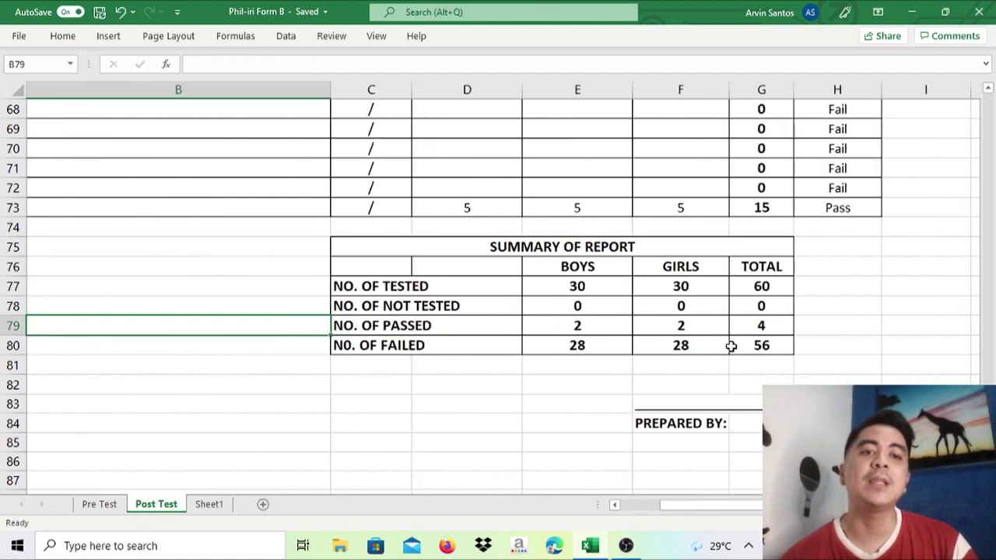
- Examine the No. of Passed formulas in E79:F79 and the Total column's formulas for passed and failed pupils in G79:G80
key("Right")
key("Right")
key("Right")
key("Right")
key("Right")
key("Right")
key("Right")
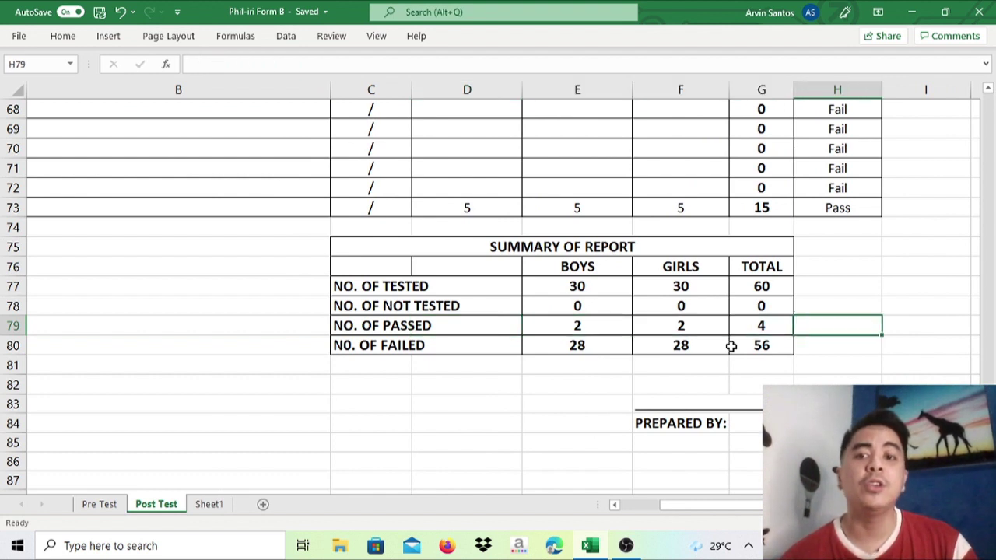
key("Right")
key("Left")
key("Left")
key("Left")
key("Left")
key("Left")
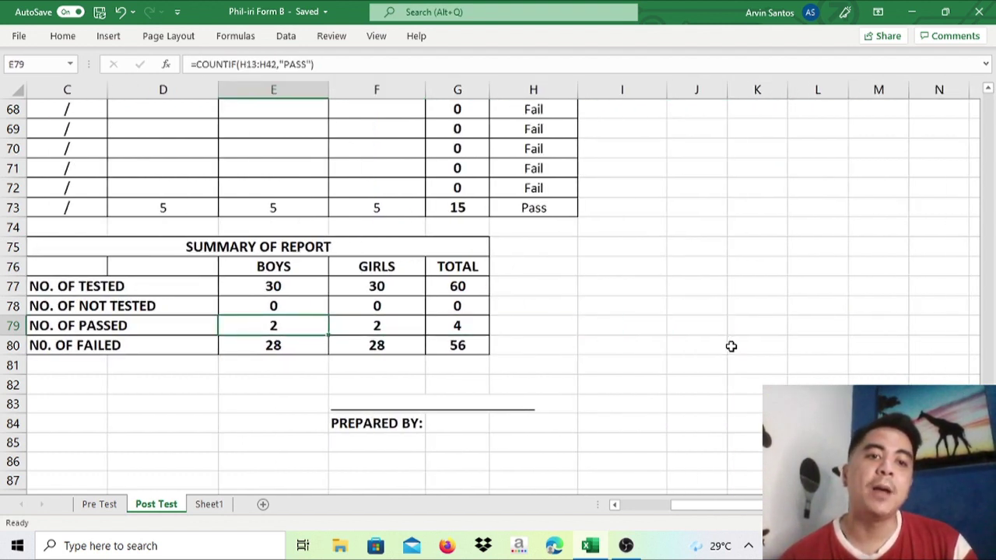
key("Right")
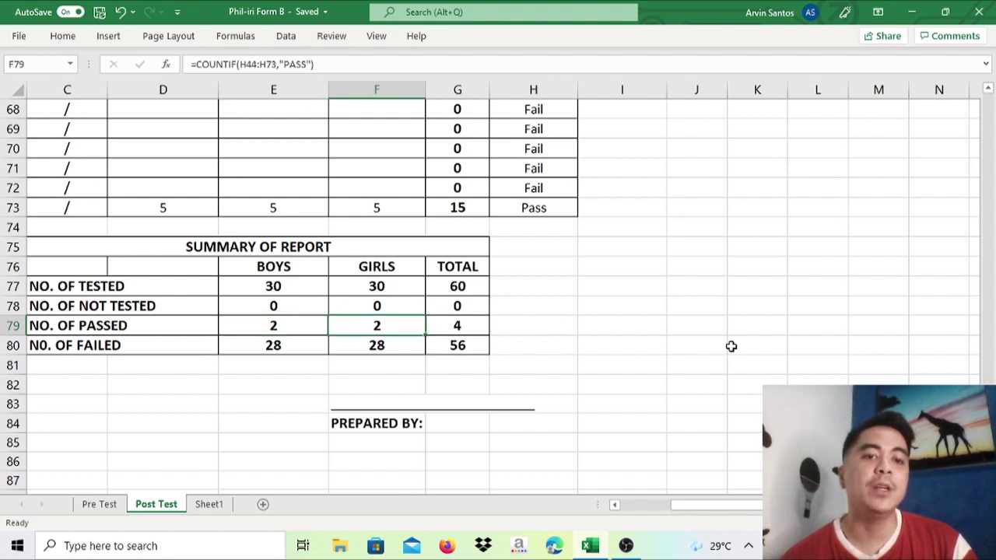
key("Down")
key("Up")
key("Right")
key("Down")
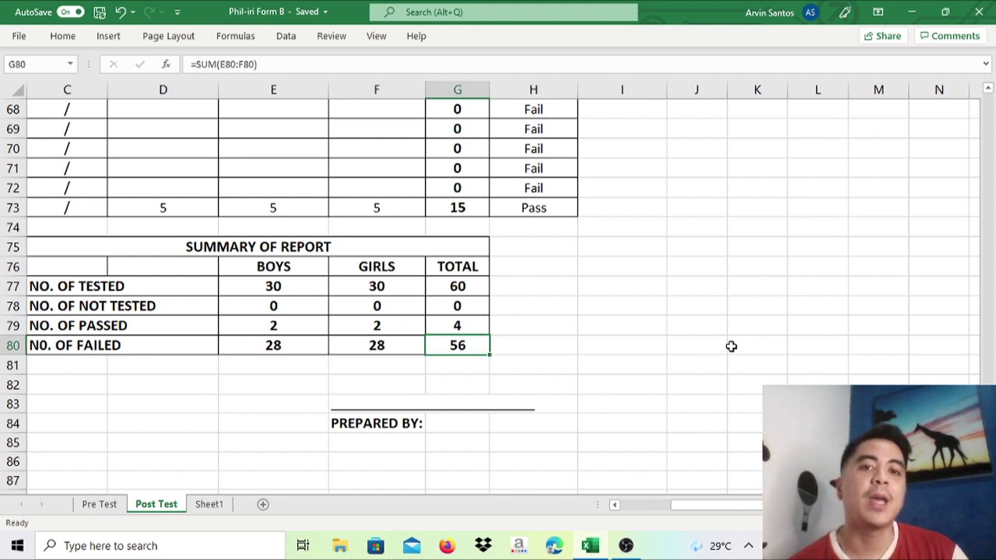
- Review the Post Test record from the summary back up to the Phil-IRI Form 1B heading and school details
key("Up")
key("Up")
key("Up")
key("Up")
key("Up")
key("Up")
key("Up")
key("Up")
key("Up")
key("Up")
key("Up")
key("Up")
key("Up")
key("Up")
key("Up")
key("Up")
key("Up")
key("Up")
key("Up")
key("Up")
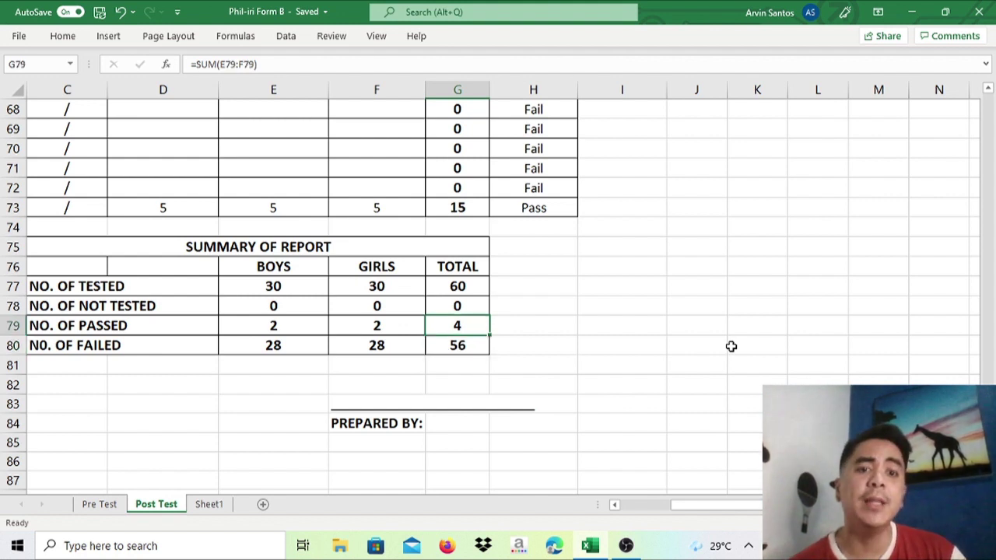
key("Up")
key("Up")
key("Up")
key("Up")
key("Up")
key("Up")
key("Up")
key("Up")
key("Up")
key("Up")
key("Up")
key("Up")
key("Up")
key("Up")
key("Up")
key("Up")
key("Up")
key("Up")
key("Up")
key("Up")
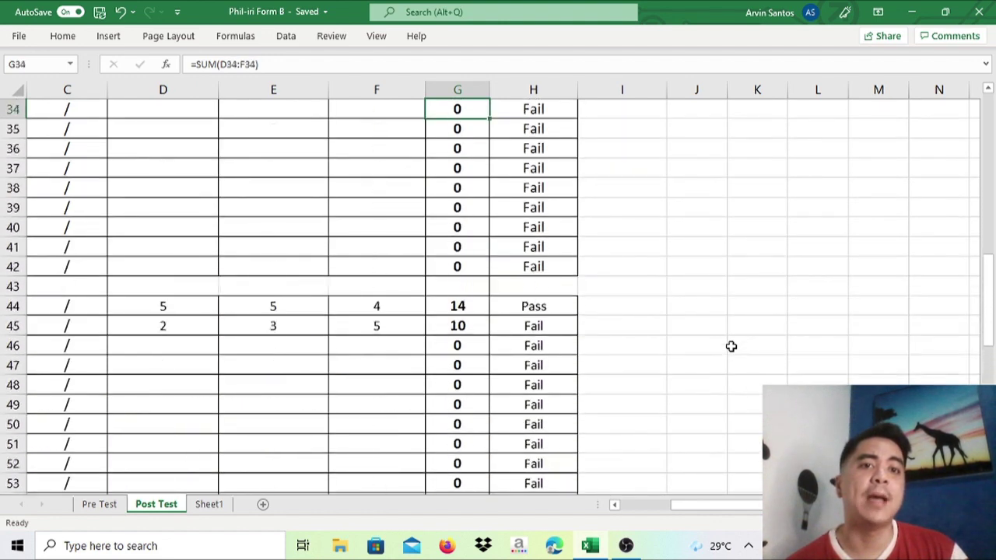
key("Up")
key("Up")
key("Up")
key("Up")
key("Up")
key("Up")
key("Up")
key("Up")
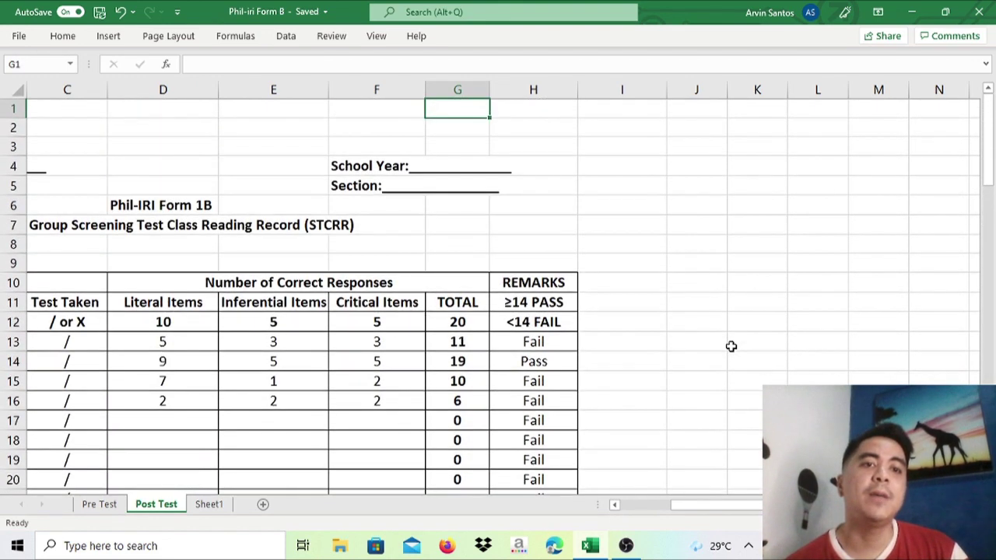
key("Left")
key("Left")
key("Left")
key("Left")
key("Left")
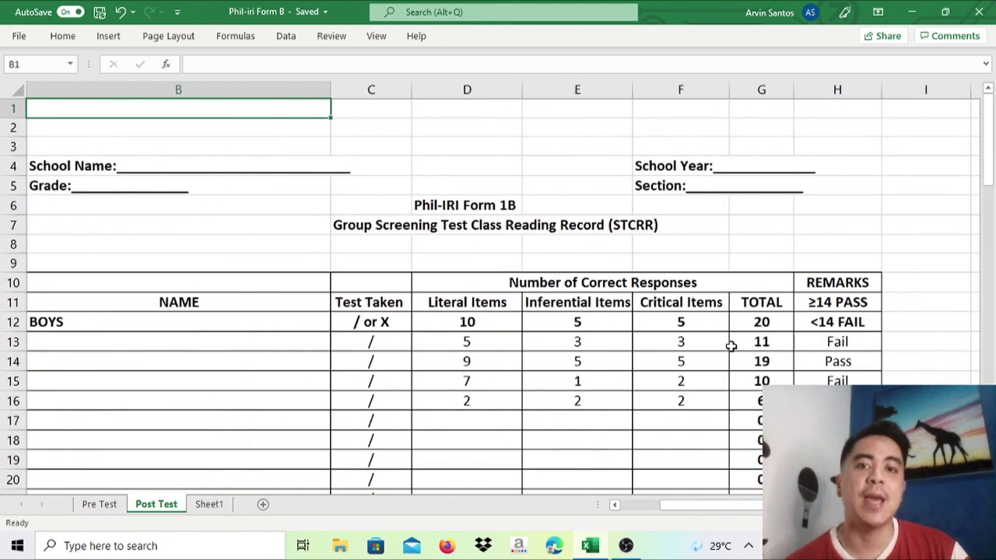
- Examine the boys' NAME column and its entry rows from B13 to B25 on the Post Test sheet
key("Down")
key("Down")
key("Down")
key("Down")
key("Down")
key("Down")
key("Down")
key("Down")
key("Down")
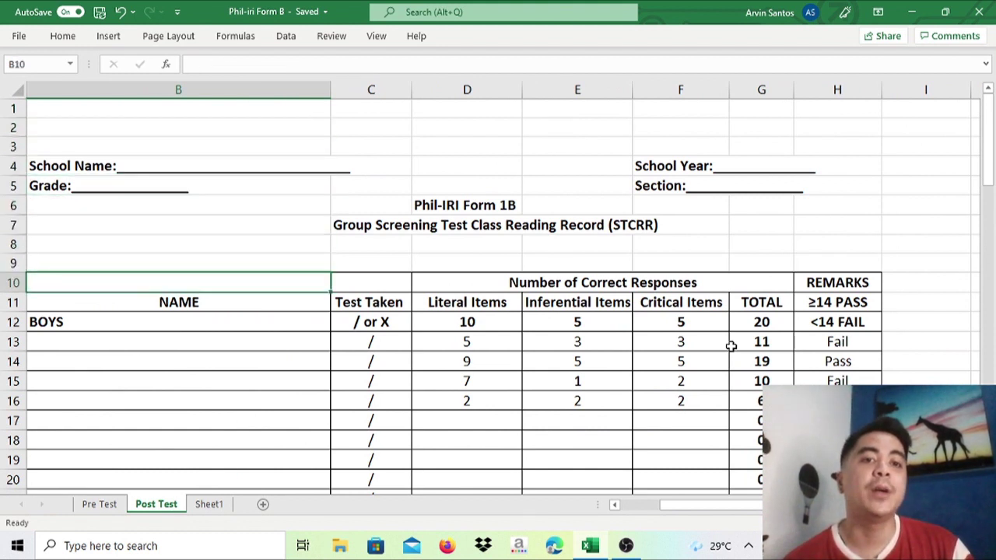
key("Down")
key("Down")
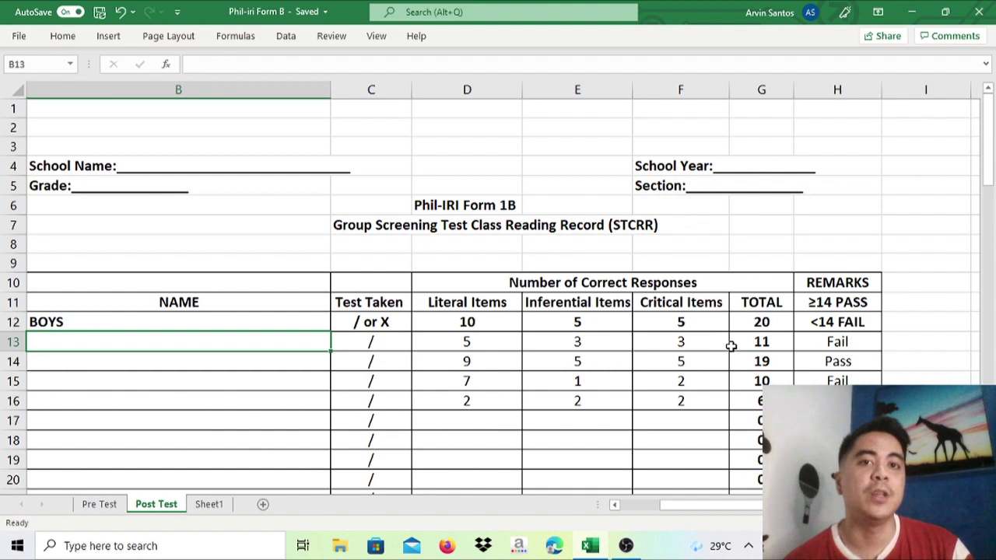
key("Down")
key("Down")
key("Down")
key("Down")
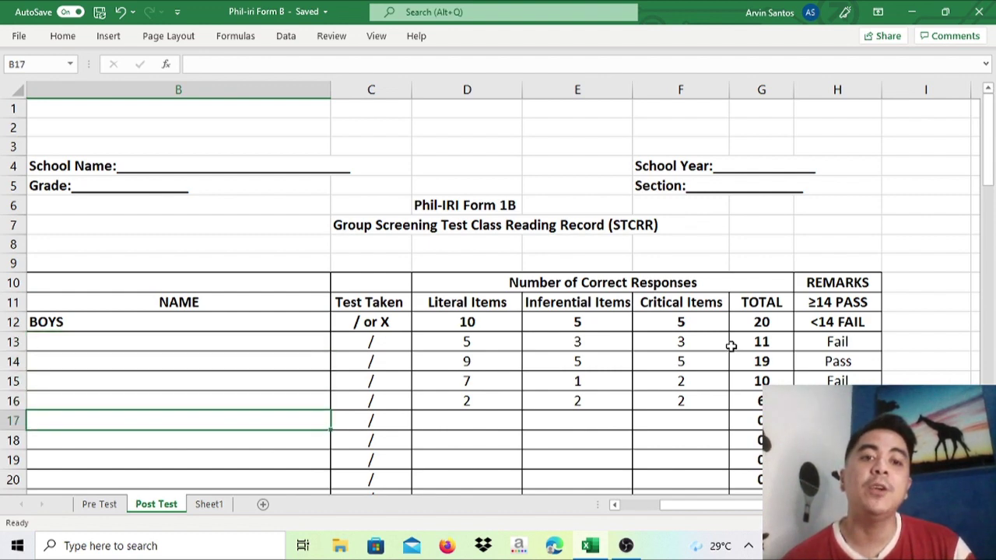
key("Down")
key("Down")
key("Down")
key("Down")
key("Down")
key("Down")
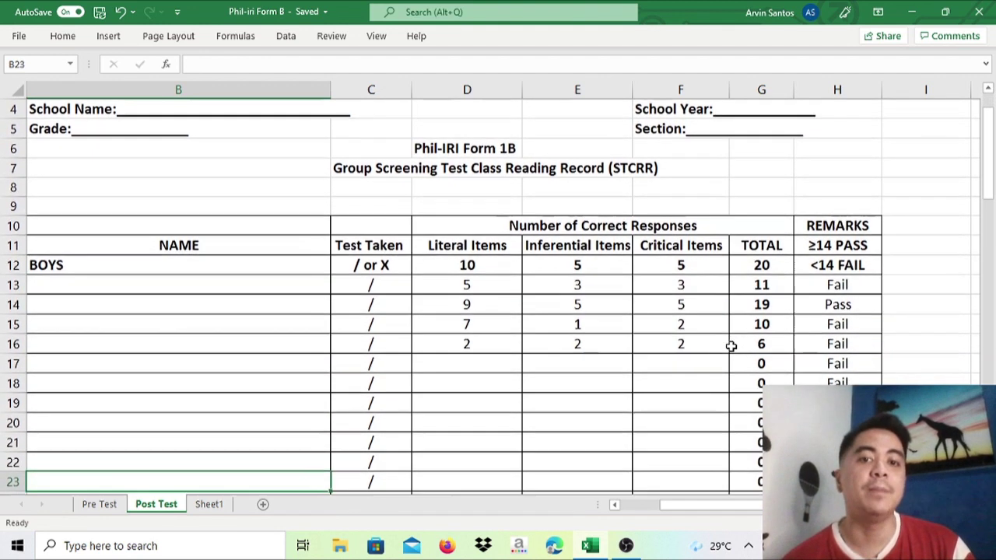
key("Down")
key("Down")
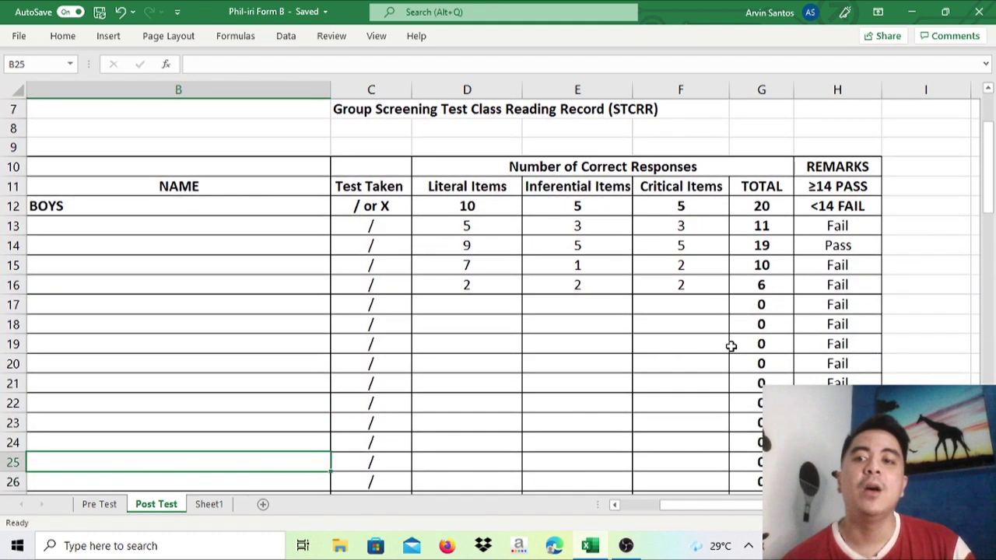
key("Up")
key("Up")
key("Up")
key("Up")
key("Up")
key("Up")
key("Up")
key("Up")
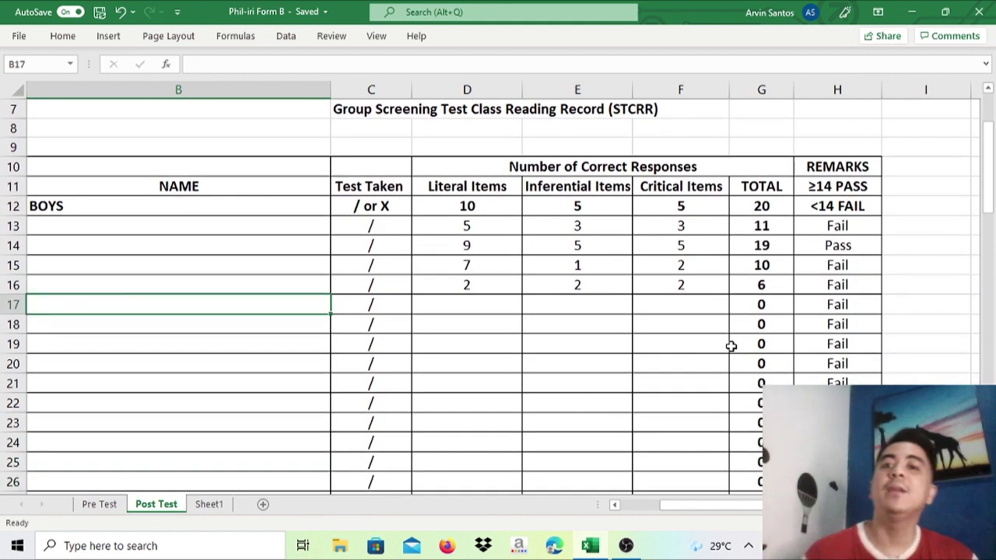